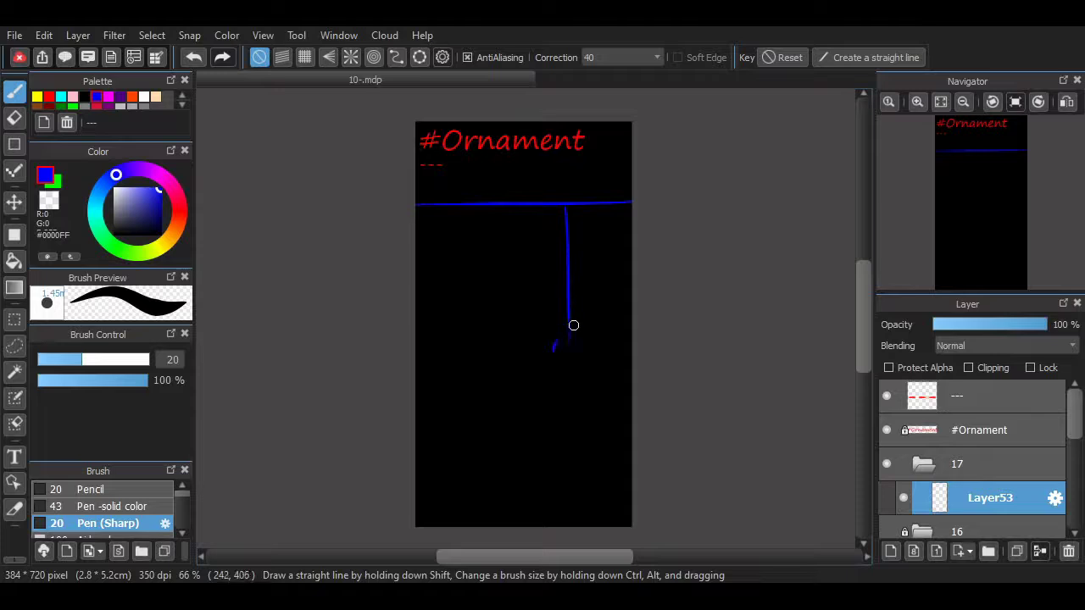
# Sketch two blue figures hanging on strings from the horizontal line, each with a round head and a flared, wavy-hemmed skirt.
pyautogui.moveTo(565, 349)
pyautogui.mouseDown()
pyautogui.moveTo(571, 325)
pyautogui.moveTo(565, 370)
pyautogui.moveTo(574, 341)
pyautogui.mouseUp()
pyautogui.click(917, 102)
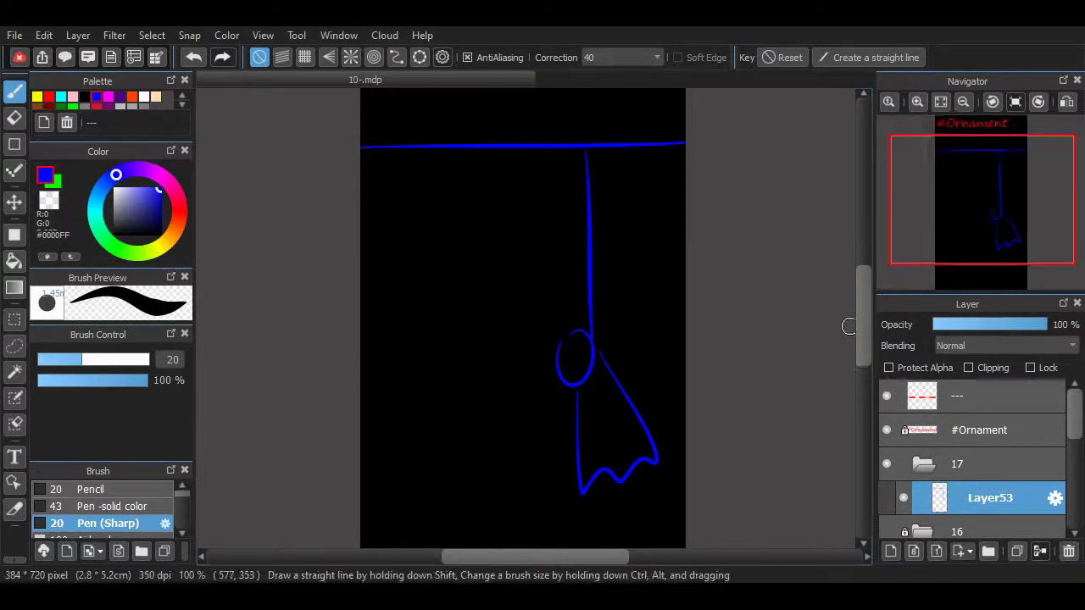
pyautogui.moveTo(419, 169); pyautogui.dragTo(416, 285)
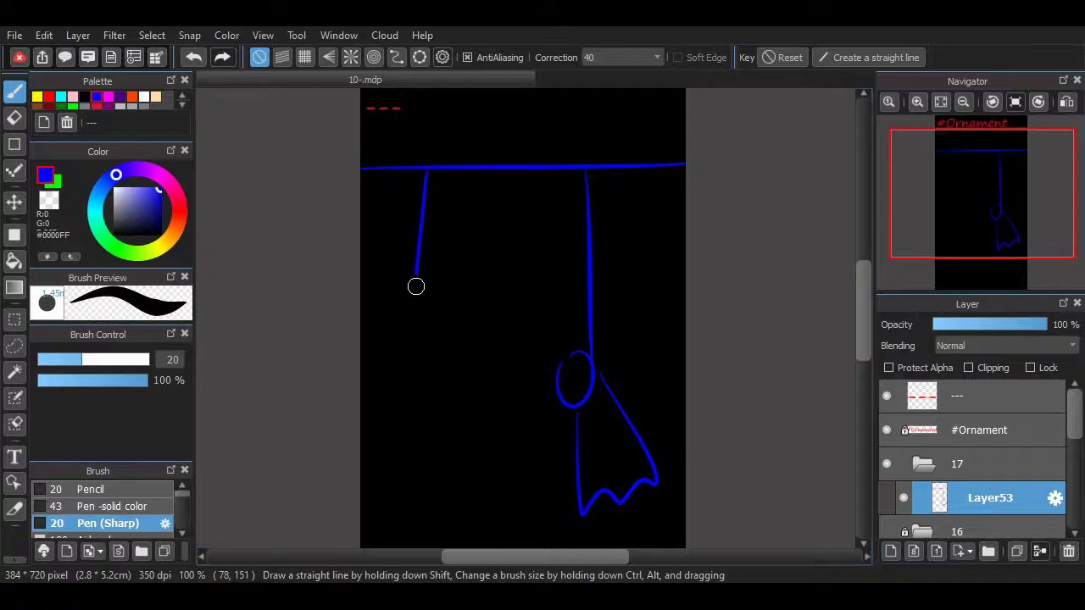
pyautogui.hotkey('ctrl', 'z')
pyautogui.moveTo(419, 173)
pyautogui.mouseDown()
pyautogui.moveTo(419, 336)
pyautogui.moveTo(447, 318)
pyautogui.moveTo(403, 304)
pyautogui.mouseUp()
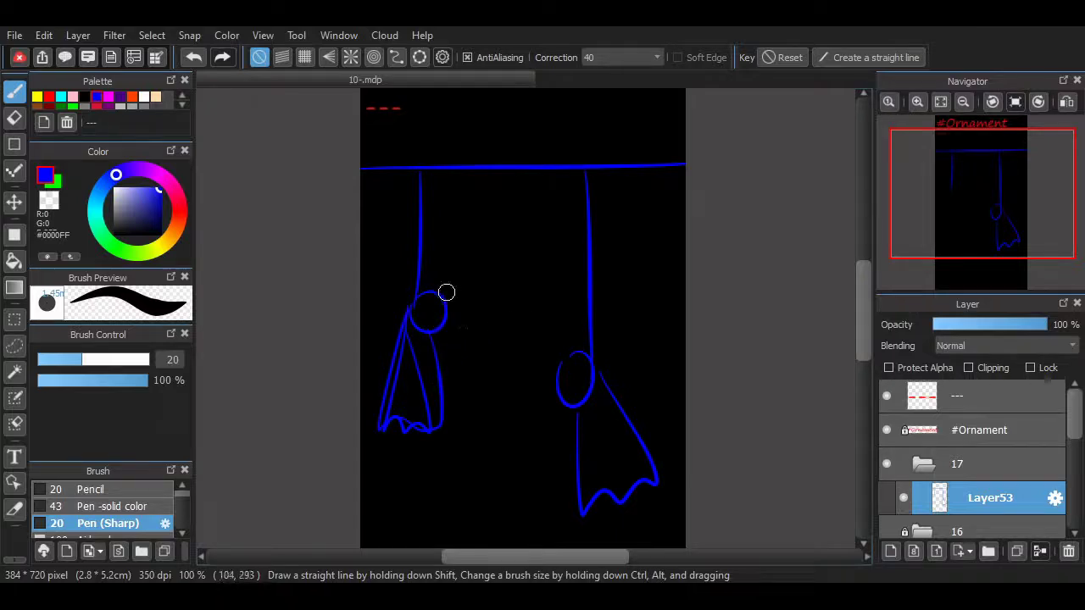
pyautogui.moveTo(416, 293)
pyautogui.mouseDown()
pyautogui.moveTo(459, 297)
pyautogui.moveTo(419, 314)
pyautogui.mouseUp()
pyautogui.hotkey('ctrl', 'z')
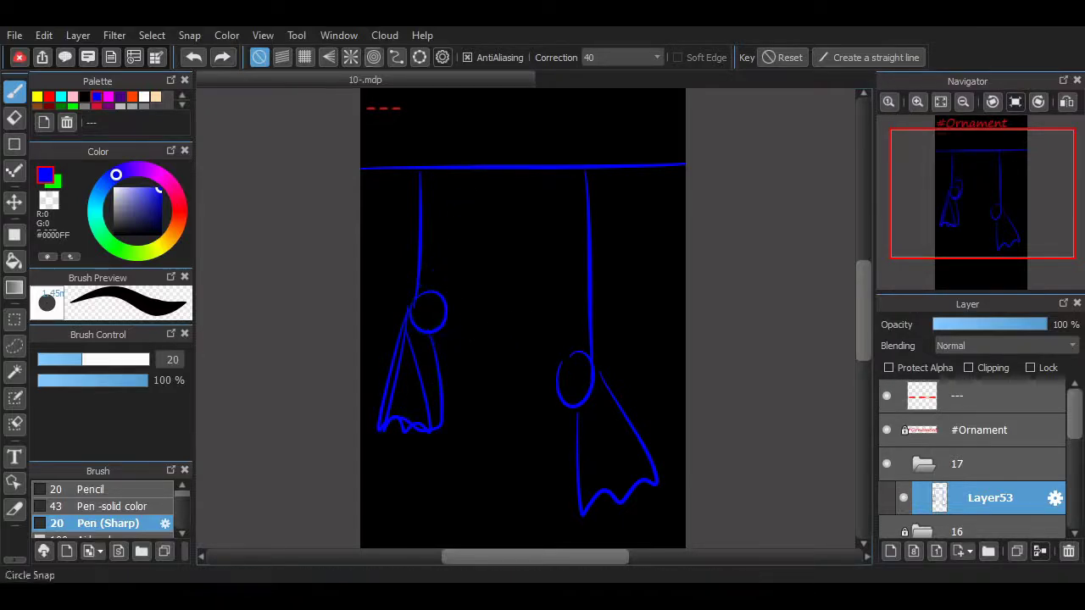
# Enable Circle Snap, centre it on the left figure's head and draw a larger blue circle around the head.
pyautogui.click(372, 56)
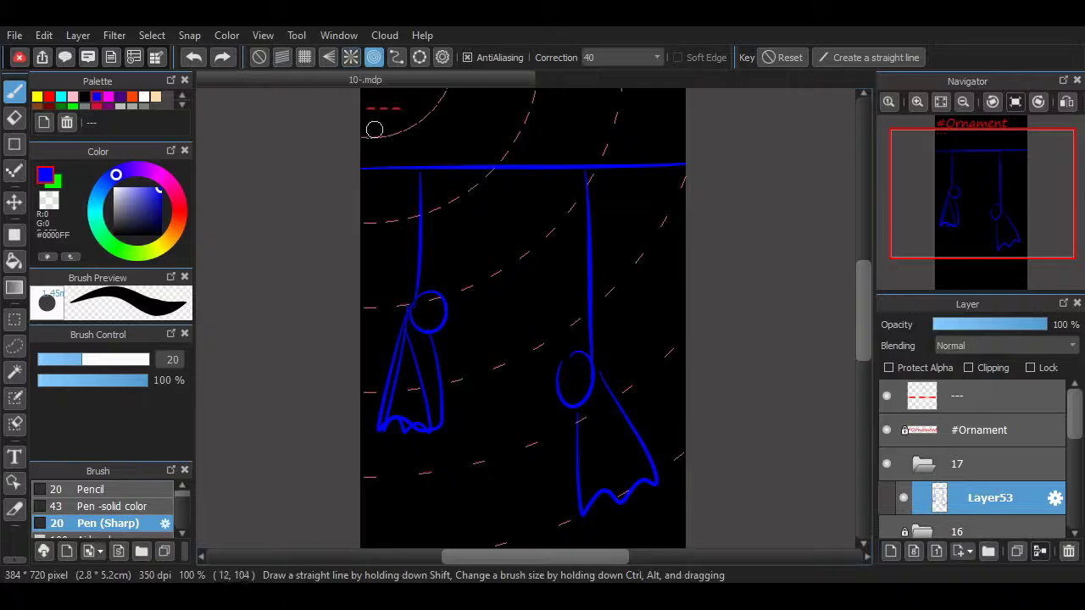
pyautogui.click(435, 301)
pyautogui.moveTo(432, 273)
pyautogui.mouseDown()
pyautogui.moveTo(419, 331)
pyautogui.moveTo(433, 276)
pyautogui.mouseUp()
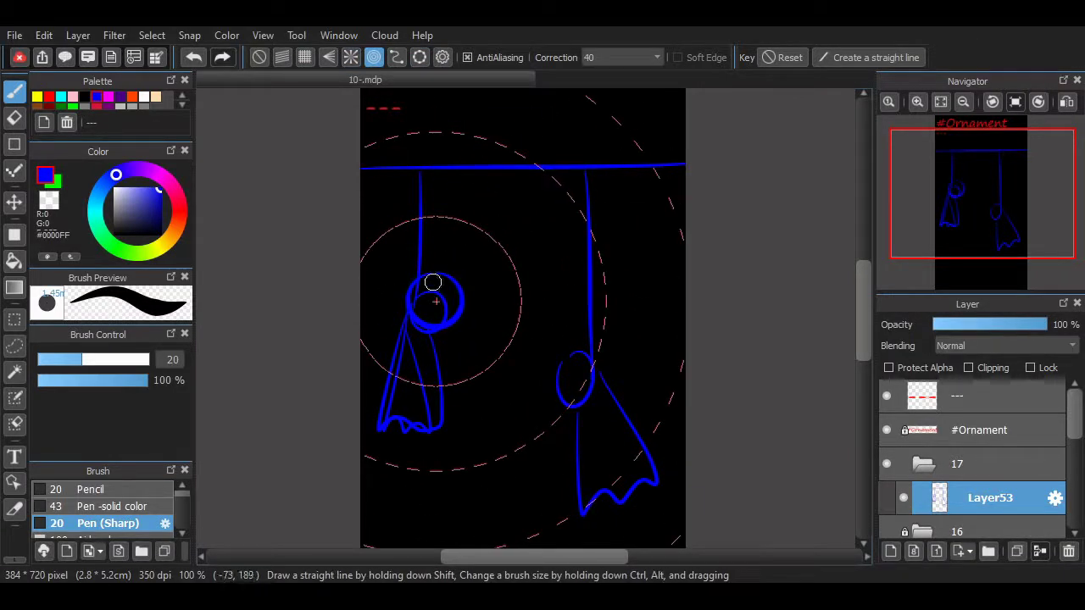
pyautogui.rightClick(526, 321)
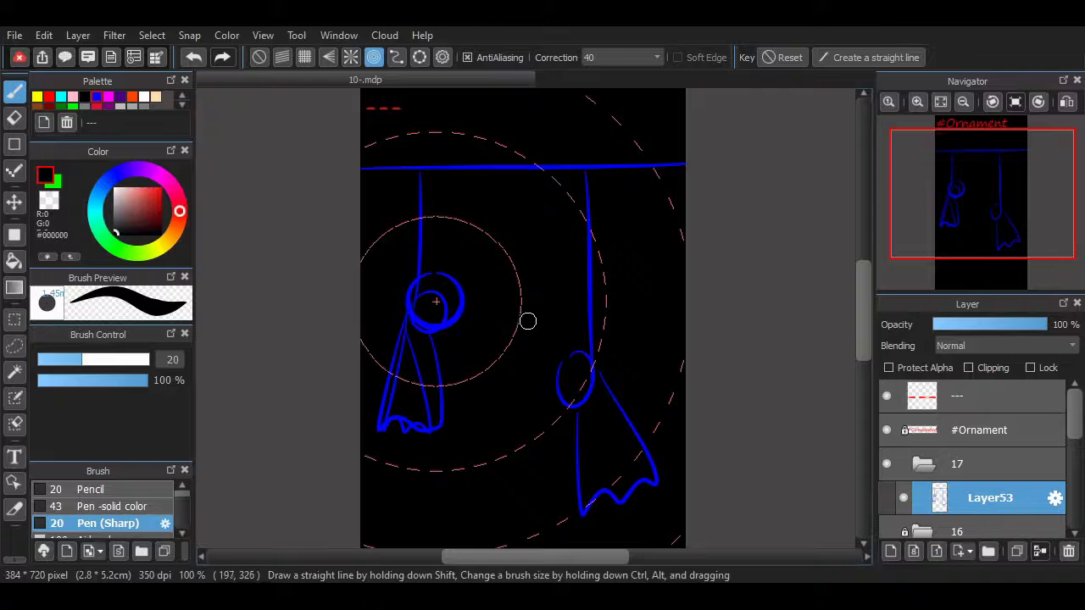
pyautogui.keyDown('alt'); pyautogui.click(462, 310); pyautogui.keyUp('alt')
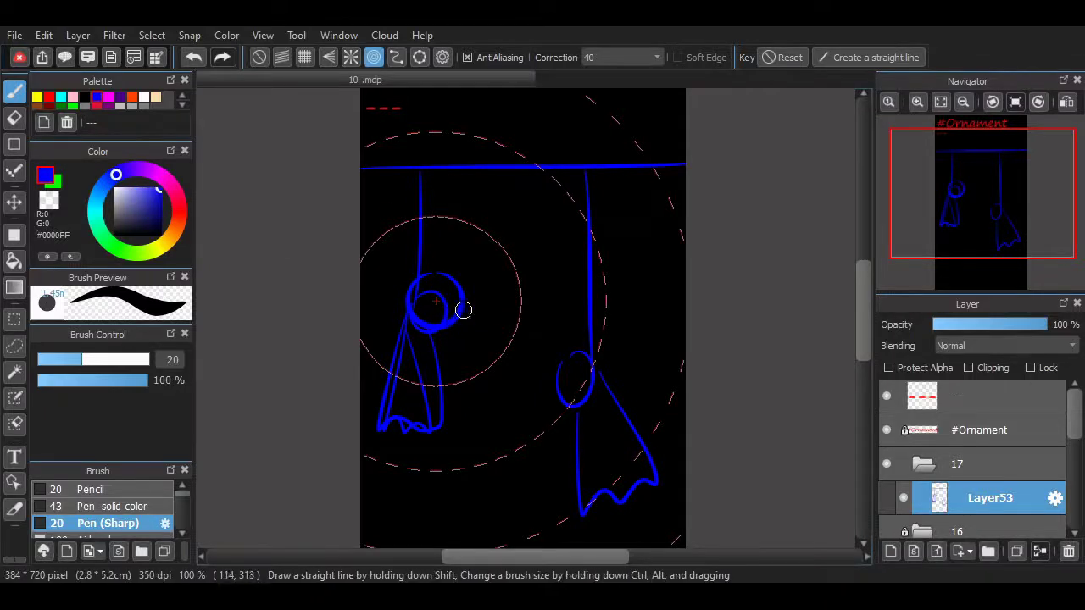
pyautogui.keyDown('shift'); pyautogui.click(523, 328); pyautogui.keyUp('shift')
pyautogui.keyDown('shift'); pyautogui.click(526, 195); pyautogui.keyUp('shift')
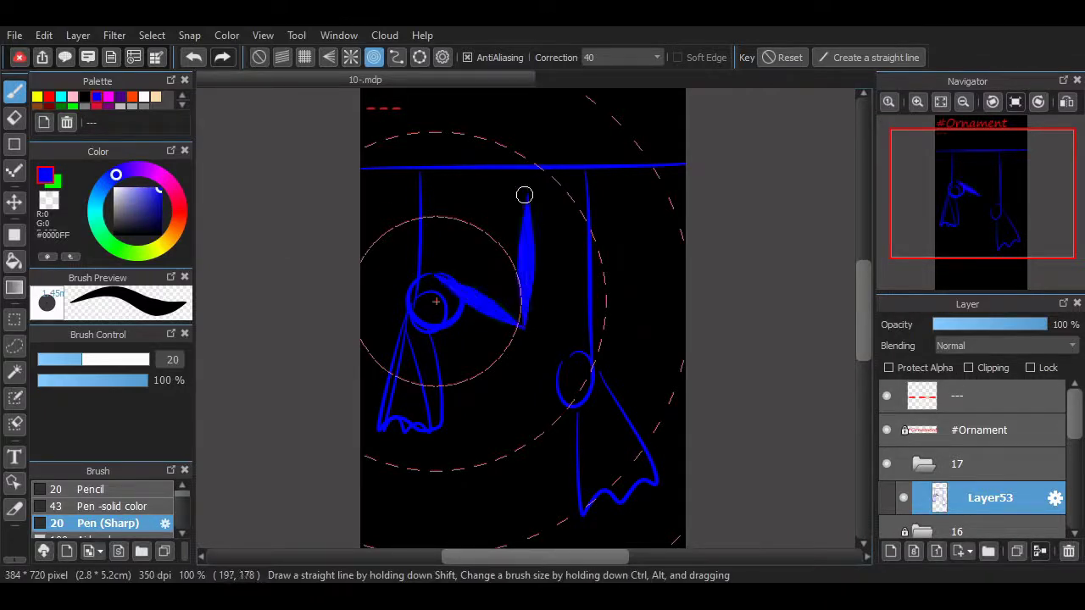
pyautogui.moveTo(478, 196); pyautogui.dragTo(356, 222)
pyautogui.hotkey('ctrl', 'z')
pyautogui.hotkey('ctrl', 'z')
pyautogui.hotkey('ctrl', 'z')
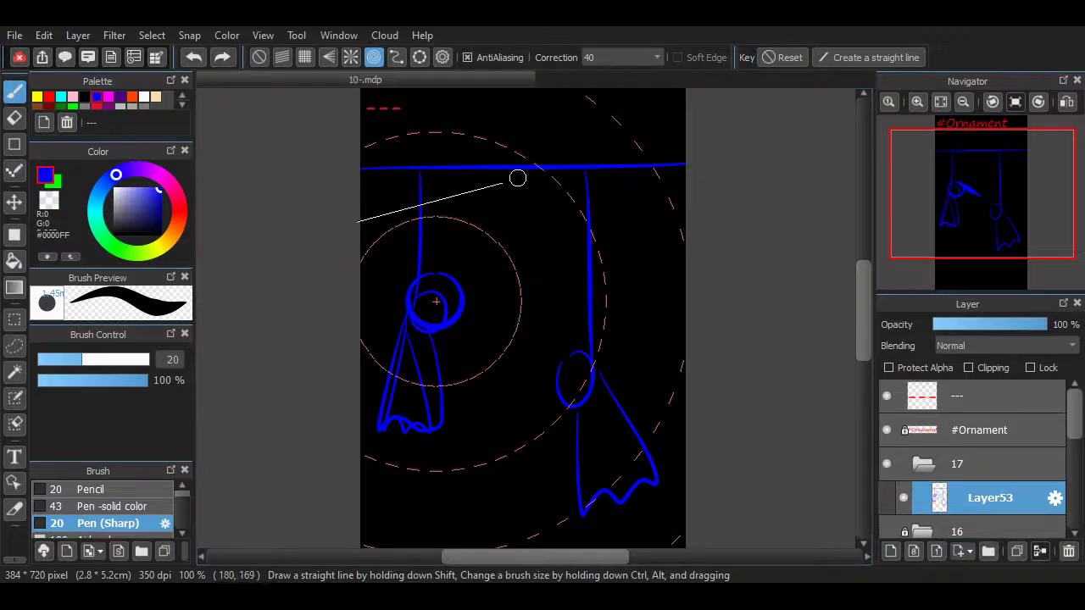
pyautogui.keyDown('shift'); pyautogui.click(540, 227); pyautogui.keyUp('shift')
pyautogui.hotkey('ctrl', 'z')
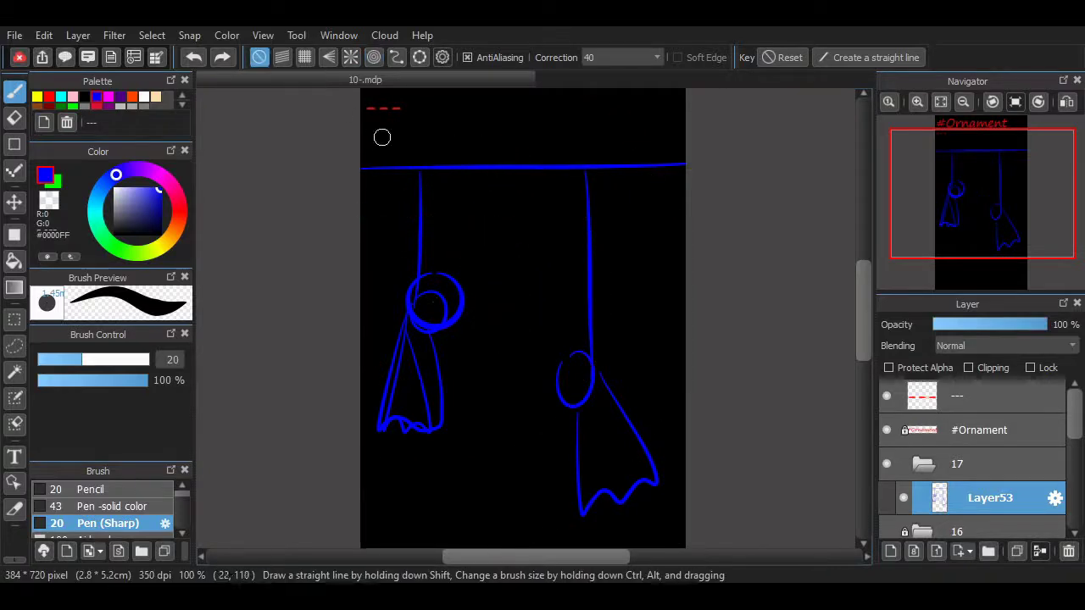
# Centre the circle snap on the right figure's head and draw two concentric blue circles around it.
pyautogui.click(350, 57)
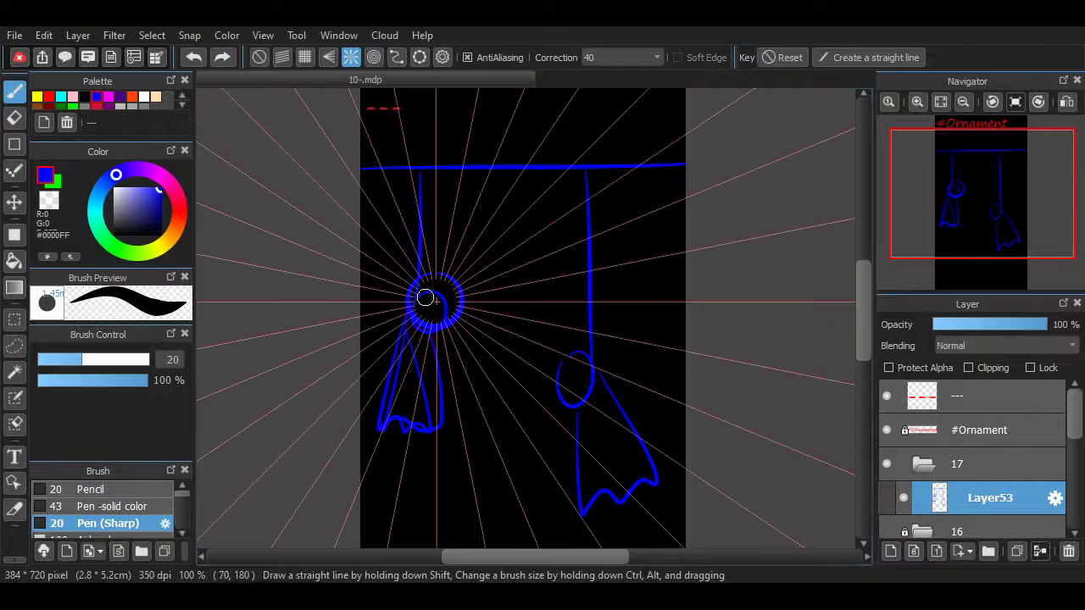
pyautogui.click(350, 57)
pyautogui.click(374, 57)
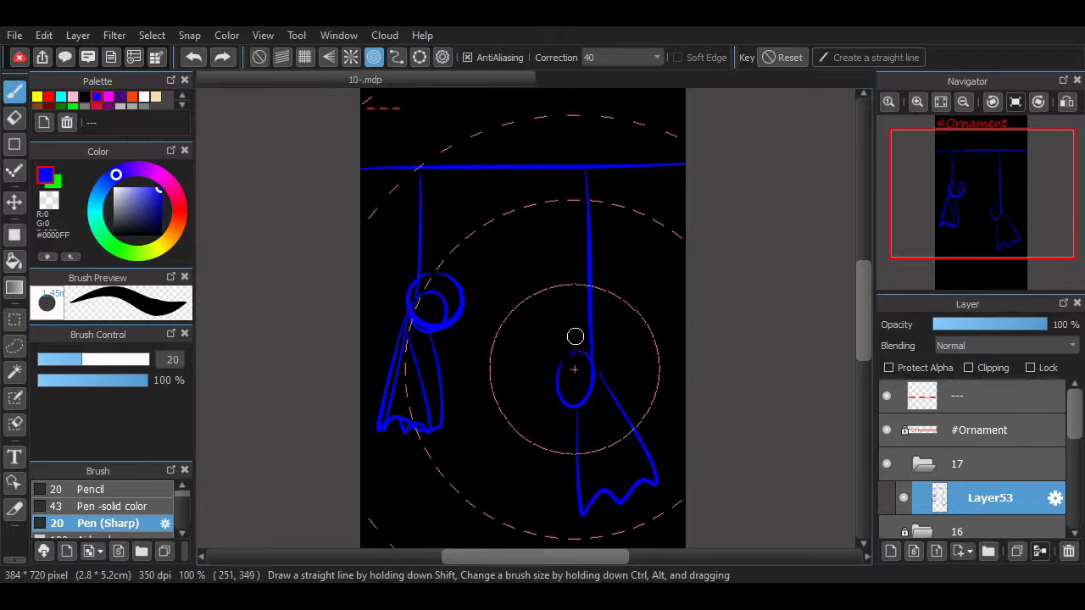
pyautogui.moveTo(573, 336)
pyautogui.mouseDown()
pyautogui.moveTo(562, 399)
pyautogui.moveTo(581, 341)
pyautogui.moveTo(521, 354)
pyautogui.mouseUp()
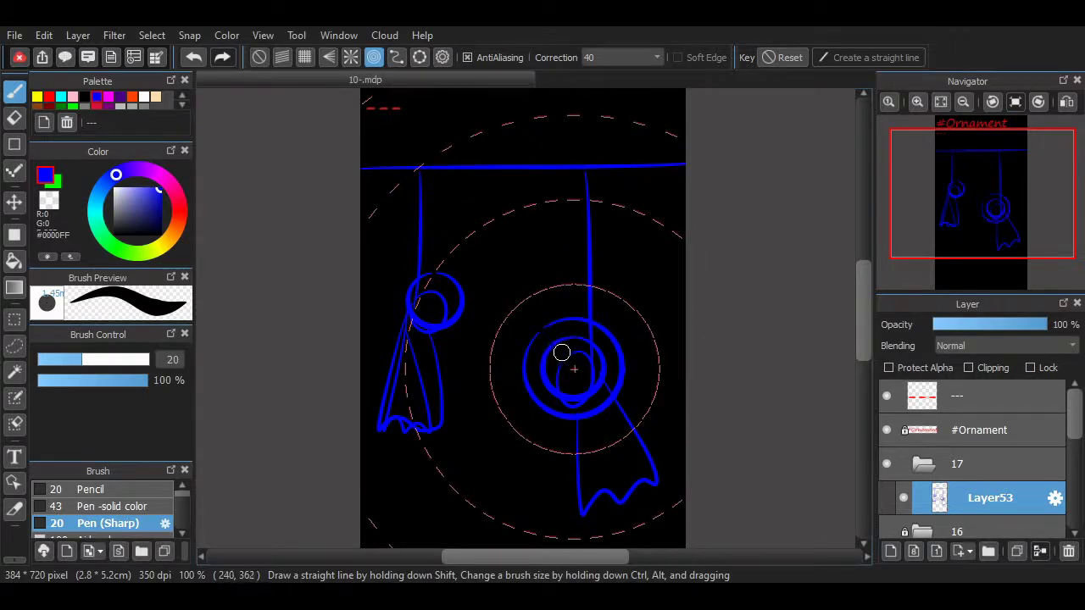
# Turn snapping off and draw a longer, wider blue skirt with a wavy hem beneath the right figure's head.
pyautogui.click(259, 57)
pyautogui.scroll(-2, 835, 291)
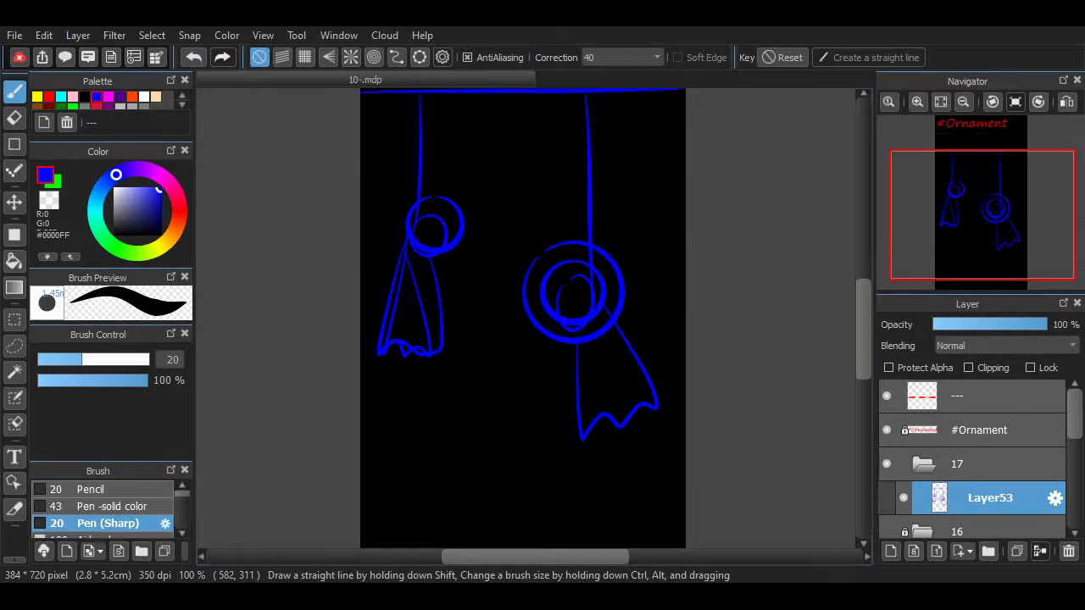
pyautogui.moveTo(576, 466); pyautogui.dragTo(674, 471)
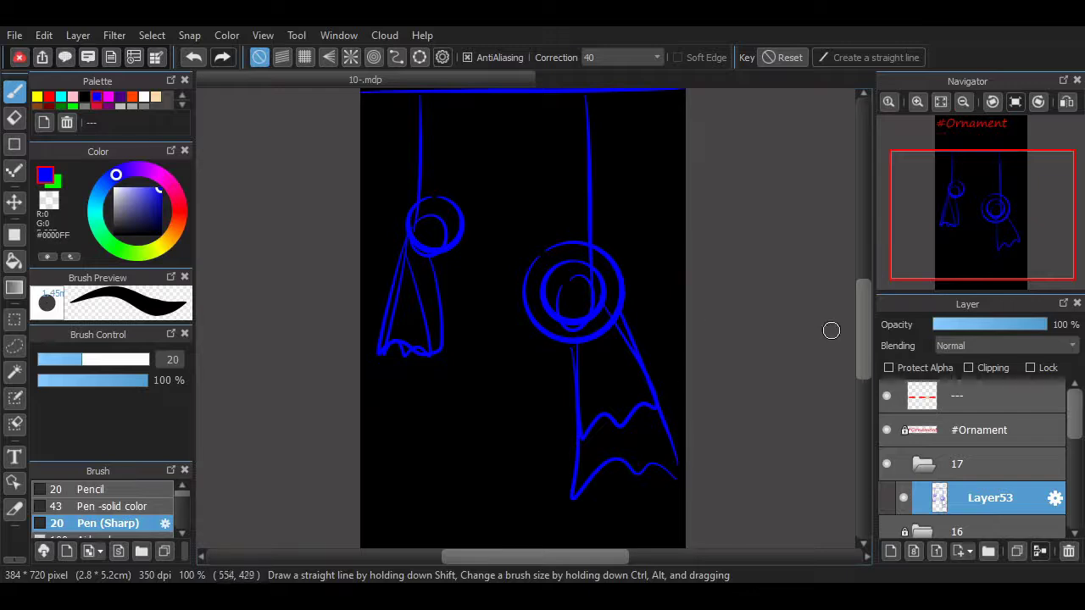
# Draw a red pointed tuft and wide rounded outline over the left figure's head, plus a red mouth line on the right figure's face.
pyautogui.scroll(2, 834, 326)
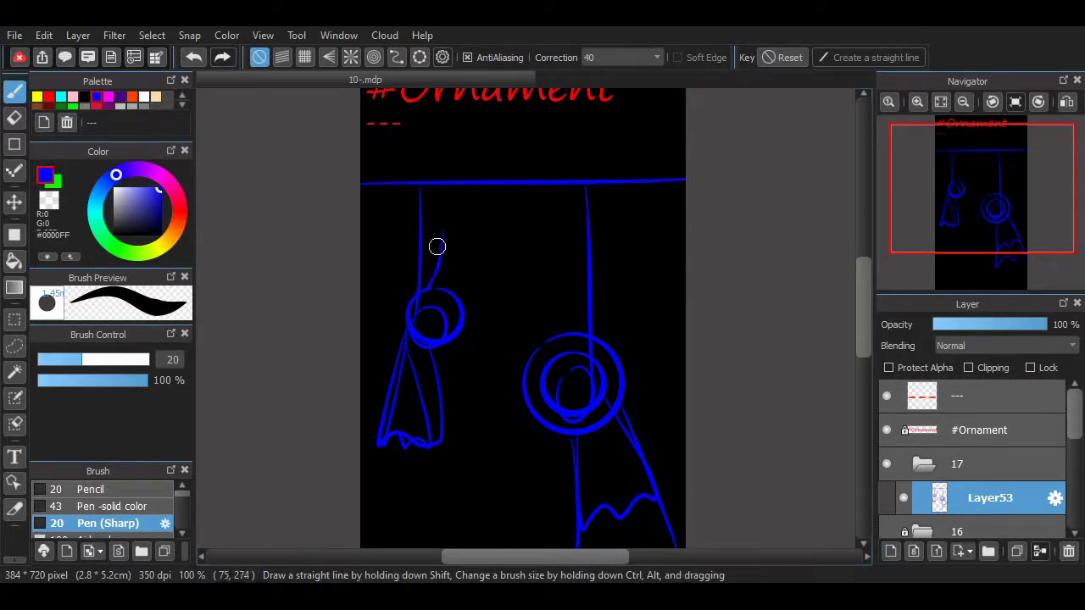
pyautogui.hotkey('ctrl', 'z')
pyautogui.click(49, 97)
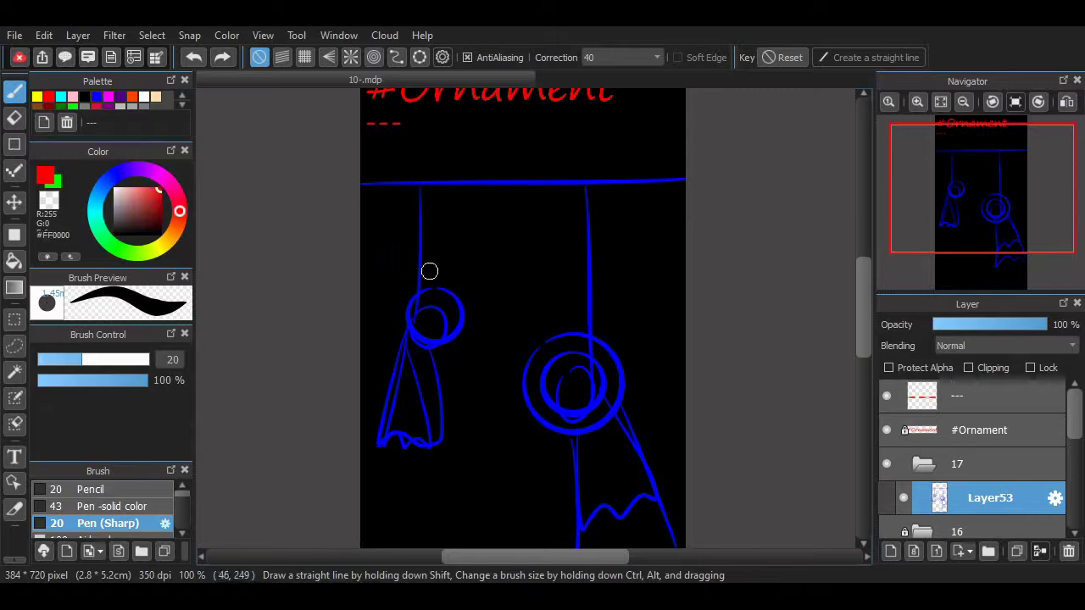
pyautogui.moveTo(423, 233)
pyautogui.mouseDown()
pyautogui.moveTo(449, 303)
pyautogui.moveTo(404, 280)
pyautogui.moveTo(463, 309)
pyautogui.mouseUp()
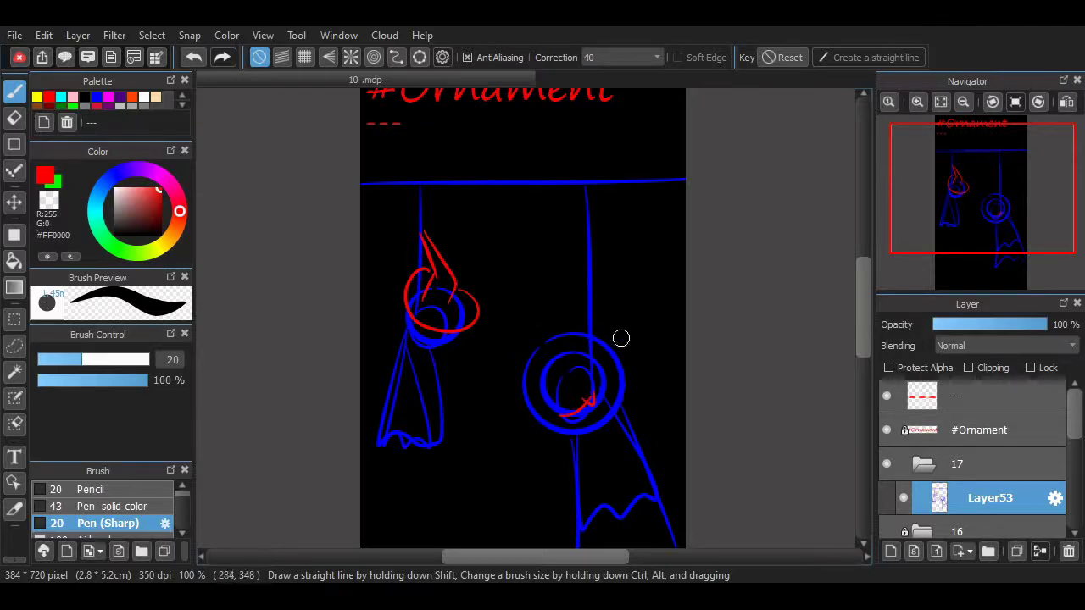
# Redraw the skirt outlines of both hanging figures in red, with flared sides and wavy hems.
pyautogui.moveTo(863, 334)
pyautogui.mouseDown()
pyautogui.moveTo(863, 352)
pyautogui.moveTo(863, 326)
pyautogui.moveTo(862, 367)
pyautogui.moveTo(863, 348)
pyautogui.mouseUp()
pyautogui.scroll(-1, 842, 368)
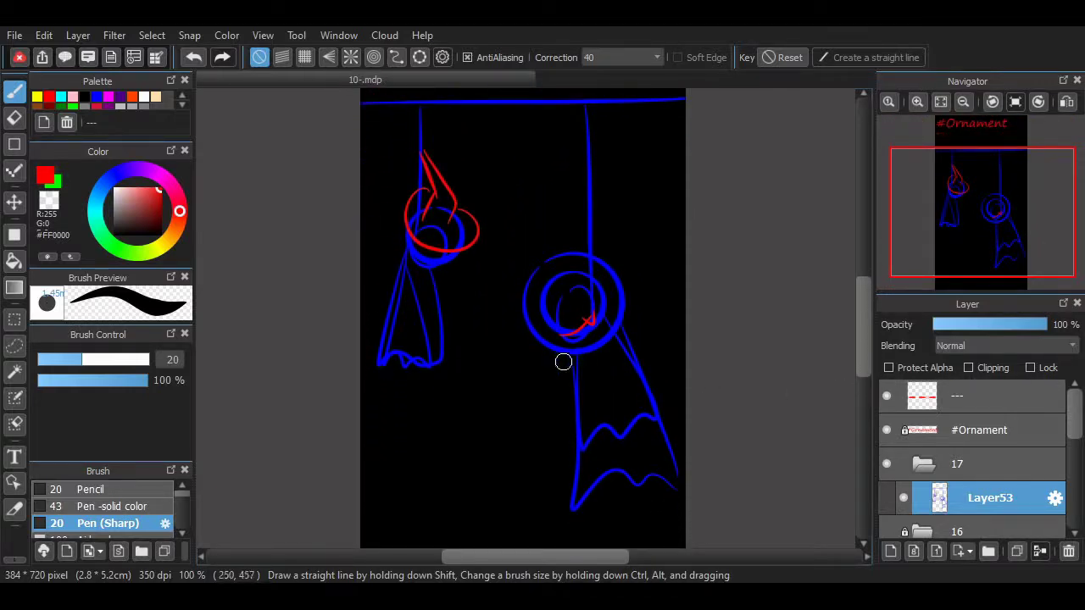
pyautogui.moveTo(626, 339); pyautogui.dragTo(666, 478)
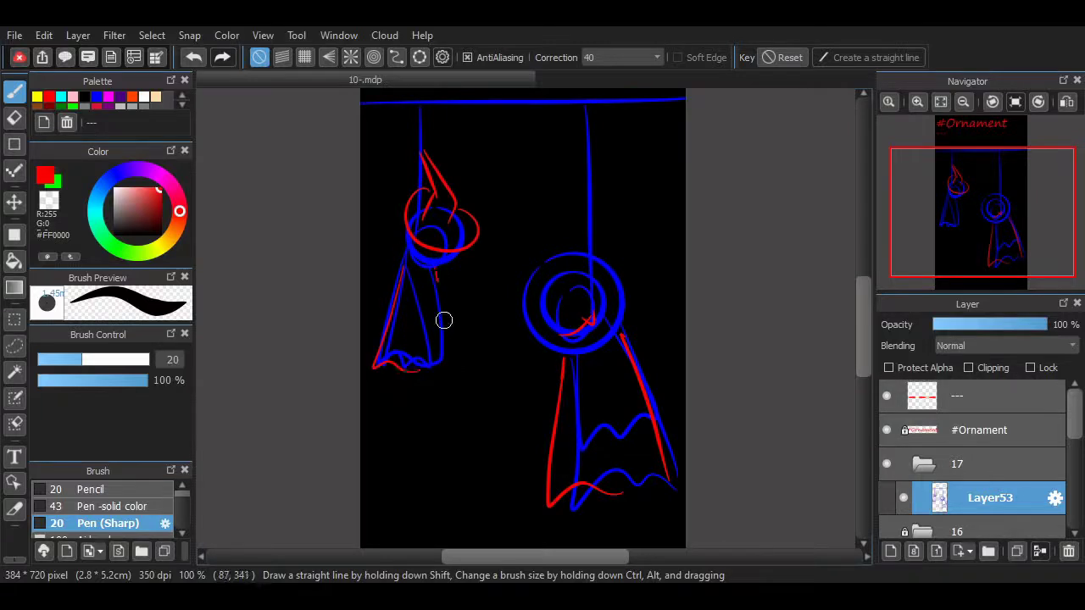
pyautogui.moveTo(444, 320); pyautogui.dragTo(447, 387)
# Draw a small rounded red shape extending from the canvas's lower left edge.
pyautogui.scroll(5, 852, 447)
pyautogui.scroll(-2, 851, 447)
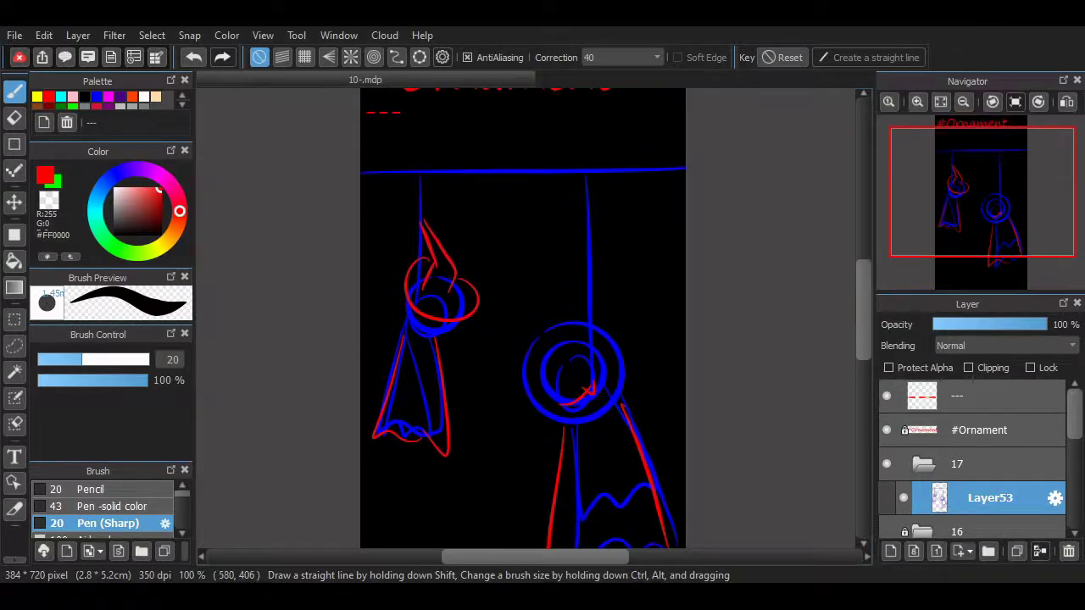
pyautogui.scroll(2, 523, 319)
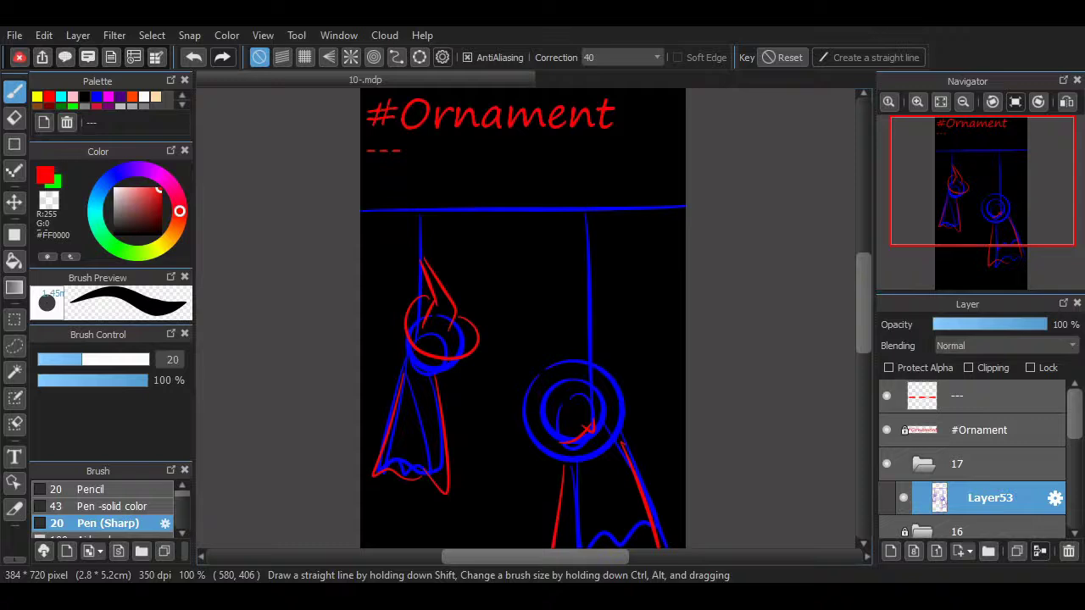
pyautogui.scroll(-8, 849, 308)
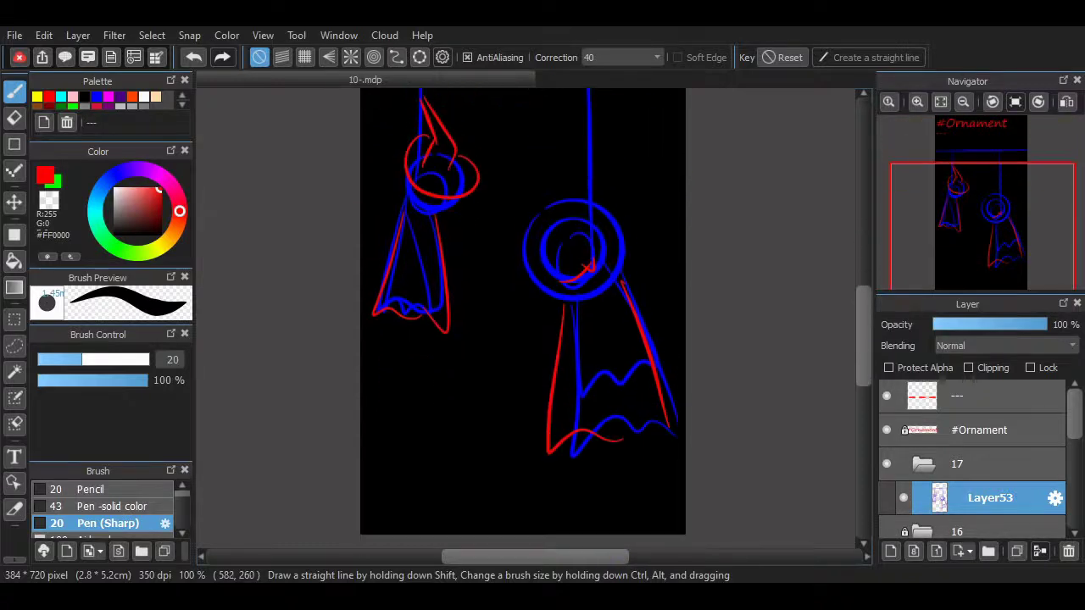
pyautogui.moveTo(361, 423)
pyautogui.mouseDown()
pyautogui.moveTo(401, 438)
pyautogui.moveTo(379, 445)
pyautogui.mouseUp()
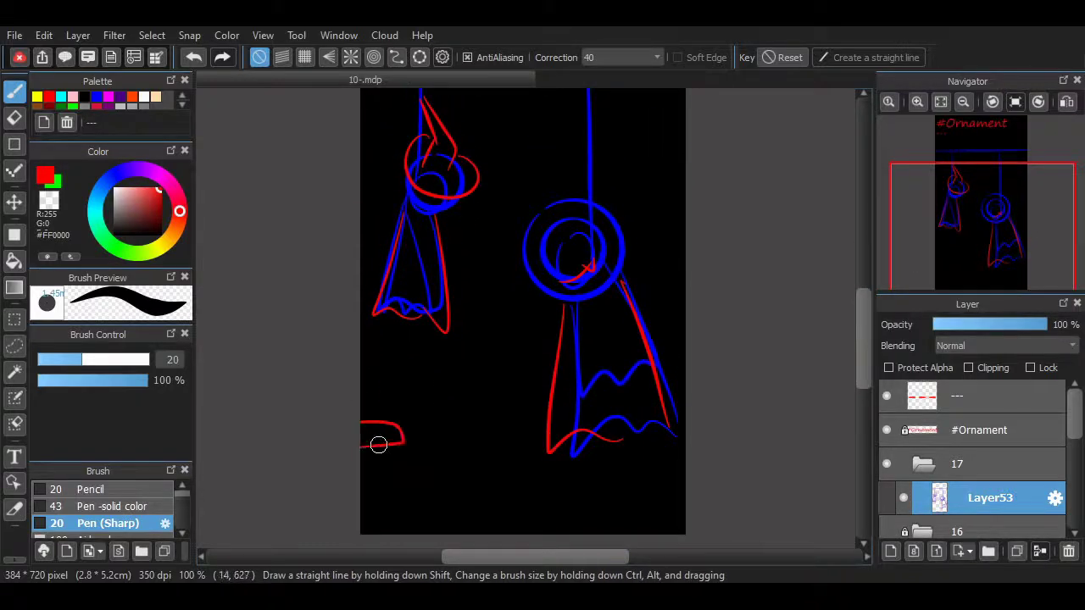
pyautogui.scroll(2, 641, 302)
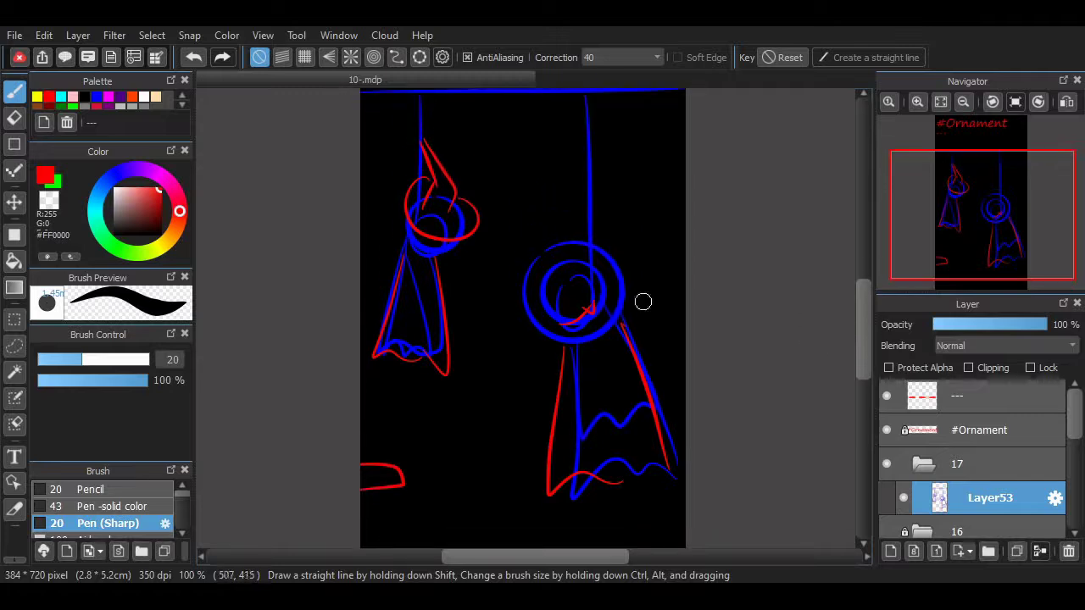
pyautogui.moveTo(410, 299); pyautogui.dragTo(534, 151)
pyautogui.moveTo(459, 513); pyautogui.dragTo(598, 369)
pyautogui.moveTo(653, 328); pyautogui.dragTo(675, 313)
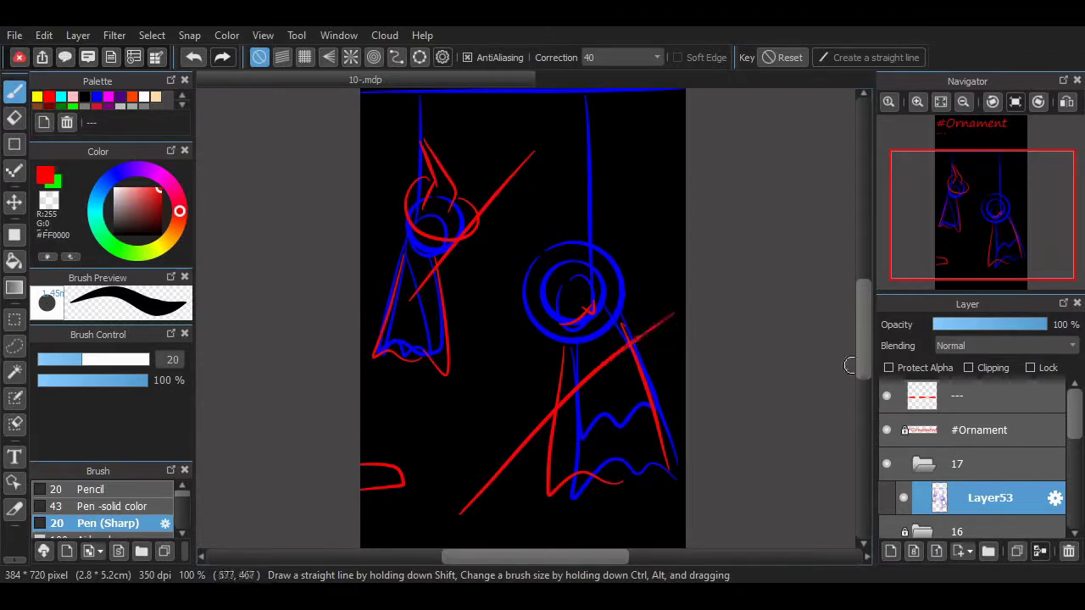
pyautogui.hotkey('ctrl', 'z')
pyautogui.hotkey('ctrl', 'z')
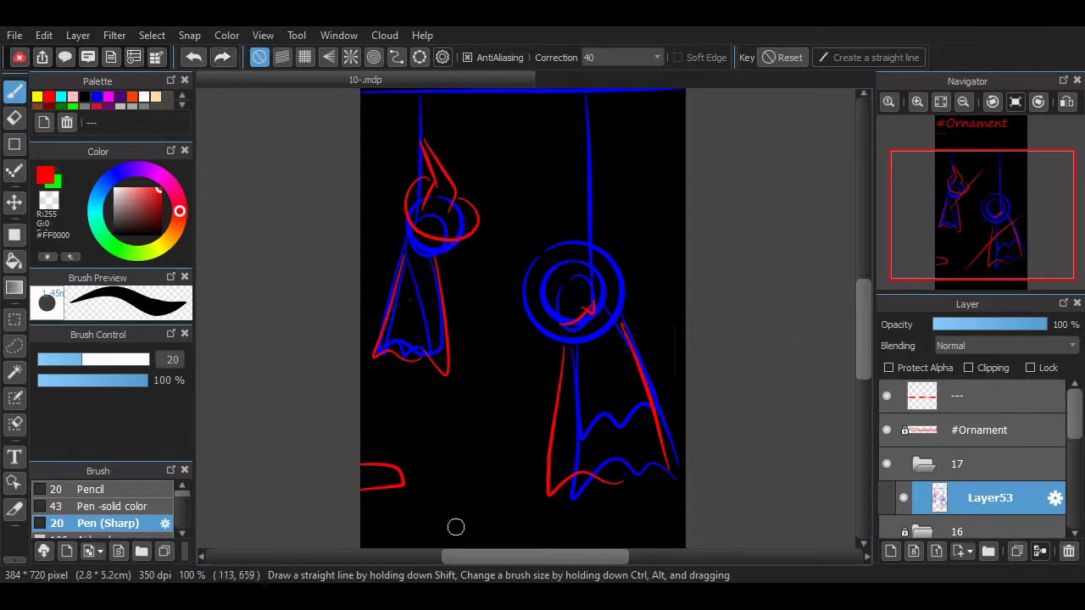
# Draw two long red diagonal lines, one rising across the right figure's skirt and one rising from the left figure's skirt.
pyautogui.moveTo(455, 527); pyautogui.dragTo(686, 290)
pyautogui.moveTo(413, 319); pyautogui.dragTo(619, 123)
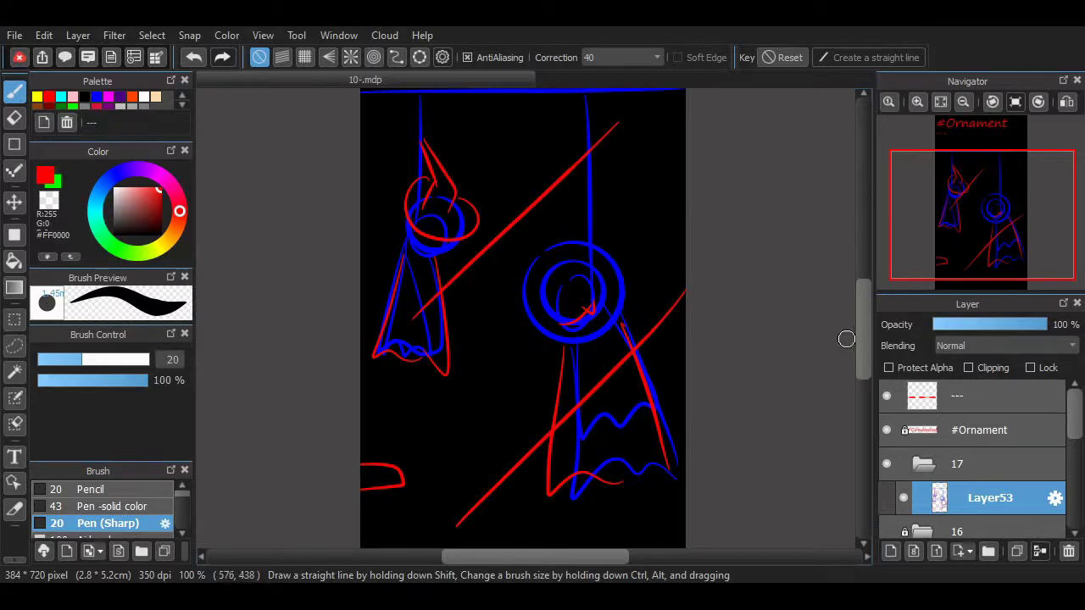
pyautogui.scroll(4, 846, 339)
pyautogui.scroll(-4, 847, 322)
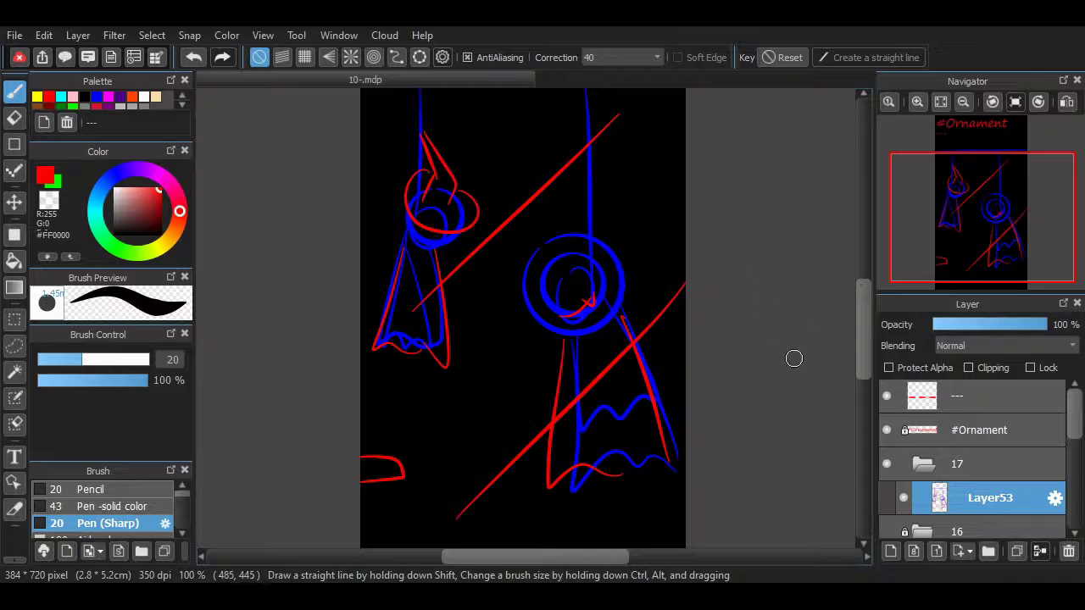
# Add a red curve beneath the mouth line on the right figure's face.
pyautogui.moveTo(862, 333); pyautogui.dragTo(862, 321)
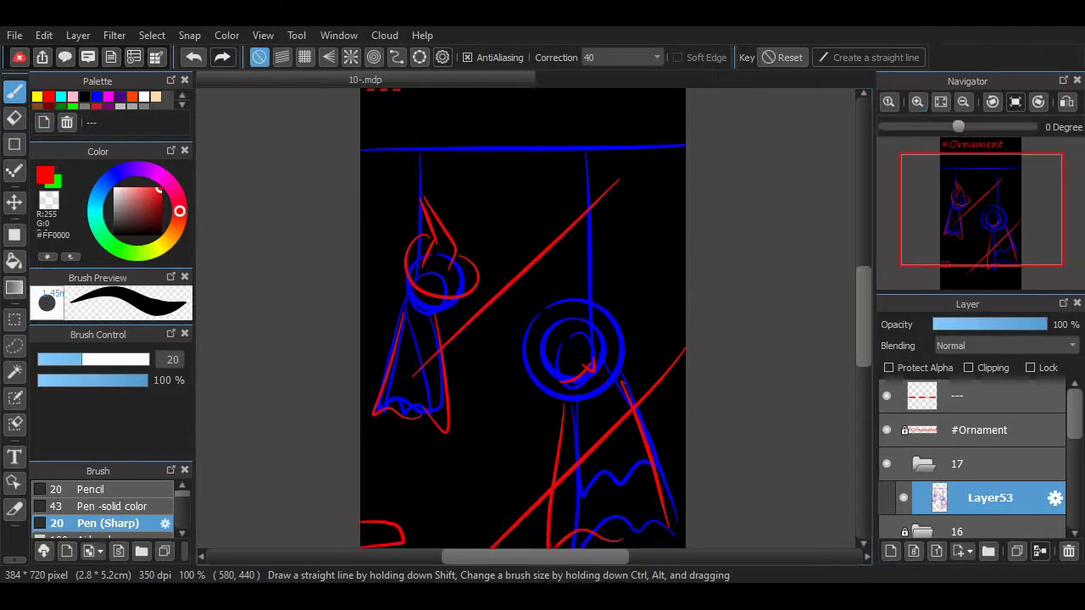
pyautogui.click(918, 102)
pyautogui.moveTo(592, 456)
pyautogui.mouseDown()
pyautogui.moveTo(663, 428)
pyautogui.moveTo(660, 460)
pyautogui.moveTo(614, 448)
pyautogui.moveTo(656, 438)
pyautogui.moveTo(669, 470)
pyautogui.moveTo(607, 445)
pyautogui.moveTo(651, 458)
pyautogui.moveTo(671, 446)
pyautogui.moveTo(610, 451)
pyautogui.moveTo(663, 432)
pyautogui.mouseUp()
pyautogui.hotkey('ctrl', 'z')
pyautogui.hotkey('ctrl', 'z')
pyautogui.hotkey('ctrl', 'z')
pyautogui.hotkey('ctrl', 'z')
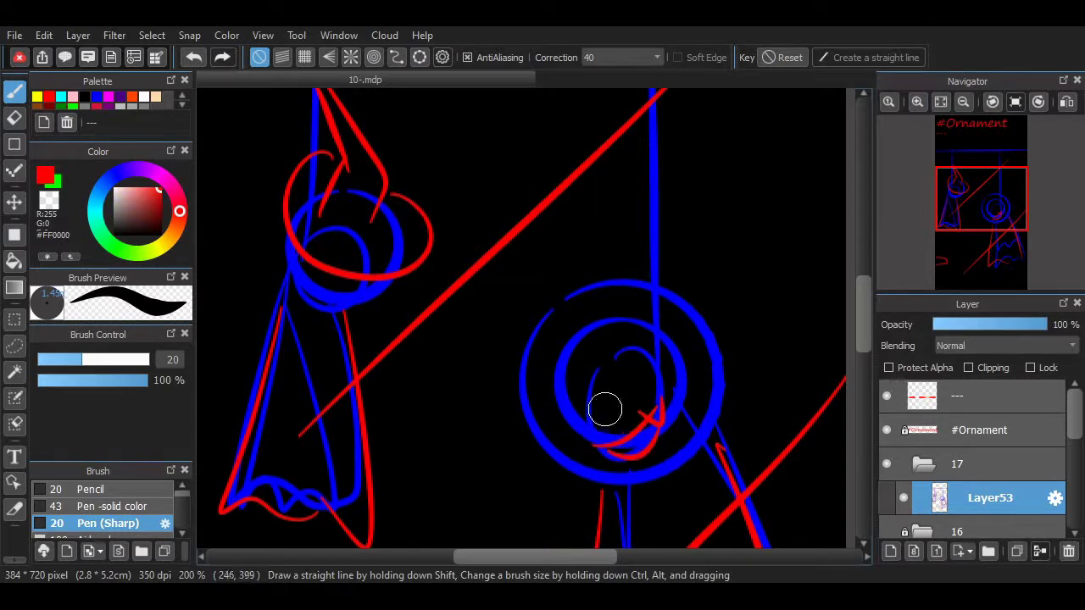
pyautogui.moveTo(534, 384); pyautogui.dragTo(601, 373)
pyautogui.moveTo(551, 383)
pyautogui.mouseDown()
pyautogui.moveTo(566, 424)
pyautogui.moveTo(588, 376)
pyautogui.moveTo(664, 336)
pyautogui.mouseUp()
pyautogui.hotkey('ctrl', 'z')
pyautogui.hotkey('ctrl', 'z')
pyautogui.hotkey('ctrl', 'z')
pyautogui.hotkey('ctrl', 'z')
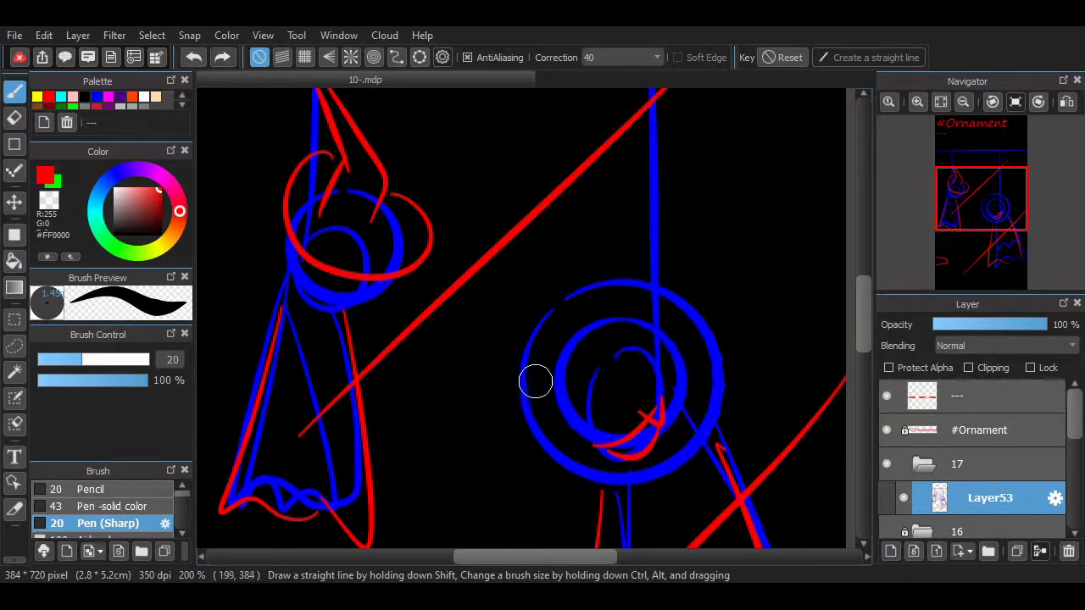
pyautogui.moveTo(537, 381); pyautogui.dragTo(663, 317)
pyautogui.hotkey('ctrl', 'z')
# Draw two crossing curved red guidelines over the right figure's face.
pyautogui.moveTo(544, 418); pyautogui.dragTo(689, 334)
pyautogui.moveTo(583, 320)
pyautogui.mouseDown()
pyautogui.moveTo(612, 423)
pyautogui.moveTo(642, 356)
pyautogui.moveTo(652, 377)
pyautogui.moveTo(653, 339)
pyautogui.moveTo(648, 399)
pyautogui.mouseUp()
pyautogui.moveTo(566, 383)
pyautogui.mouseDown()
pyautogui.moveTo(537, 418)
pyautogui.moveTo(564, 383)
pyautogui.moveTo(551, 421)
pyautogui.moveTo(570, 427)
pyautogui.moveTo(584, 404)
pyautogui.mouseUp()
pyautogui.hotkey('ctrl', 'z')
pyautogui.hotkey('ctrl', 'z')
pyautogui.hotkey('ctrl', 'z')
pyautogui.hotkey('ctrl', 'z')
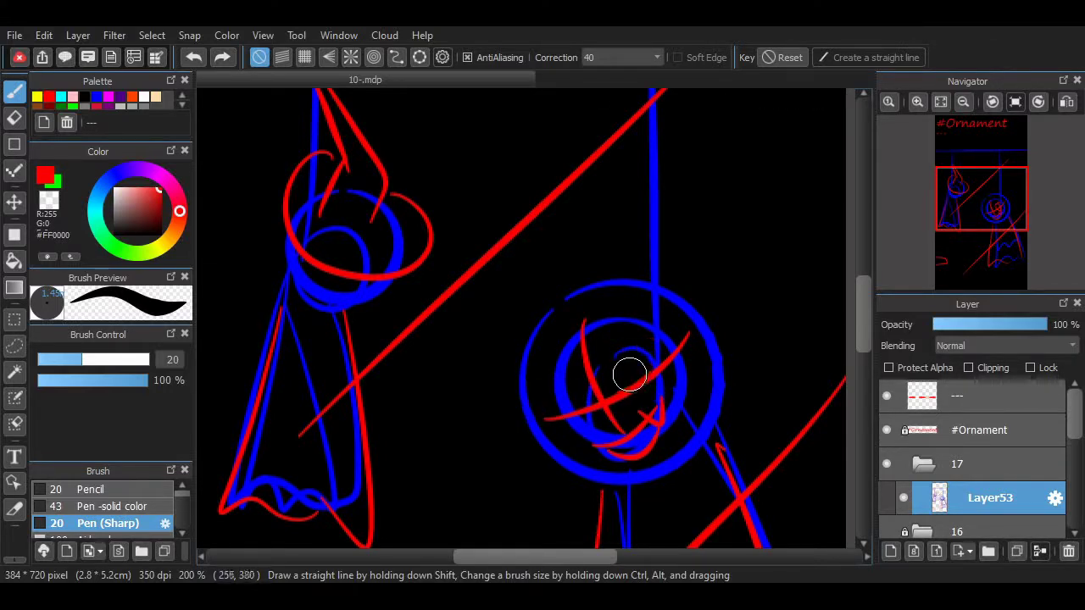
# Draw two red star-shaped eyes along the crosswise guideline on the right figure's face.
pyautogui.moveTo(617, 365); pyautogui.dragTo(669, 387)
pyautogui.moveTo(639, 354); pyautogui.dragTo(641, 386)
pyautogui.moveTo(543, 408)
pyautogui.mouseDown()
pyautogui.moveTo(592, 407)
pyautogui.moveTo(576, 435)
pyautogui.mouseUp()
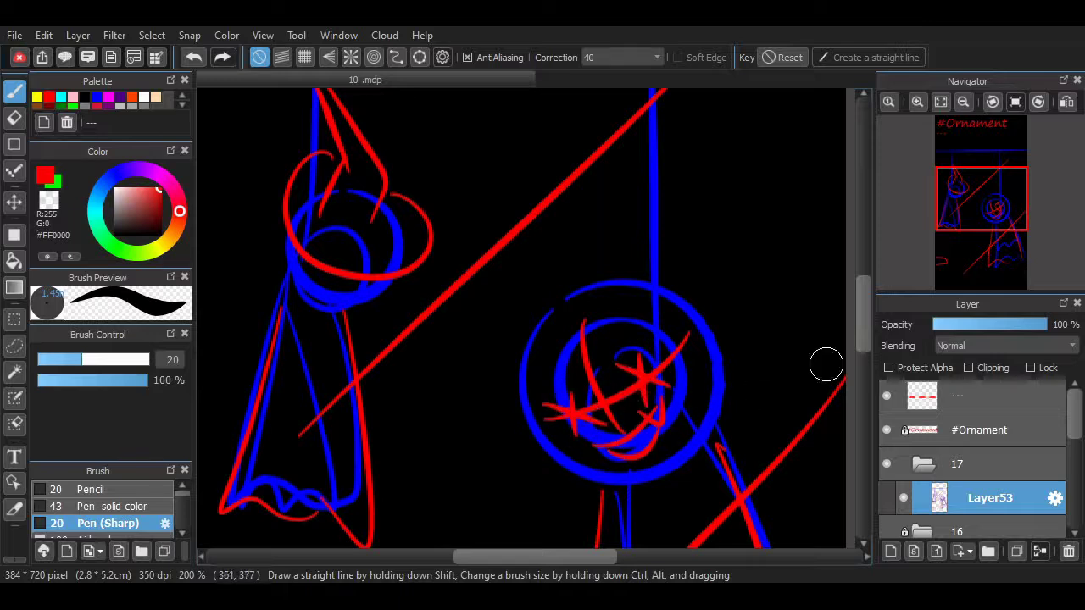
pyautogui.moveTo(319, 284); pyautogui.dragTo(360, 294)
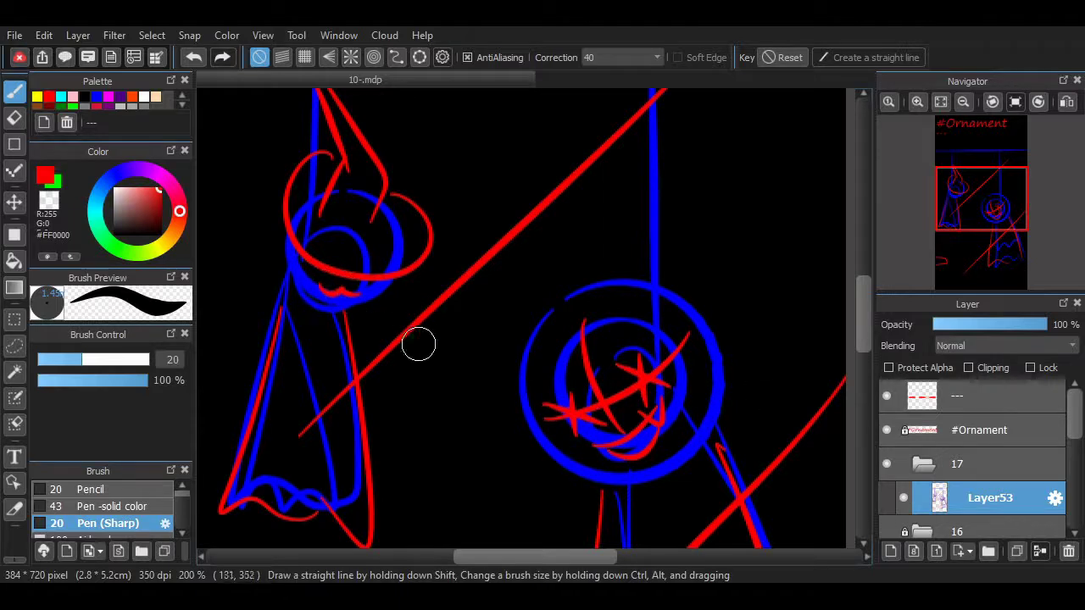
pyautogui.moveTo(289, 256)
pyautogui.mouseDown()
pyautogui.moveTo(392, 301)
pyautogui.moveTo(310, 286)
pyautogui.moveTo(364, 291)
pyautogui.mouseUp()
pyautogui.hotkey('ctrl', 'z')
pyautogui.hotkey('ctrl', 'z')
pyautogui.hotkey('ctrl', 'z')
pyautogui.hotkey('ctrl', 'z')
pyautogui.hotkey('ctrl', 'z')
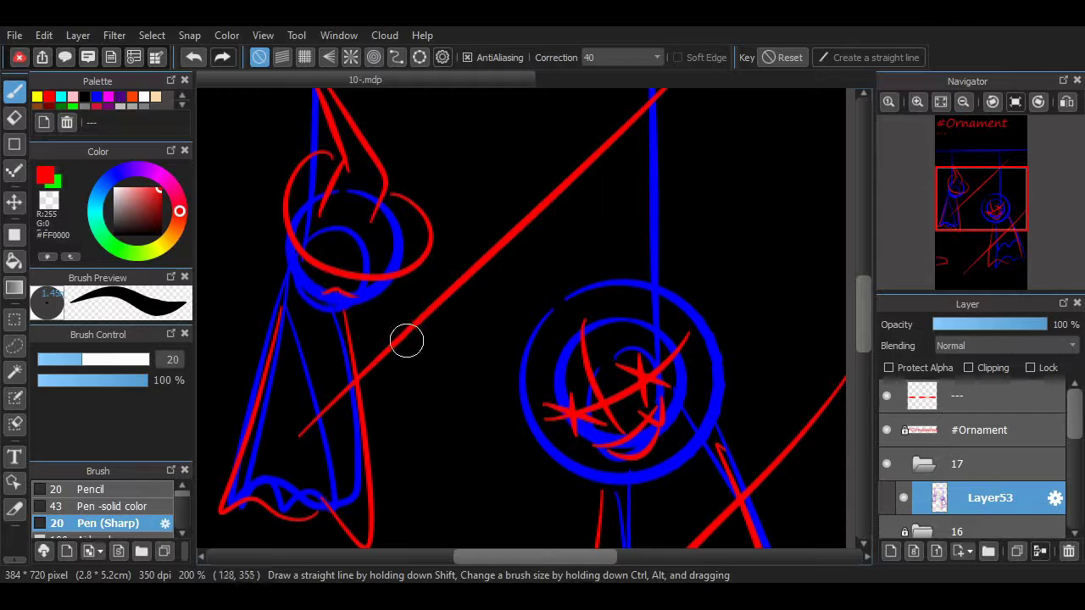
pyautogui.hotkey('ctrl', 'z')
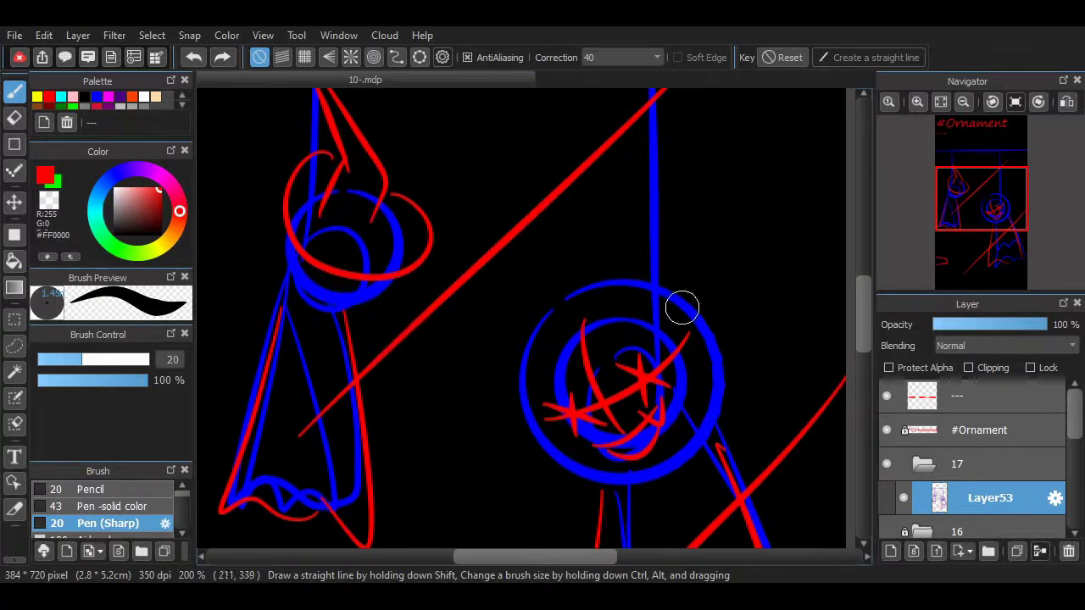
# Draw a curved red jawline along the lower edge of the left figure's head and a short red mouth line above it.
pyautogui.scroll(5, 681, 305)
pyautogui.scroll(-5, 323, 241)
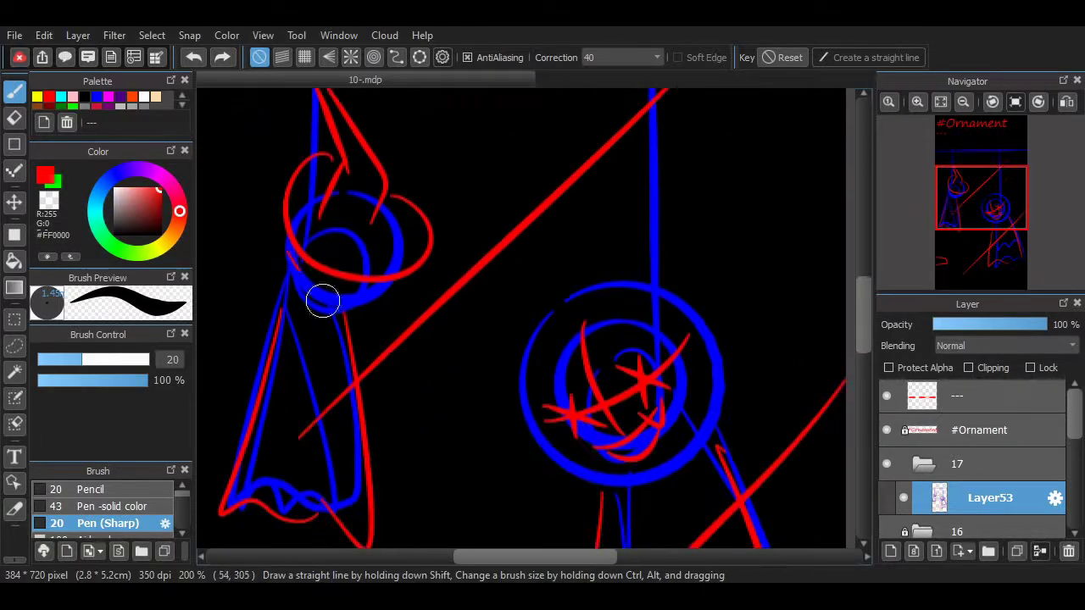
pyautogui.moveTo(323, 301); pyautogui.dragTo(370, 298)
pyautogui.hotkey('ctrl', 'z')
pyautogui.moveTo(283, 255)
pyautogui.mouseDown()
pyautogui.moveTo(296, 292)
pyautogui.moveTo(408, 293)
pyautogui.mouseUp()
pyautogui.hotkey('ctrl', 'z')
pyautogui.moveTo(290, 236)
pyautogui.mouseDown()
pyautogui.moveTo(397, 292)
pyautogui.moveTo(322, 278)
pyautogui.mouseUp()
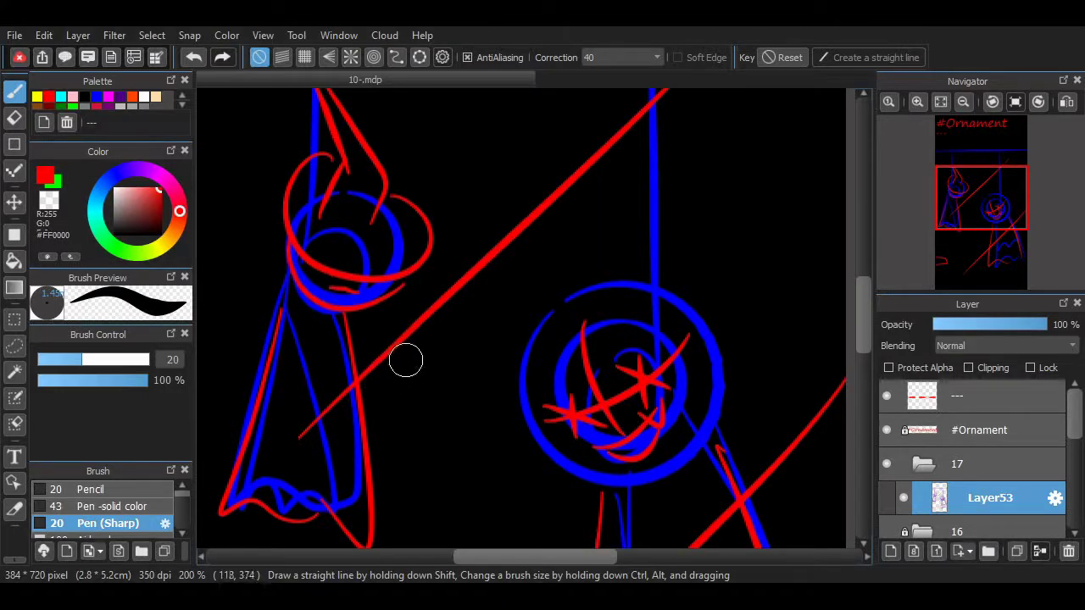
# Draw two long red fold lines inside the right figure's skirt and two inside the left figure's skirt.
pyautogui.scroll(3, 858, 300)
pyautogui.scroll(-5, 702, 345)
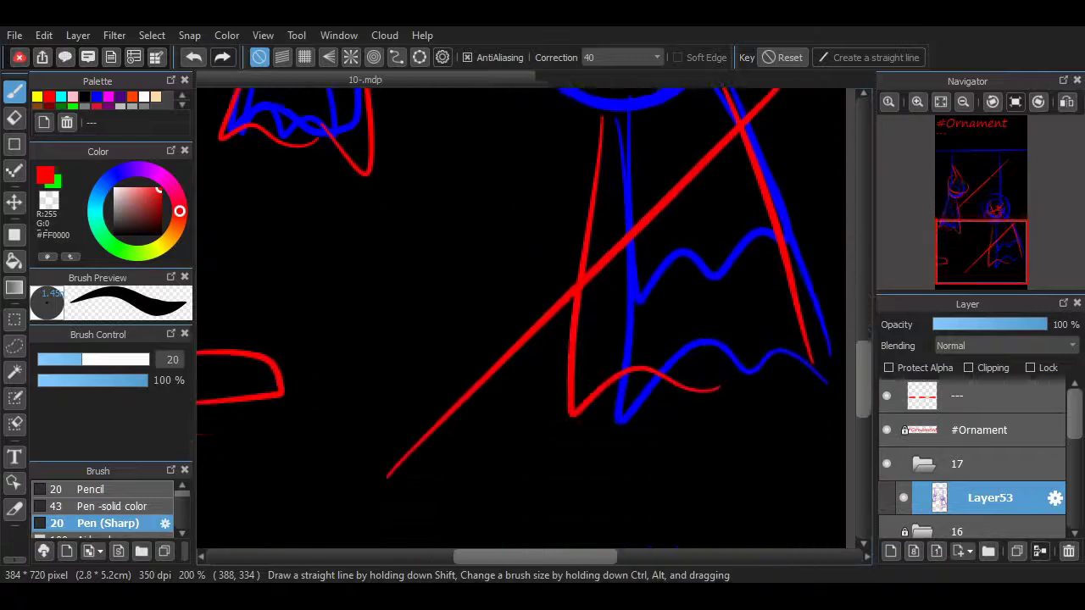
pyautogui.moveTo(681, 307); pyautogui.dragTo(696, 466)
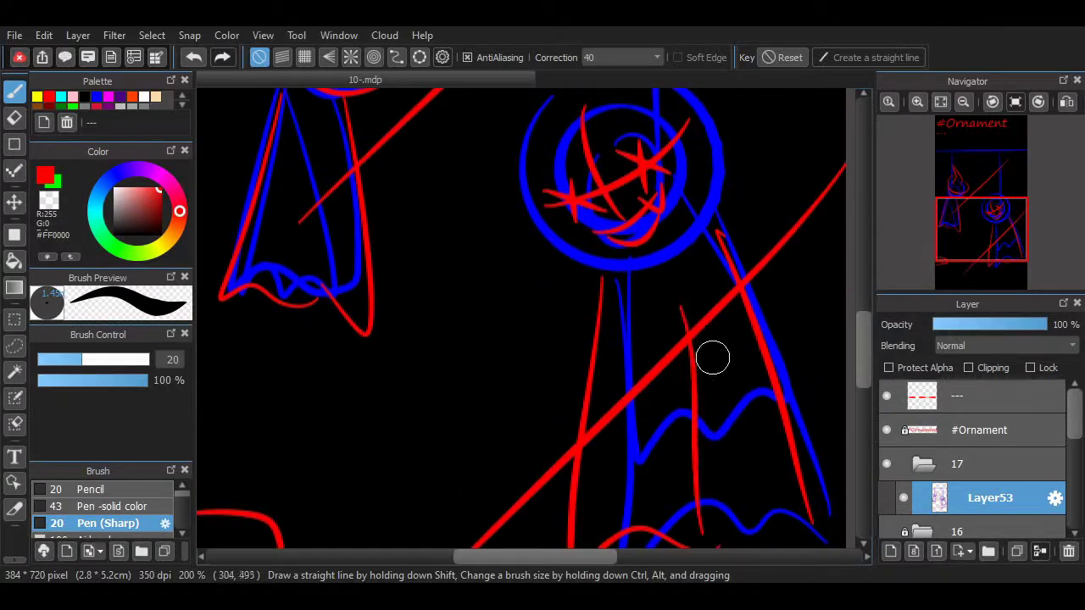
pyautogui.moveTo(711, 369); pyautogui.dragTo(757, 510)
pyautogui.moveTo(298, 132); pyautogui.dragTo(280, 268)
pyautogui.moveTo(303, 154); pyautogui.dragTo(326, 268)
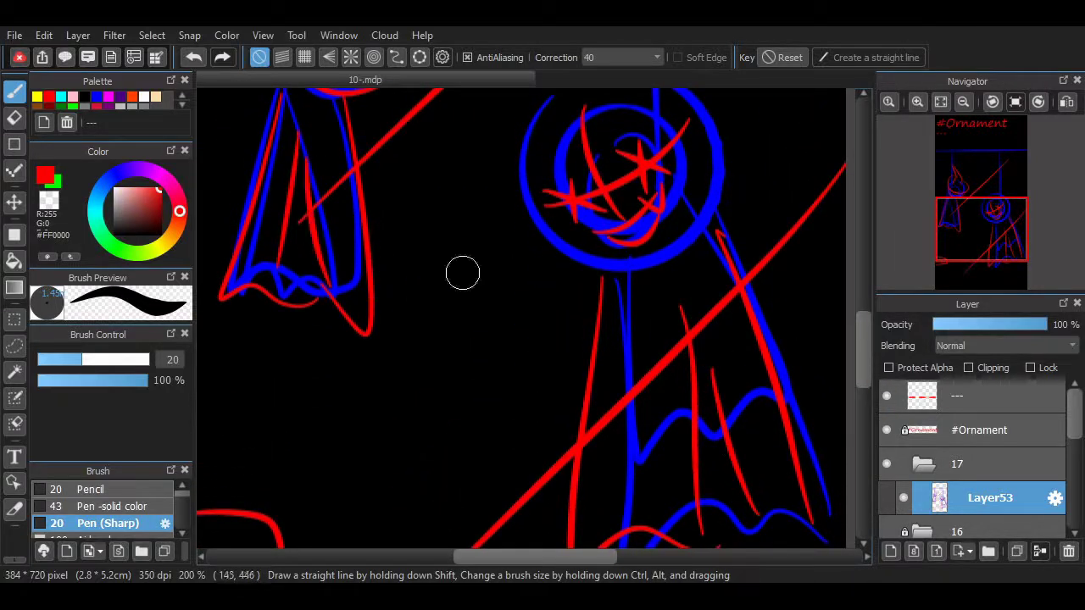
# Add a second red arc along the upper left side of the left figure's head.
pyautogui.scroll(5, 845, 331)
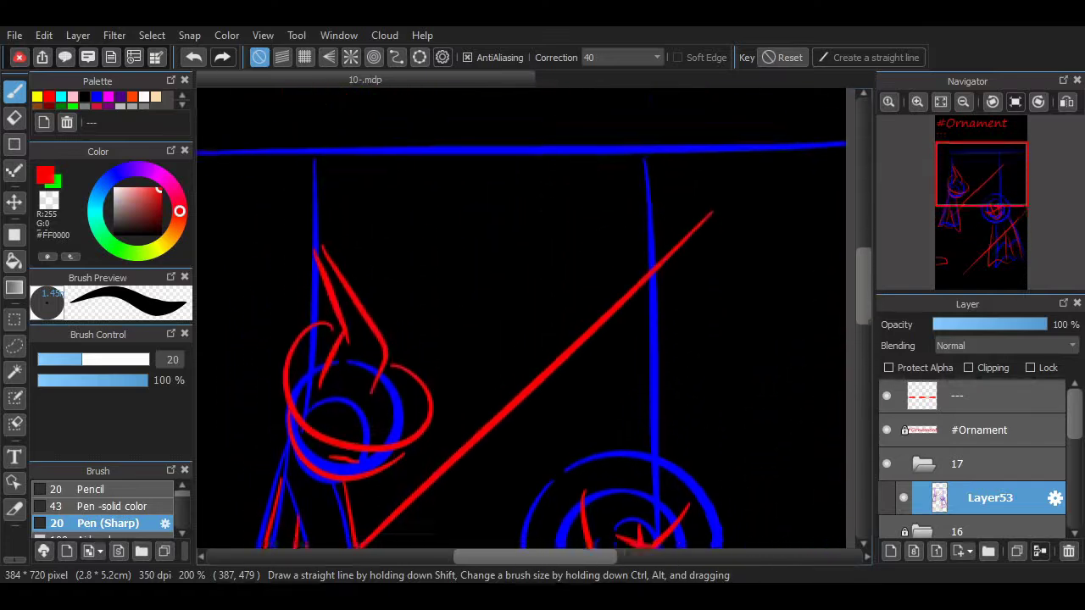
pyautogui.scroll(-4, 845, 330)
pyautogui.scroll(3, 745, 378)
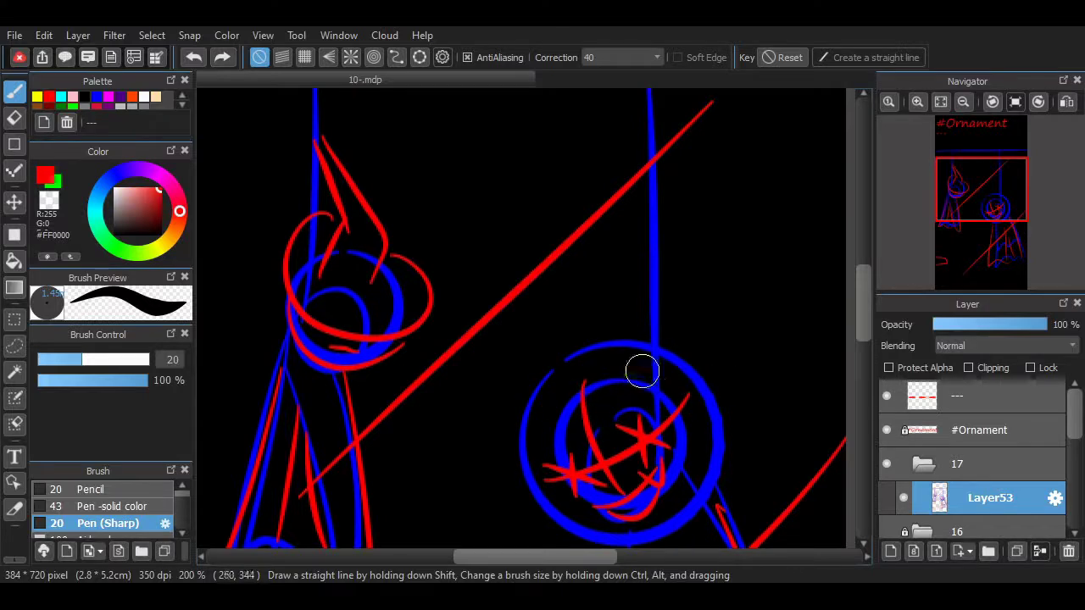
pyautogui.scroll(3, 721, 336)
pyautogui.scroll(-2, 722, 337)
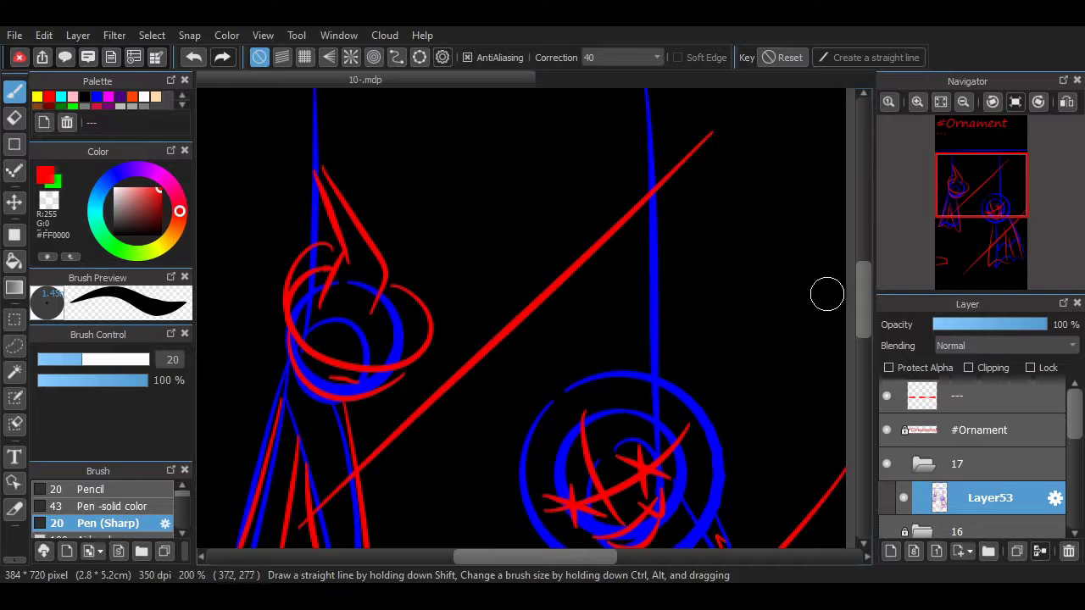
# Examine both figures and the overall composition with the whole canvas in view.
pyautogui.scroll(-10, 848, 289)
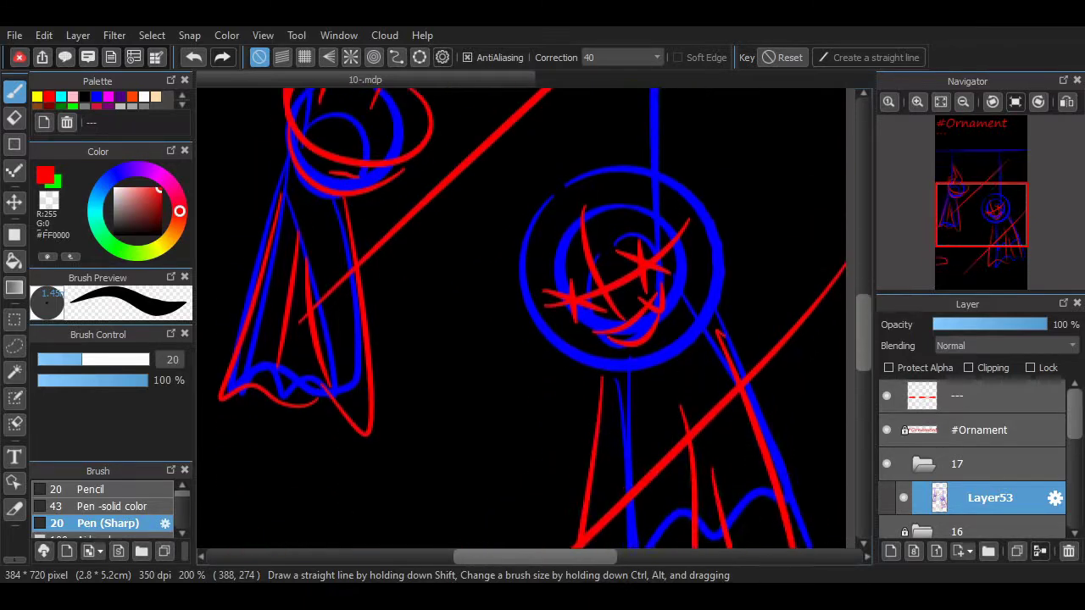
pyautogui.scroll(6, 521, 314)
pyautogui.scroll(-4, 521, 314)
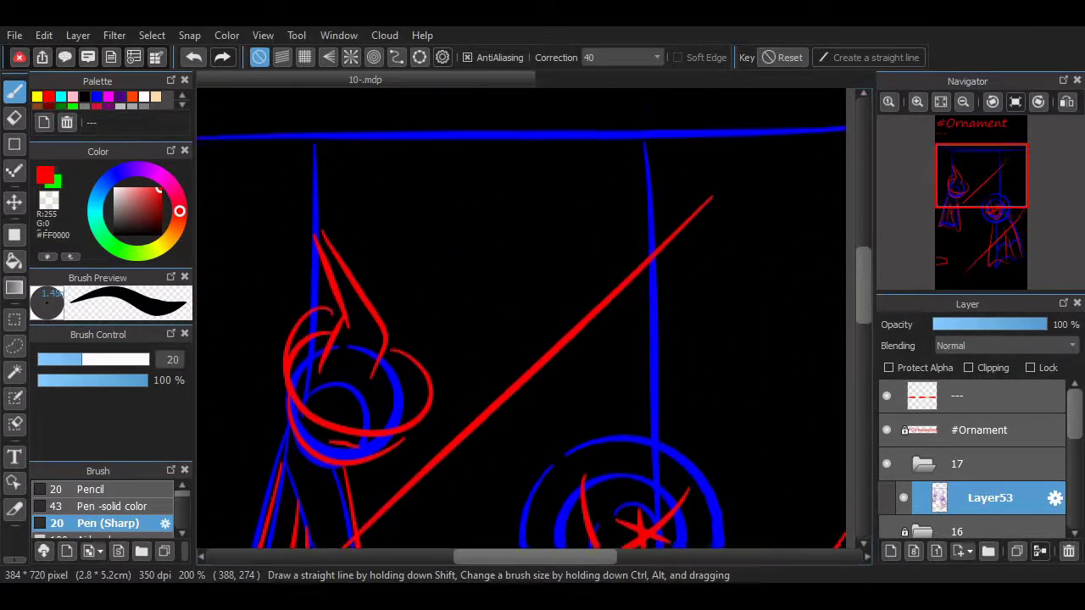
pyautogui.scroll(-3, 799, 416)
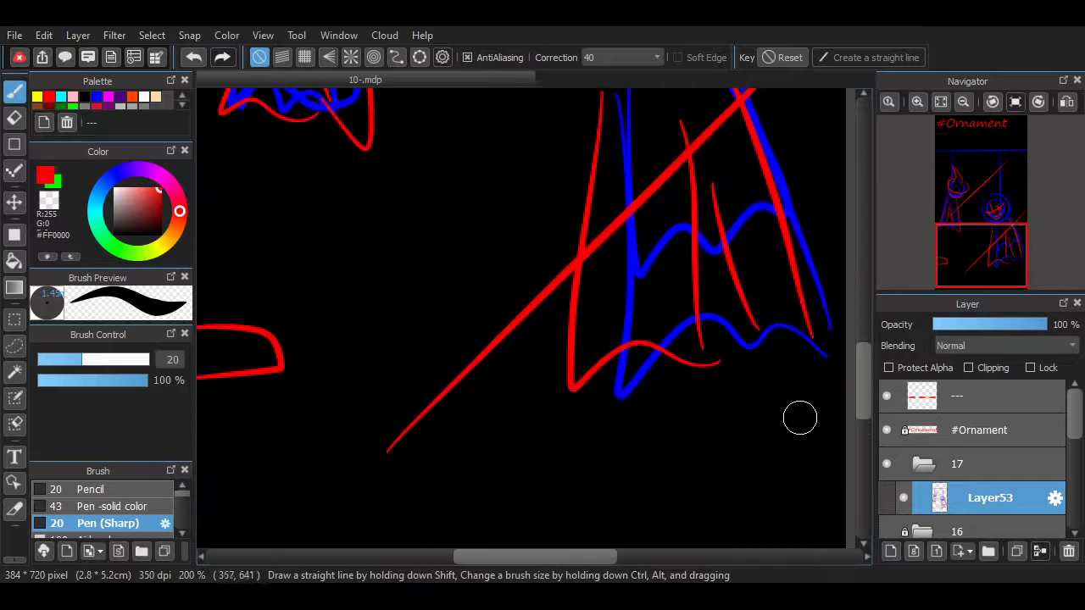
pyautogui.click(963, 102)
pyautogui.click(963, 101)
pyautogui.click(962, 102)
pyautogui.moveTo(862, 349); pyautogui.dragTo(863, 332)
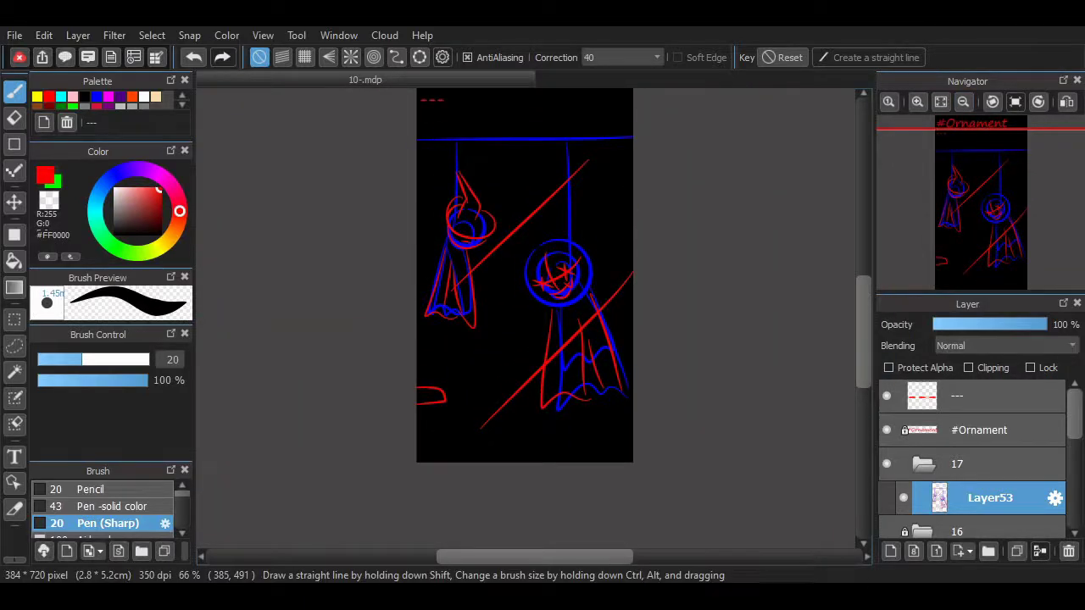
pyautogui.moveTo(862, 331); pyautogui.dragTo(863, 317)
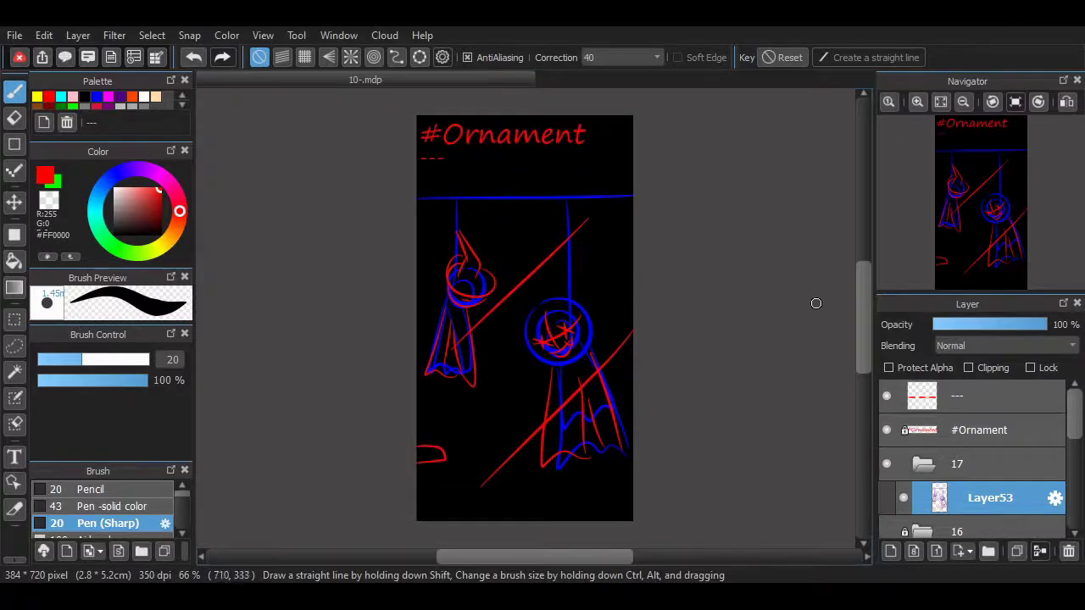
# Draw a red hook with a short string below the blue horizontal bar above each of the two figures.
pyautogui.scroll(4, 624, 189)
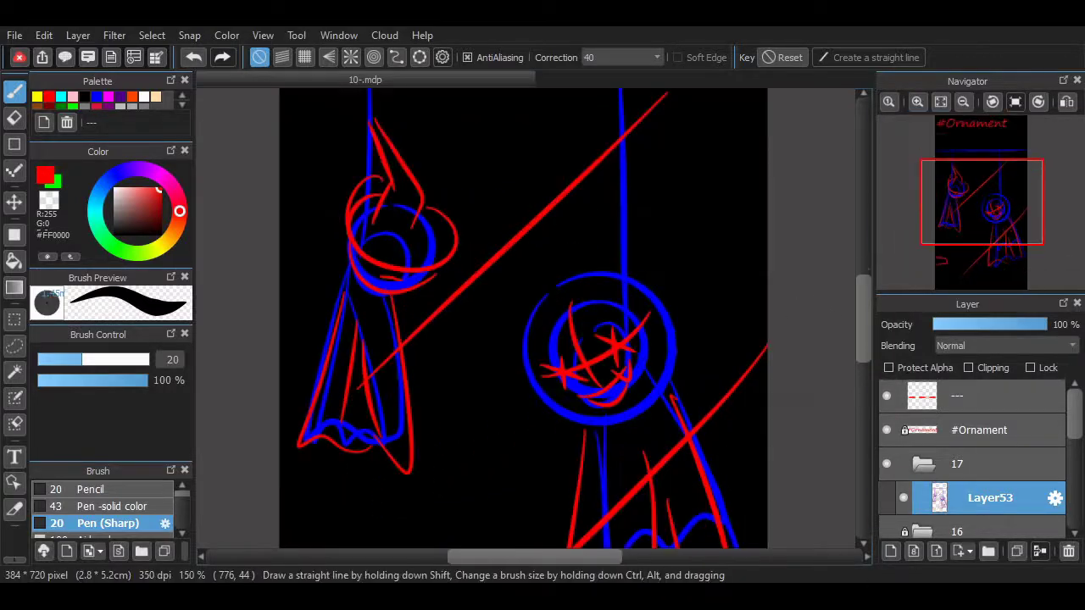
pyautogui.moveTo(619, 197)
pyautogui.mouseDown()
pyautogui.moveTo(632, 260)
pyautogui.moveTo(622, 287)
pyautogui.moveTo(617, 245)
pyautogui.moveTo(616, 391)
pyautogui.mouseUp()
pyautogui.hotkey('ctrl', 'z')
pyautogui.moveTo(624, 257)
pyautogui.mouseDown()
pyautogui.moveTo(617, 286)
pyautogui.moveTo(624, 339)
pyautogui.mouseUp()
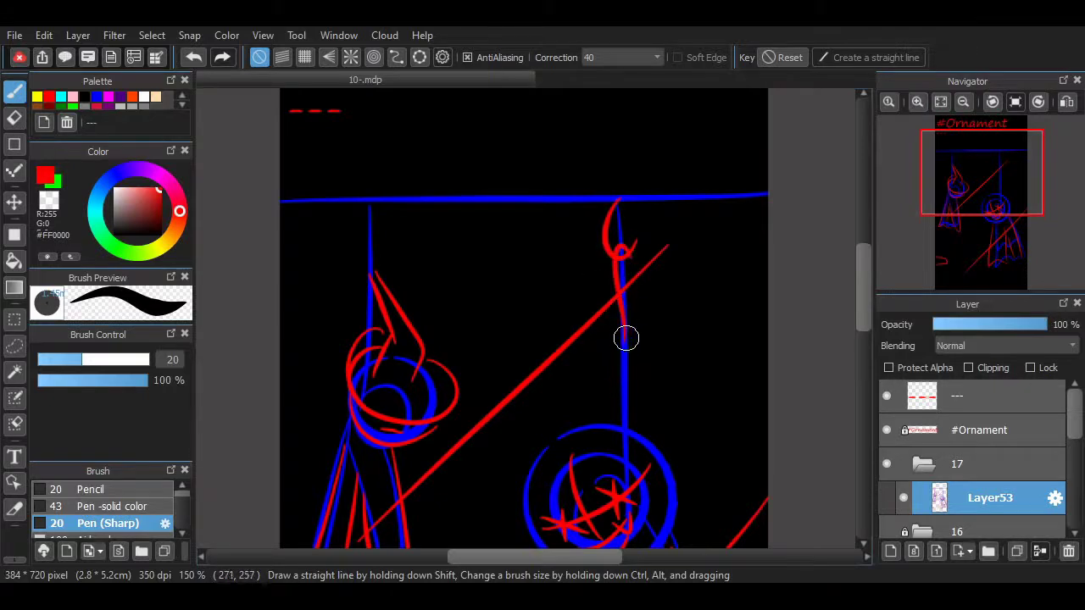
pyautogui.hotkey('ctrl', 'z')
pyautogui.moveTo(365, 204)
pyautogui.mouseDown()
pyautogui.moveTo(388, 228)
pyautogui.moveTo(379, 222)
pyautogui.moveTo(378, 241)
pyautogui.moveTo(375, 225)
pyautogui.moveTo(370, 263)
pyautogui.mouseUp()
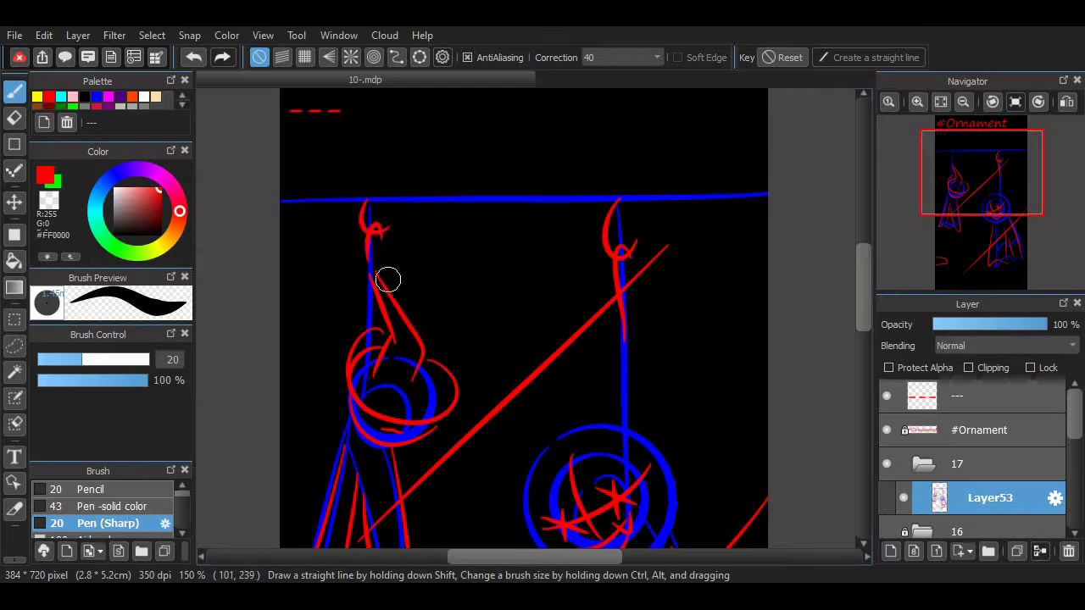
pyautogui.scroll(2, 848, 299)
pyautogui.scroll(-7, 848, 300)
pyautogui.scroll(7, 848, 299)
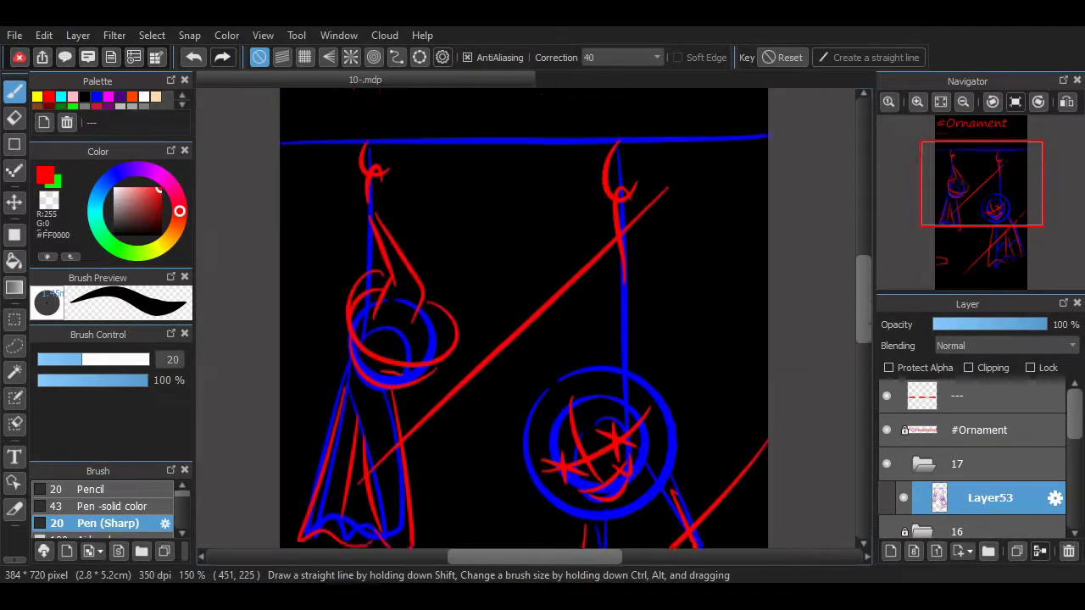
pyautogui.scroll(1, 848, 299)
pyautogui.scroll(-9, 848, 299)
pyautogui.scroll(7, 849, 299)
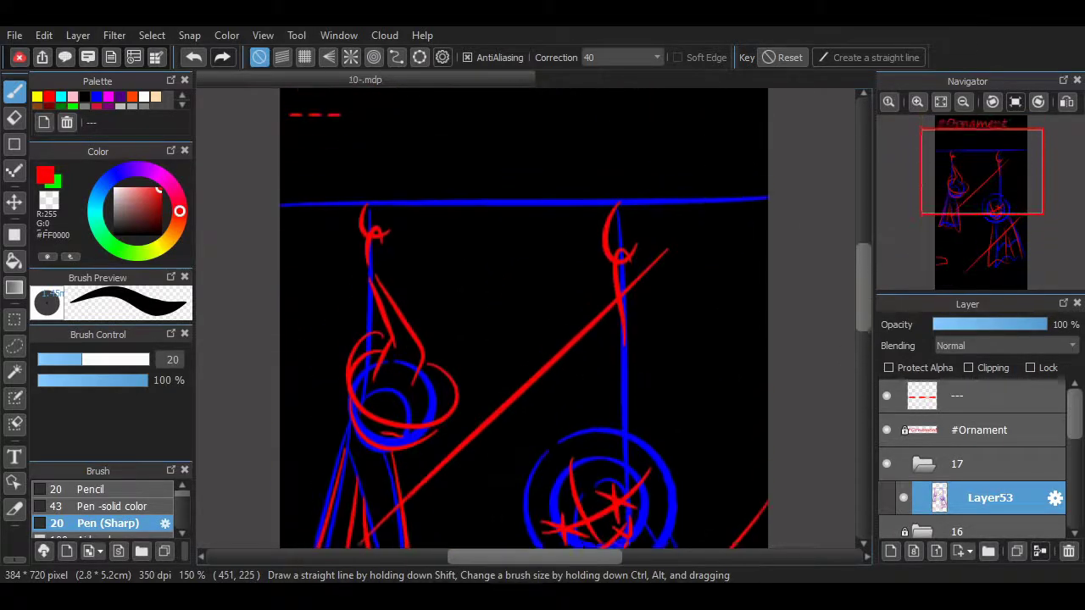
pyautogui.click(981, 430)
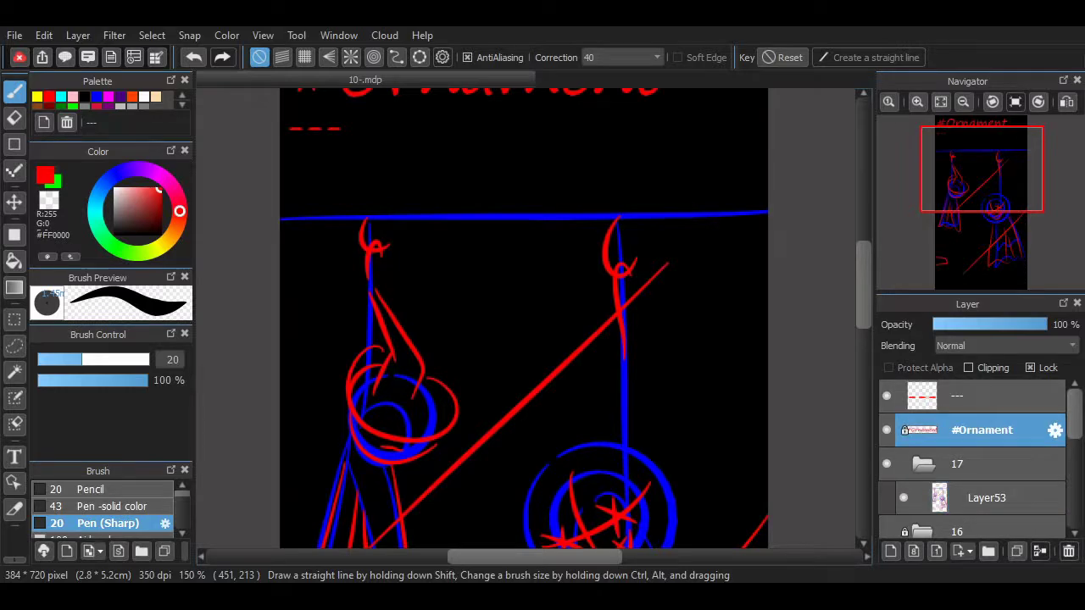
pyautogui.click(838, 461)
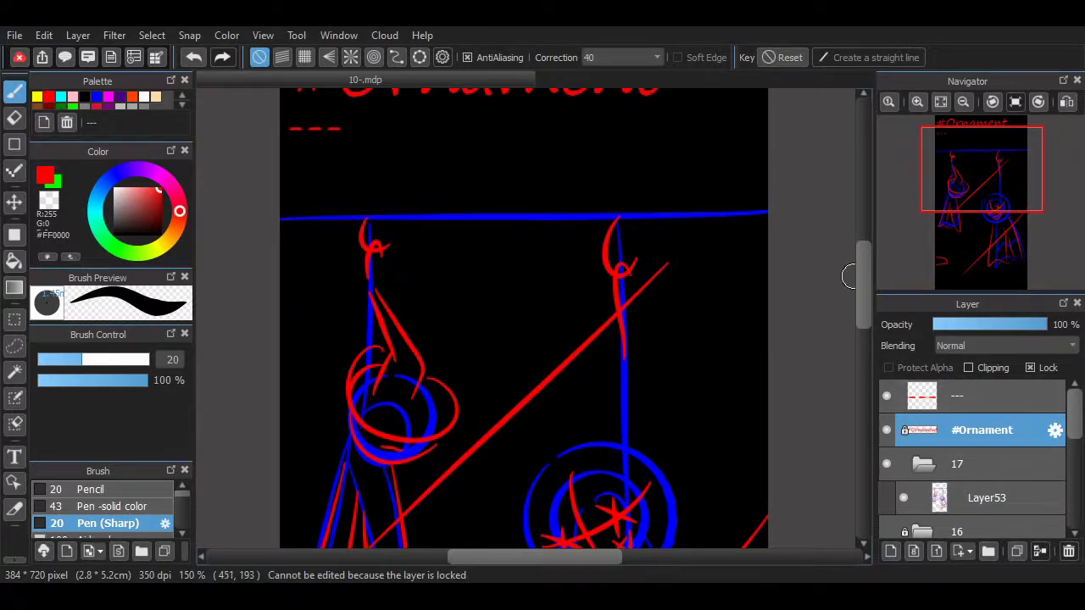
pyautogui.scroll(-9, 848, 275)
pyautogui.scroll(4, 843, 314)
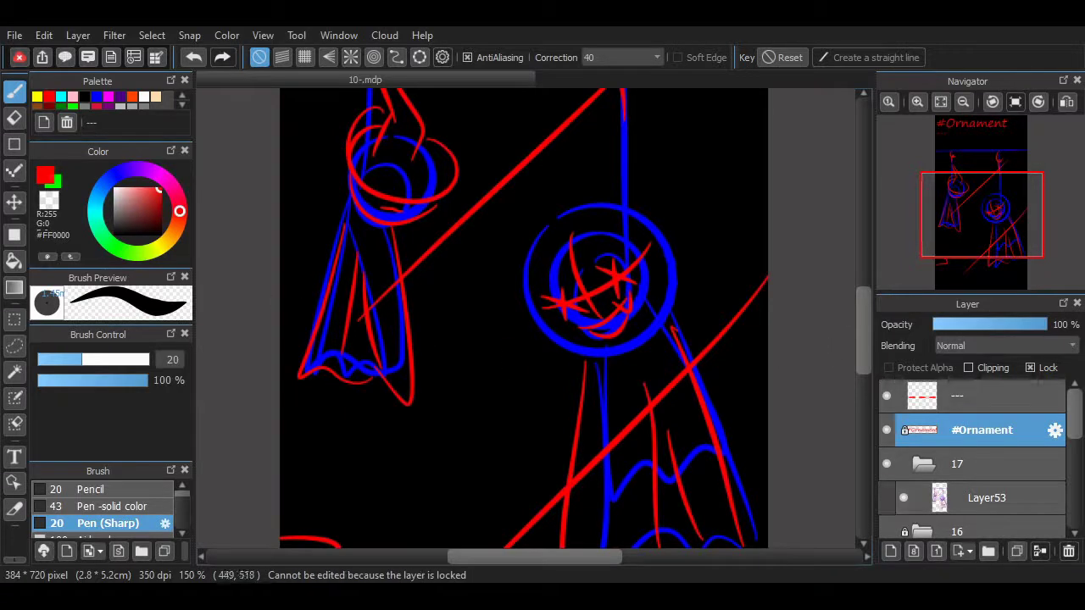
pyautogui.click(983, 498)
pyautogui.moveTo(515, 456); pyautogui.dragTo(546, 417)
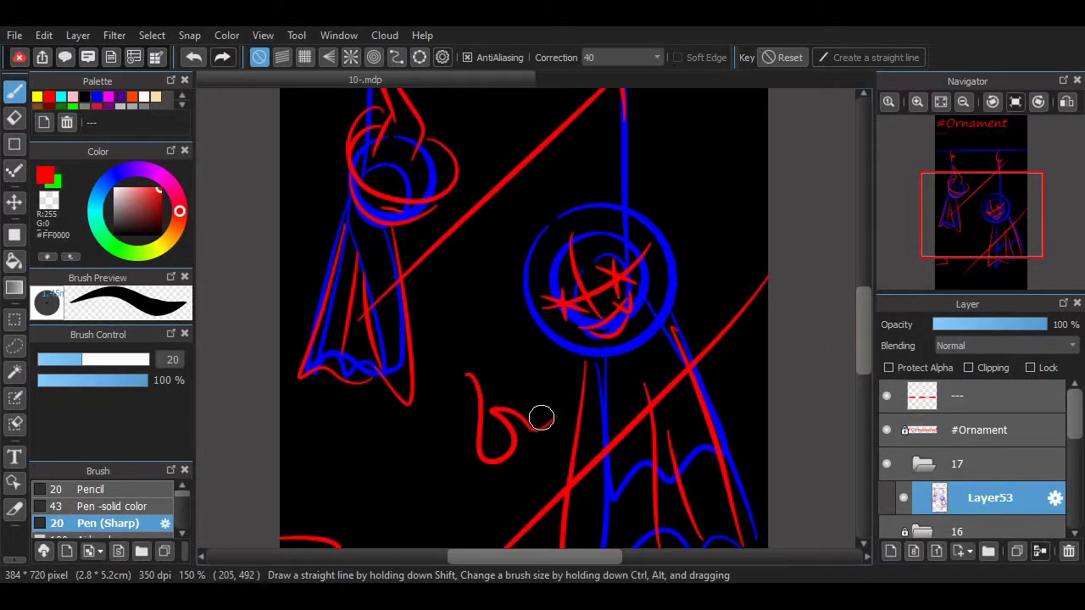
pyautogui.hotkey('ctrl', 'z')
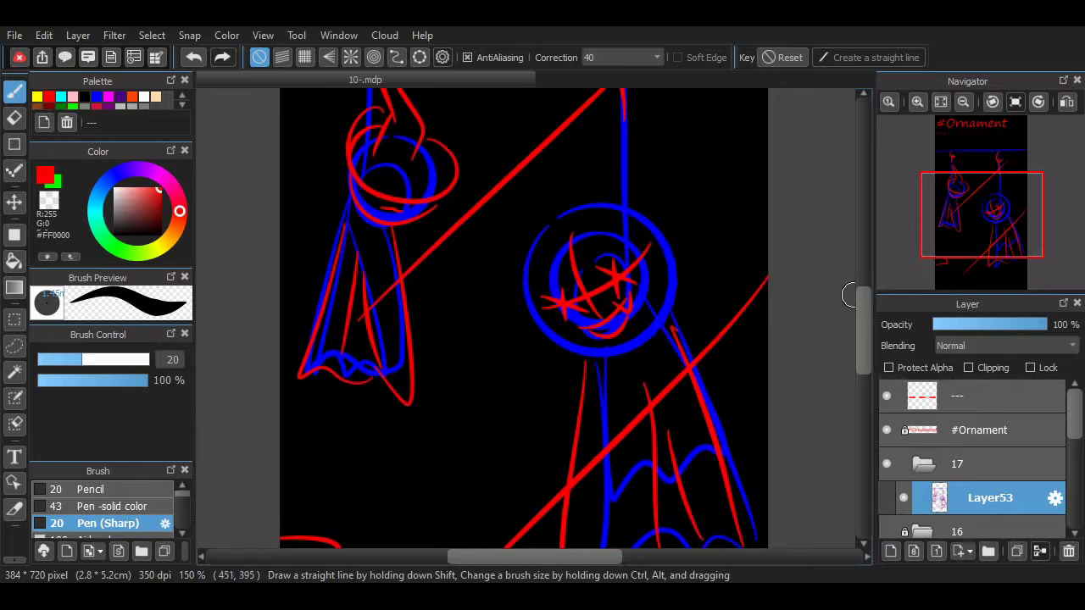
# Draw a small red loop with an inner curve beside the right figure's head and another beside the left figure's head.
pyautogui.scroll(3, 848, 295)
pyautogui.scroll(-3, 848, 294)
pyautogui.scroll(5, 850, 309)
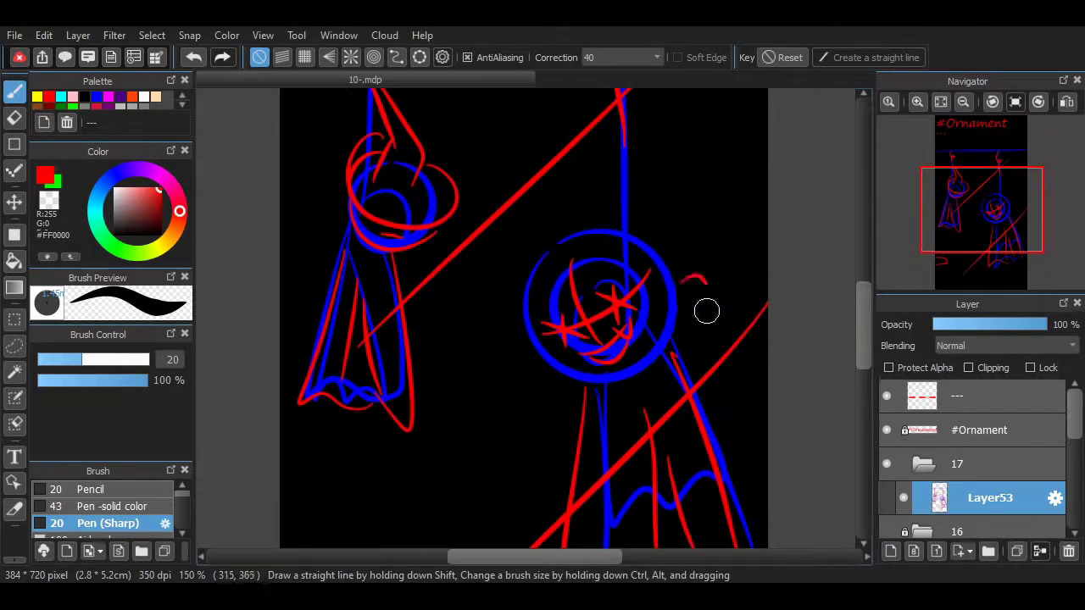
pyautogui.moveTo(706, 311); pyautogui.dragTo(671, 346)
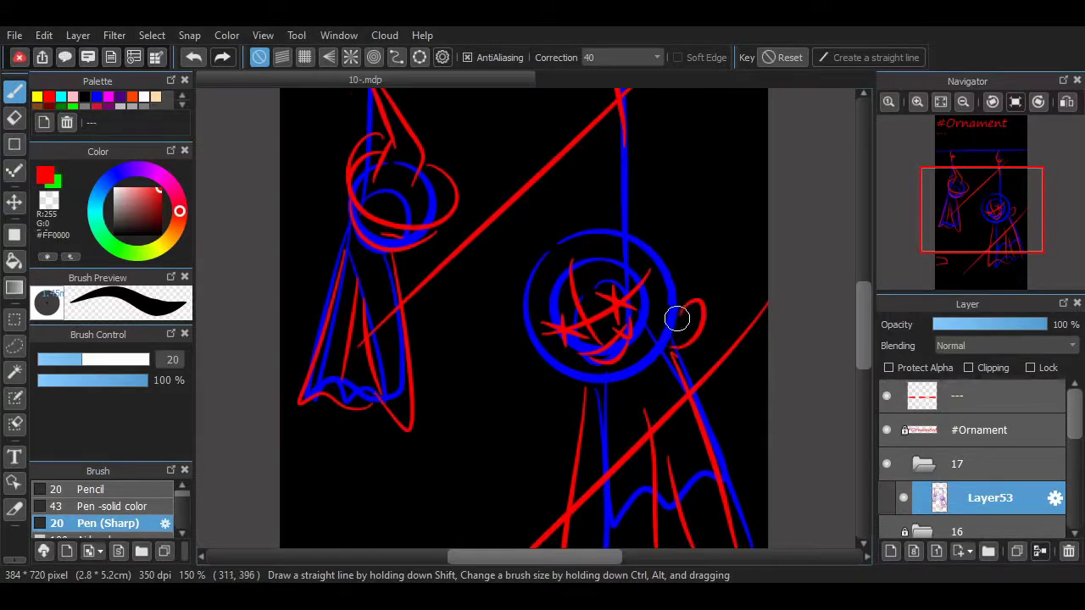
pyautogui.moveTo(678, 318); pyautogui.dragTo(773, 309)
pyautogui.scroll(5, 848, 317)
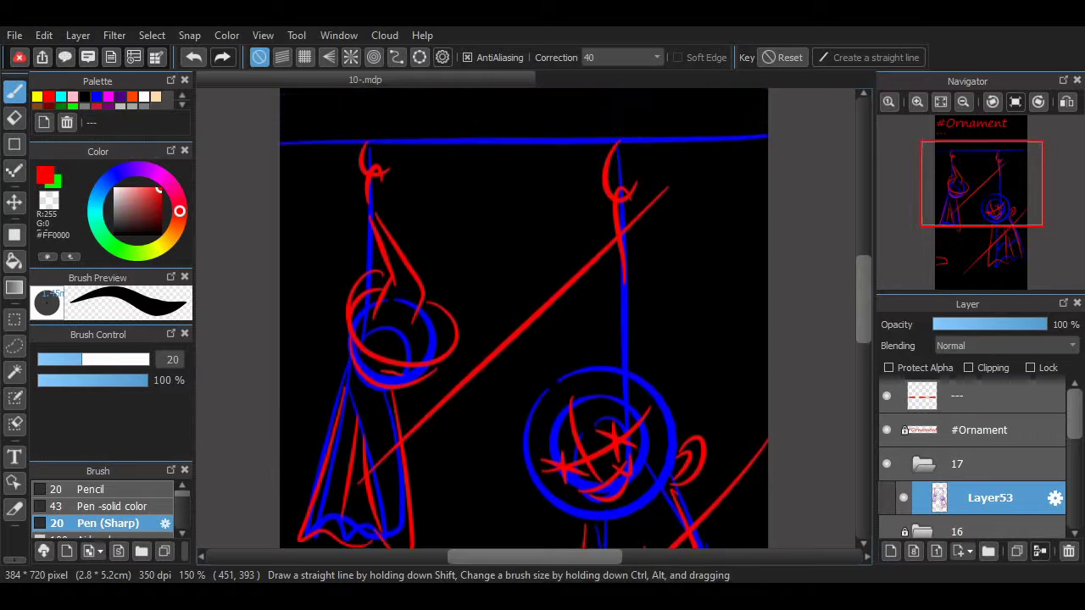
pyautogui.moveTo(344, 336)
pyautogui.mouseDown()
pyautogui.moveTo(351, 359)
pyautogui.moveTo(331, 365)
pyautogui.moveTo(339, 343)
pyautogui.moveTo(344, 368)
pyautogui.mouseUp()
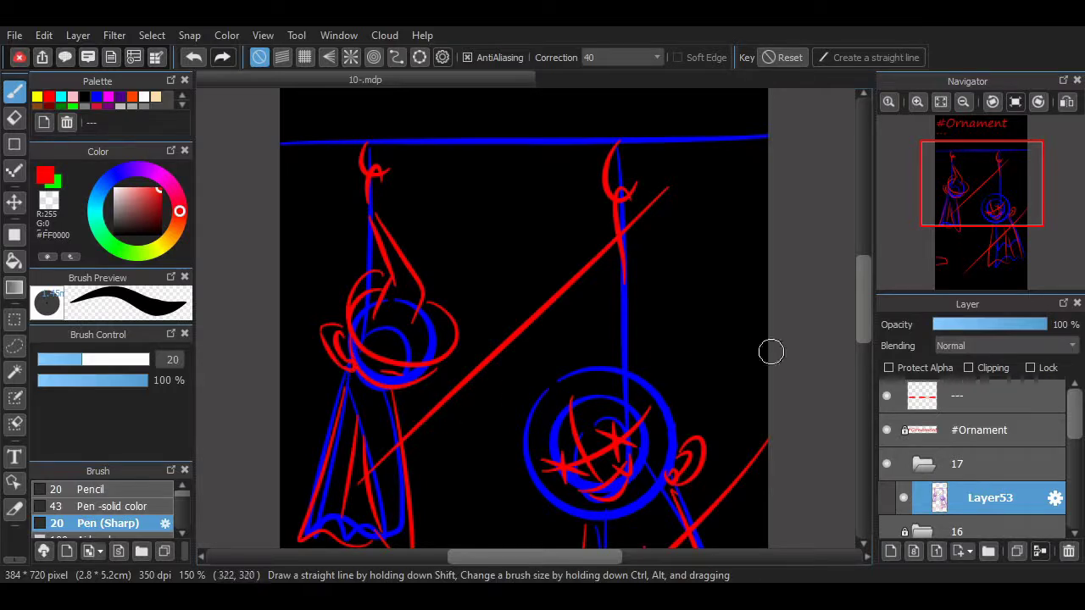
# Draw an inner red outline inside the partial shape at the canvas's lower left edge.
pyautogui.moveTo(863, 294); pyautogui.dragTo(863, 330)
pyautogui.scroll(-5, 849, 293)
pyautogui.scroll(4, 848, 293)
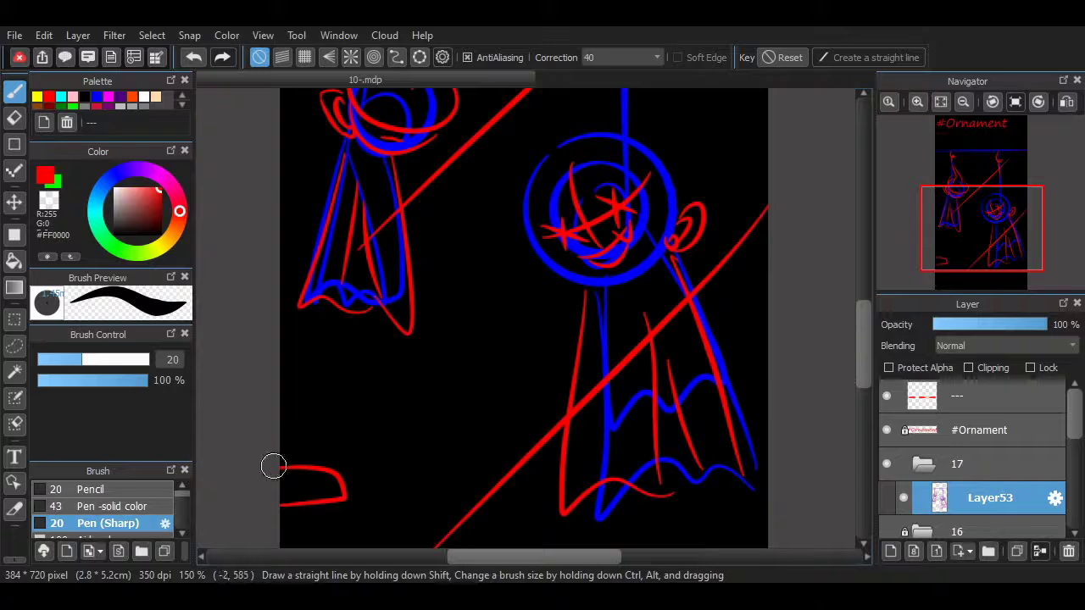
pyautogui.moveTo(312, 501)
pyautogui.mouseDown()
pyautogui.moveTo(284, 517)
pyautogui.moveTo(355, 479)
pyautogui.moveTo(278, 501)
pyautogui.moveTo(359, 481)
pyautogui.moveTo(294, 470)
pyautogui.moveTo(288, 490)
pyautogui.moveTo(271, 473)
pyautogui.moveTo(364, 476)
pyautogui.moveTo(276, 487)
pyautogui.mouseUp()
pyautogui.hotkey('ctrl', 'z')
pyautogui.hotkey('ctrl', 'z')
pyautogui.hotkey('ctrl', 'z')
pyautogui.hotkey('ctrl', 'z')
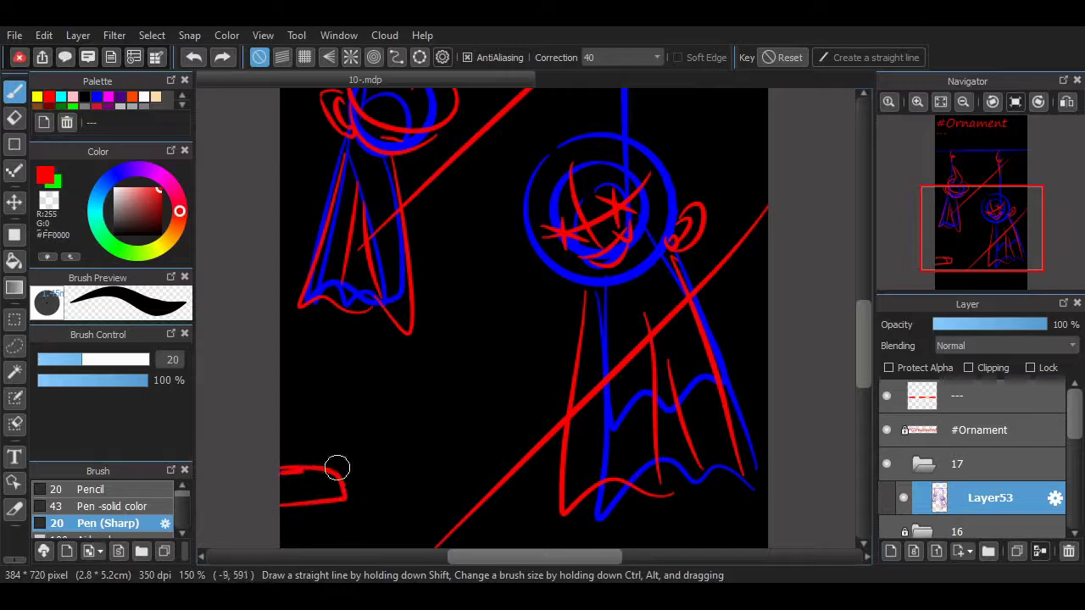
pyautogui.moveTo(336, 467); pyautogui.dragTo(271, 497)
# Replace the dashes in the text layer below the #Ornament title with "Rain".
pyautogui.moveTo(862, 365)
pyautogui.mouseDown()
pyautogui.moveTo(862, 293)
pyautogui.moveTo(861, 366)
pyautogui.mouseUp()
pyautogui.scroll(3, 523, 318)
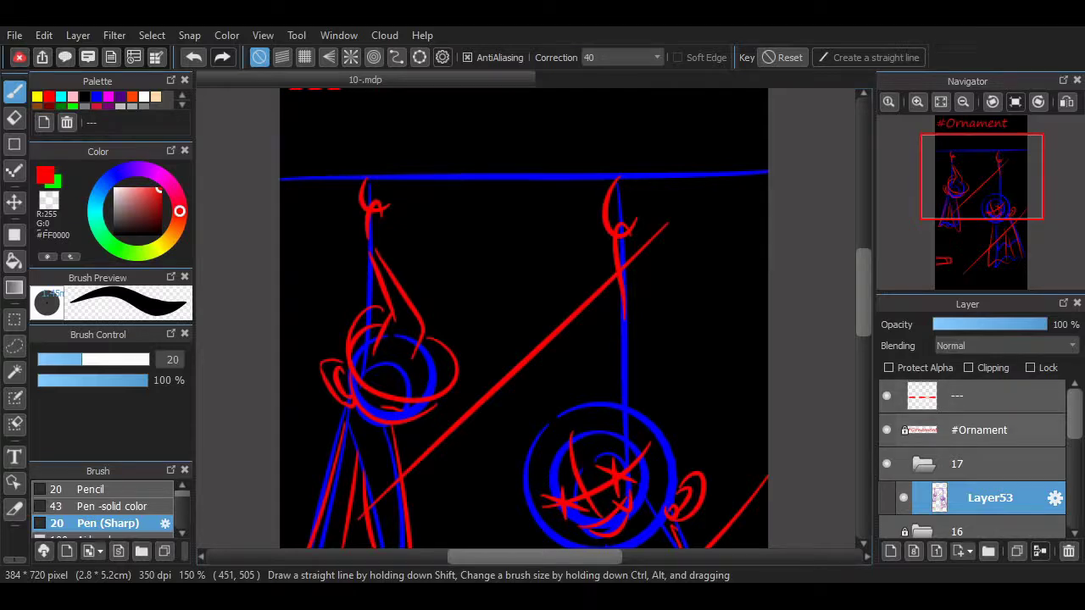
pyautogui.click(978, 431)
pyautogui.click(966, 396)
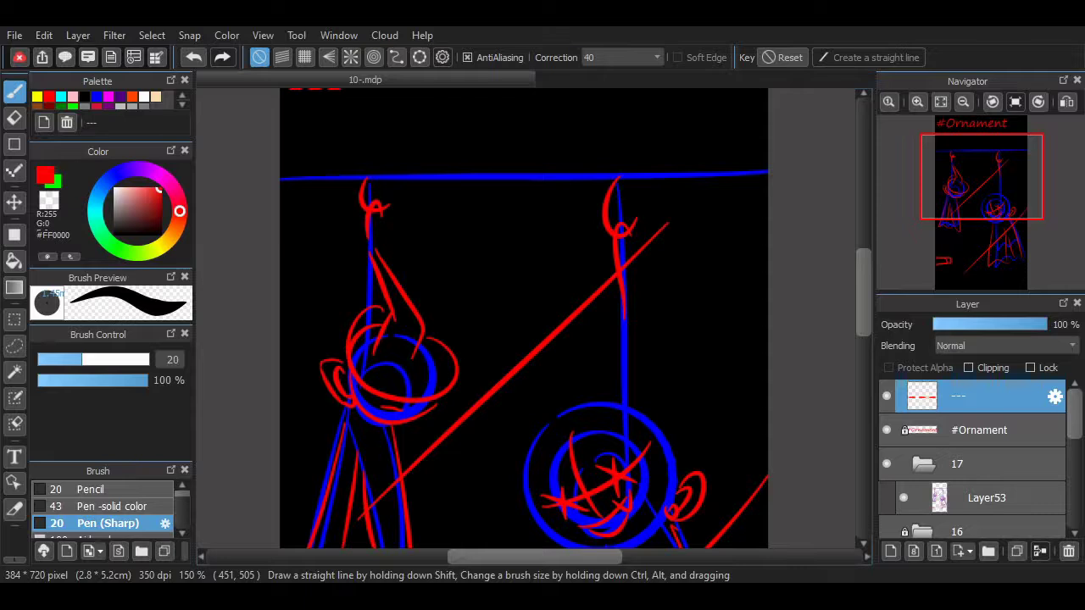
pyautogui.write('Rain')
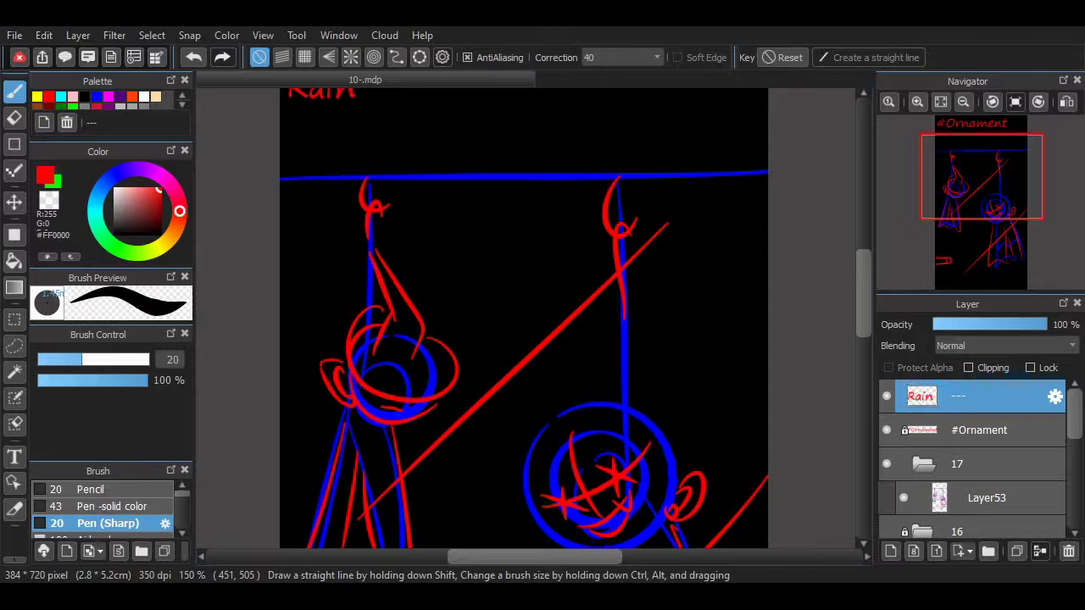
# Complete the caption below the #Ornament title as "Rain go away".
pyautogui.hotkey('ctrl', 'y')
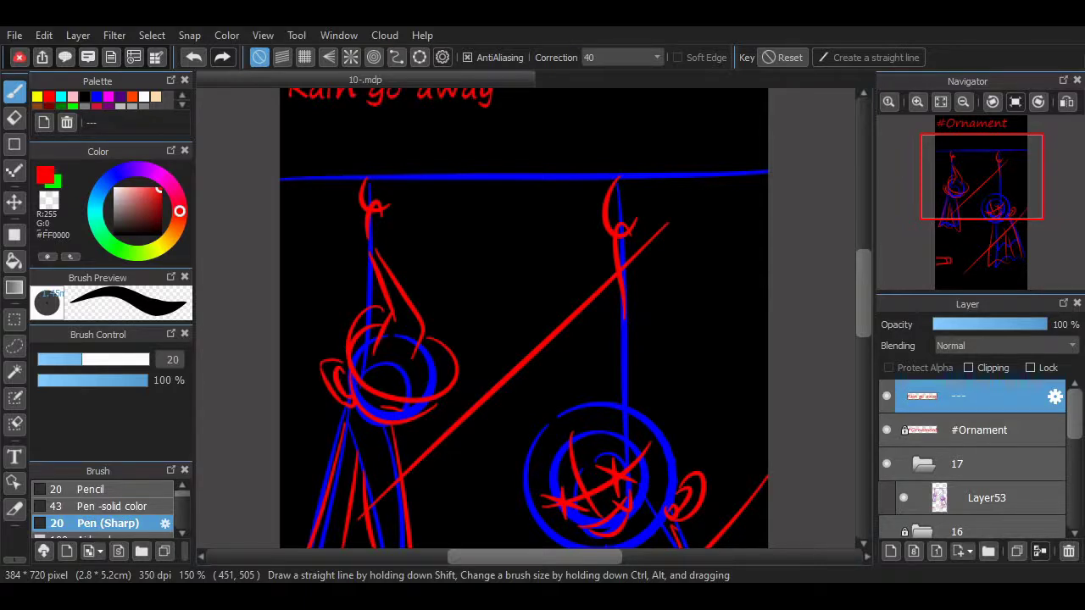
pyautogui.scroll(3, 848, 293)
pyautogui.scroll(-6, 830, 305)
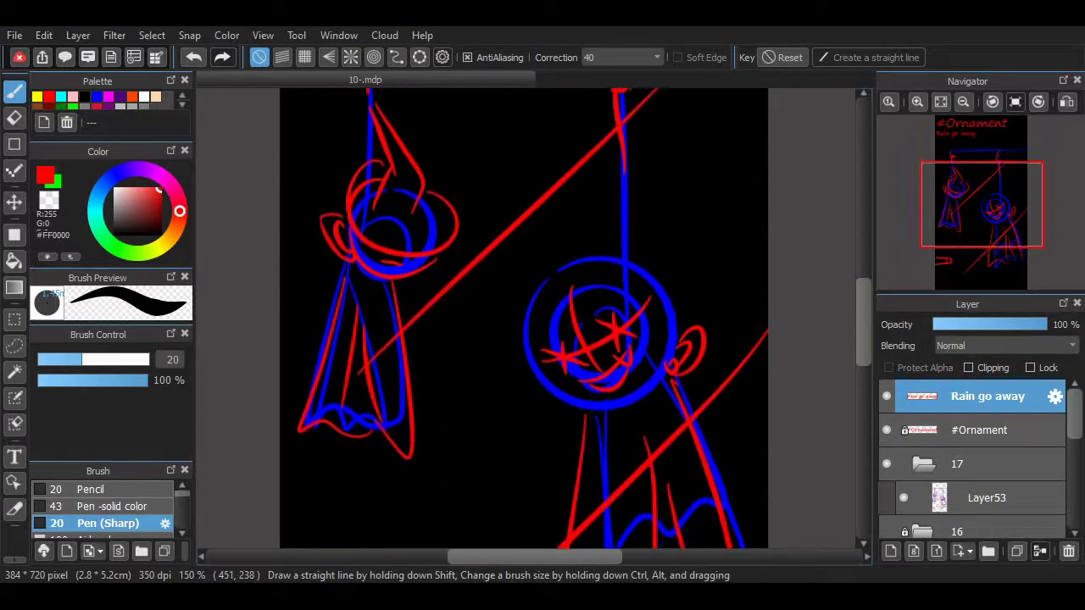
pyautogui.scroll(2, 805, 322)
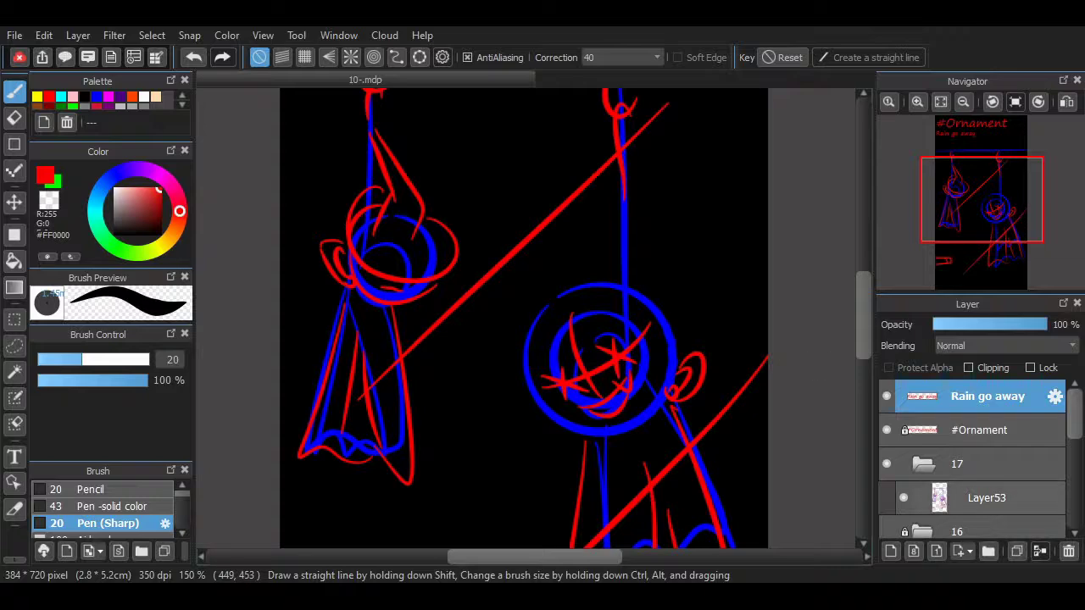
# Make the sketch layer Layer53 in folder 17 the active layer.
pyautogui.click(987, 498)
pyautogui.click(903, 498)
pyautogui.click(904, 498)
pyautogui.moveTo(862, 327); pyautogui.dragTo(862, 358)
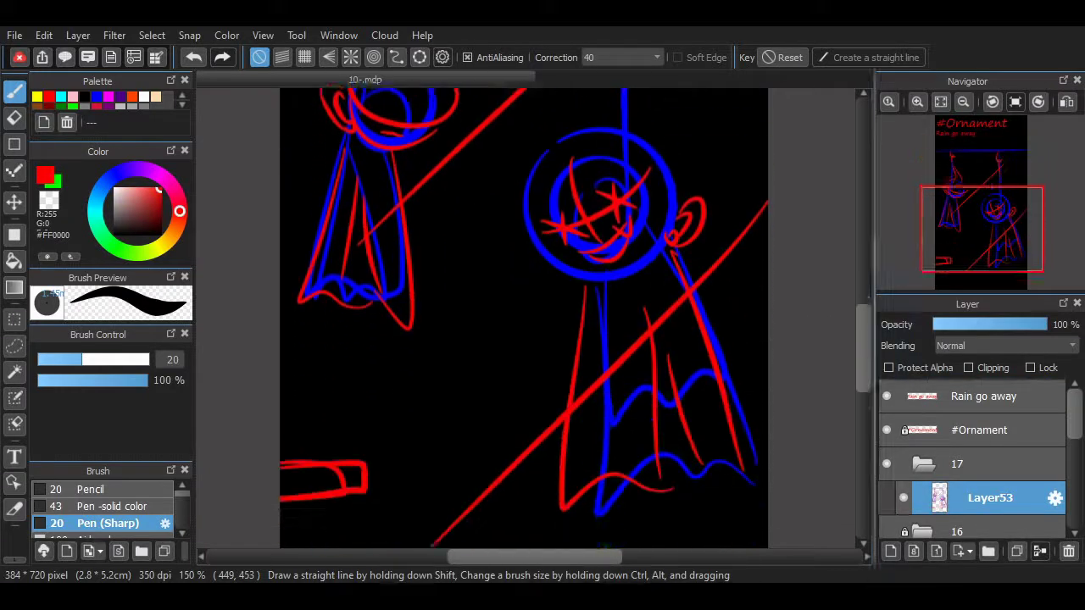
pyautogui.scroll(6, 523, 318)
pyautogui.moveTo(502, 261); pyautogui.dragTo(549, 302)
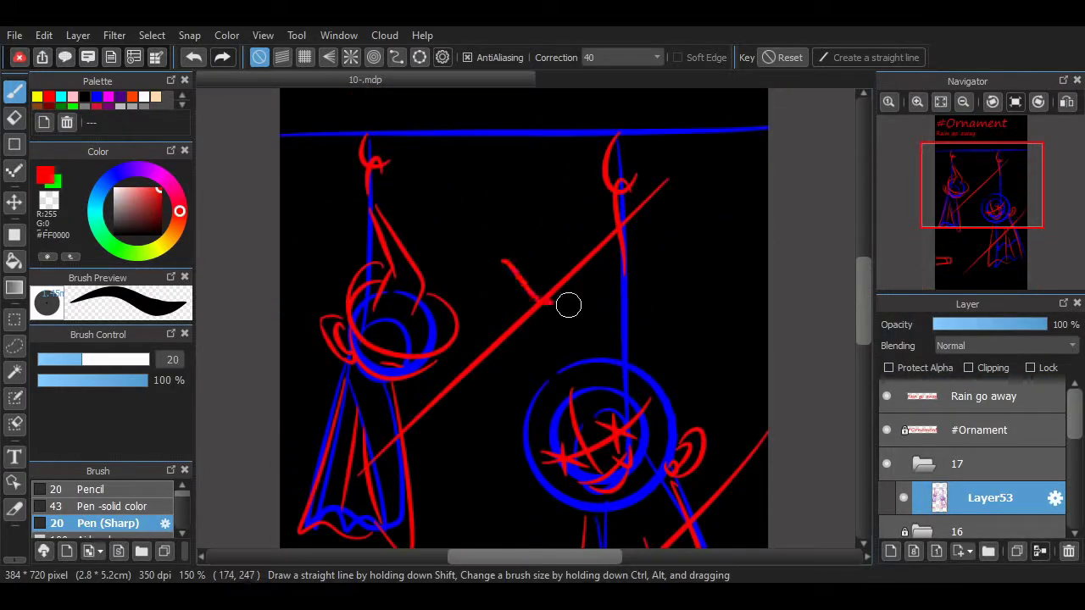
pyautogui.hotkey('ctrl', 'z')
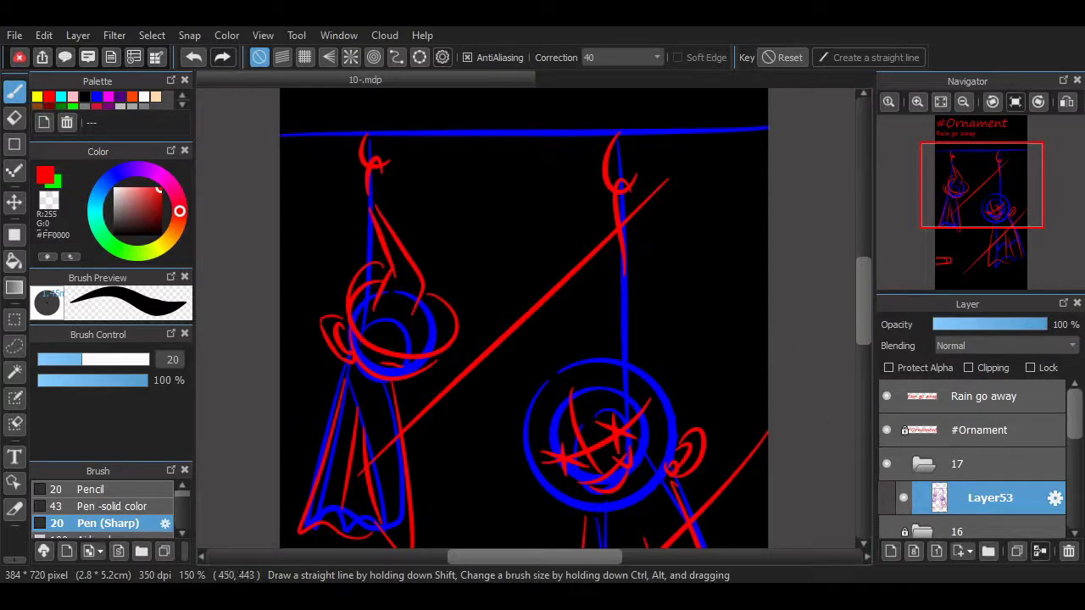
# Add a new layer above Layer53, lock Layer53 and lower its opacity, and make the new layer active.
pyautogui.click(891, 551)
pyautogui.click(988, 530)
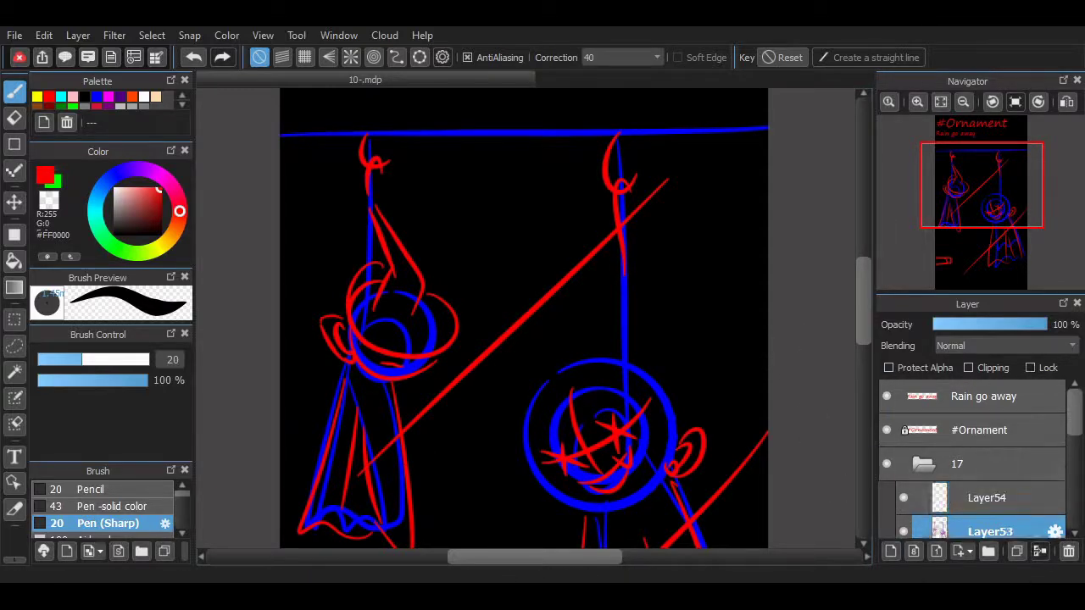
pyautogui.click(1030, 367)
pyautogui.click(988, 498)
pyautogui.click(988, 530)
pyautogui.click(996, 325)
pyautogui.click(988, 499)
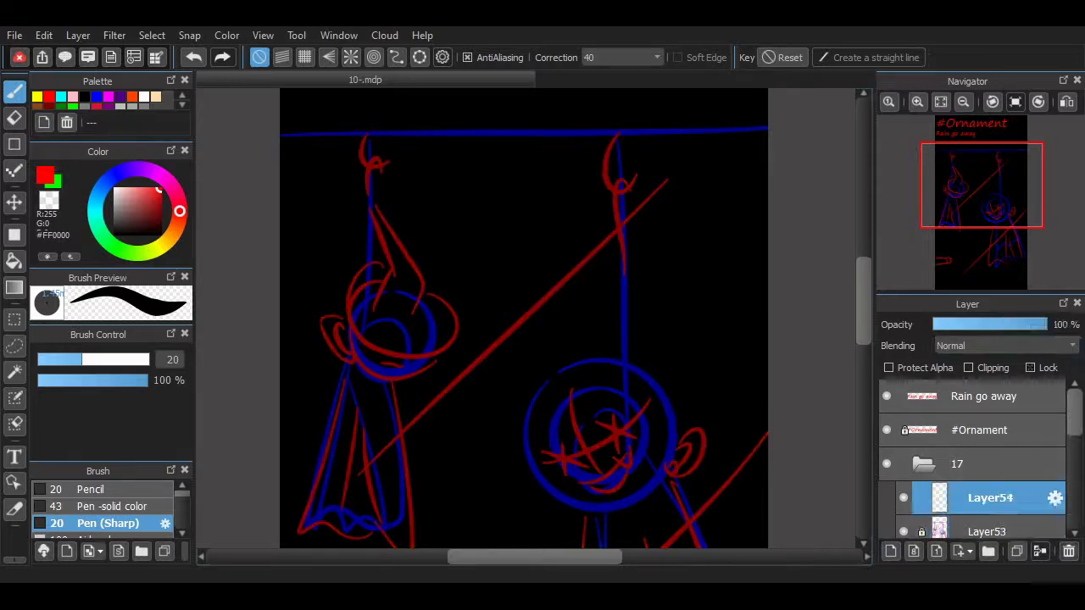
# Set the pen colour to white and try out freehand strokes between the two figures, undoing each one.
pyautogui.click(144, 96)
pyautogui.moveTo(438, 237); pyautogui.dragTo(607, 260)
pyautogui.hotkey('ctrl', 'z')
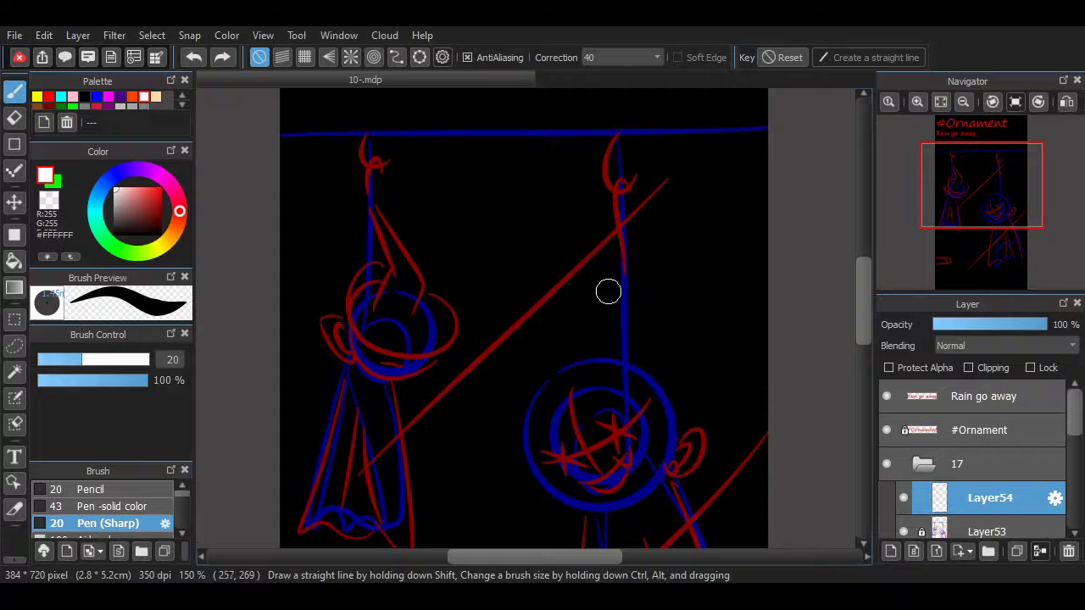
pyautogui.moveTo(602, 399); pyautogui.dragTo(603, 395)
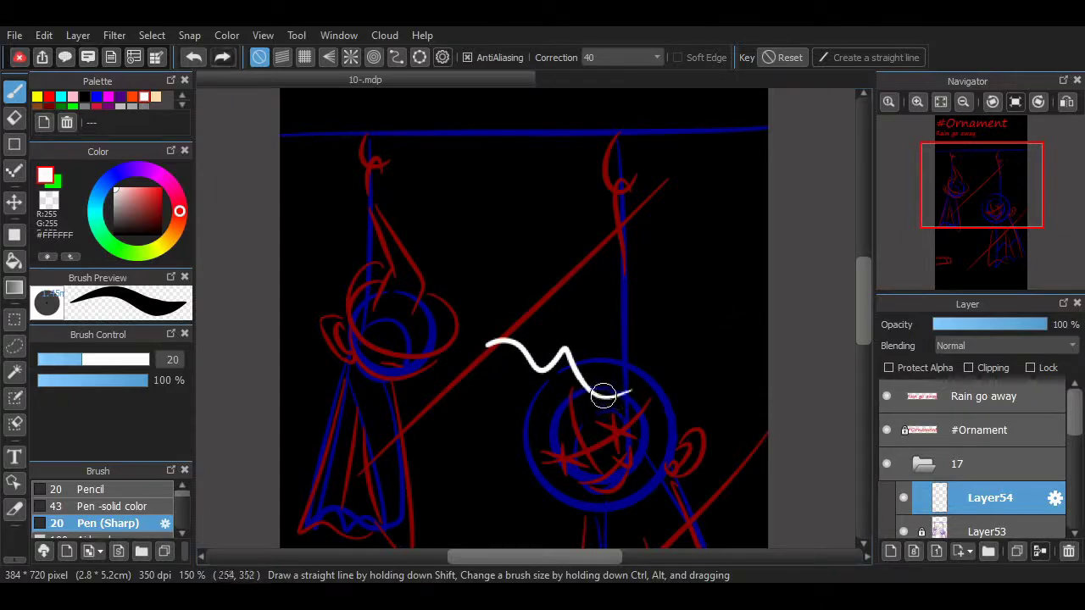
pyautogui.hotkey('ctrl', 'z')
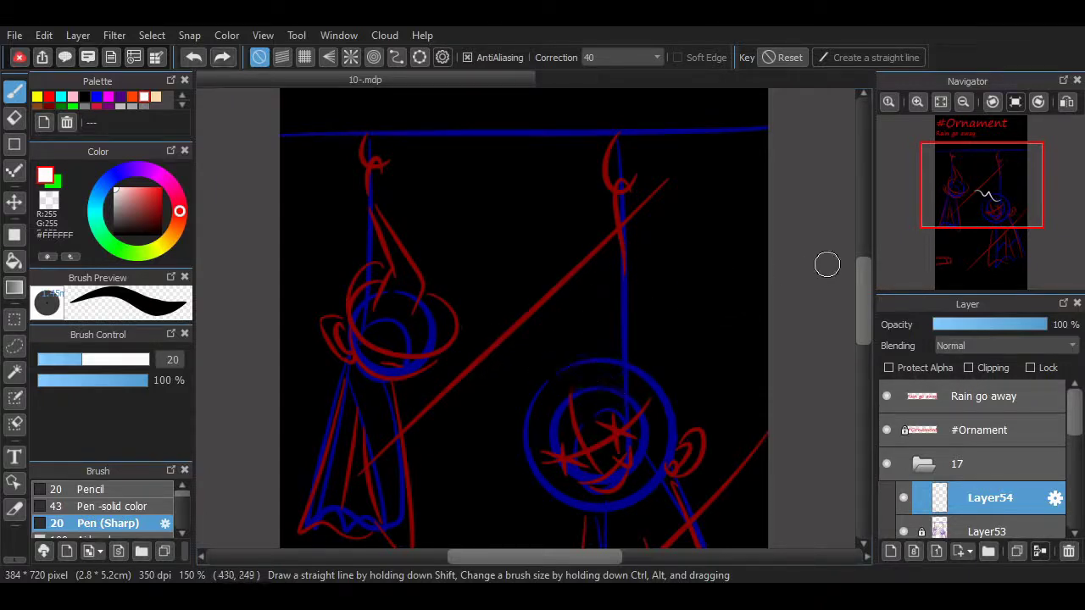
# Draw a straight white line over the blue horizontal bar below the caption with grid snapping, and turn the snapping off.
pyautogui.scroll(-1, 826, 265)
pyautogui.scroll(3, 509, 254)
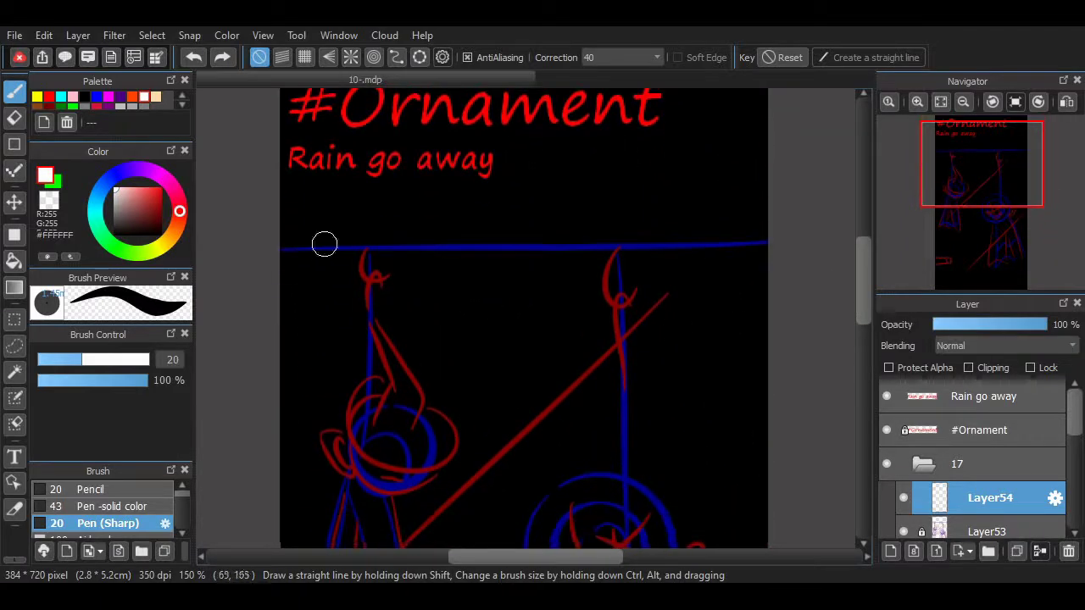
pyautogui.click(304, 57)
pyautogui.moveTo(273, 242)
pyautogui.mouseDown()
pyautogui.moveTo(769, 235)
pyautogui.moveTo(613, 249)
pyautogui.moveTo(275, 246)
pyautogui.mouseUp()
pyautogui.hotkey('ctrl', 'z')
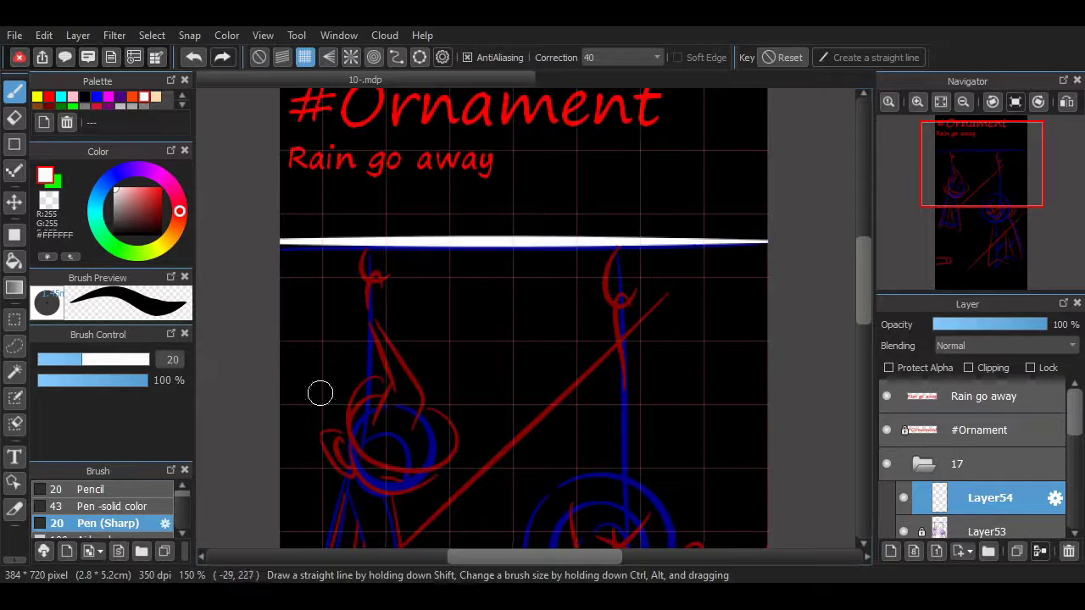
pyautogui.click(259, 56)
# Outline the partial shape at the canvas's lower left edge in white.
pyautogui.scroll(-3, 822, 291)
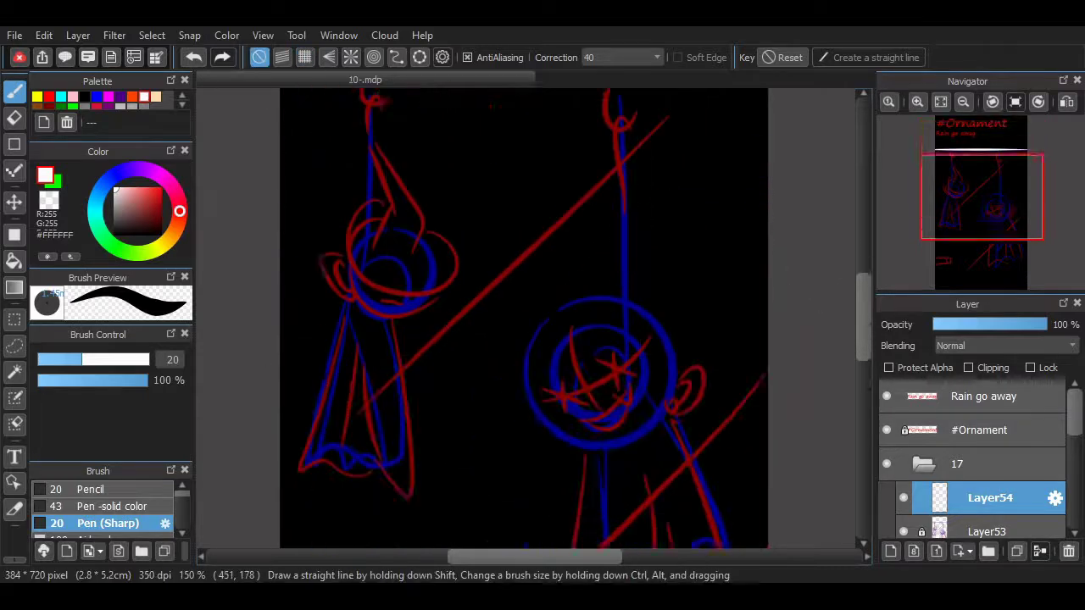
pyautogui.scroll(-3, 780, 303)
pyautogui.moveTo(268, 316)
pyautogui.mouseDown()
pyautogui.moveTo(337, 321)
pyautogui.moveTo(366, 346)
pyautogui.moveTo(339, 341)
pyautogui.mouseUp()
pyautogui.moveTo(269, 317)
pyautogui.mouseDown()
pyautogui.moveTo(291, 346)
pyautogui.moveTo(375, 344)
pyautogui.moveTo(281, 354)
pyautogui.mouseUp()
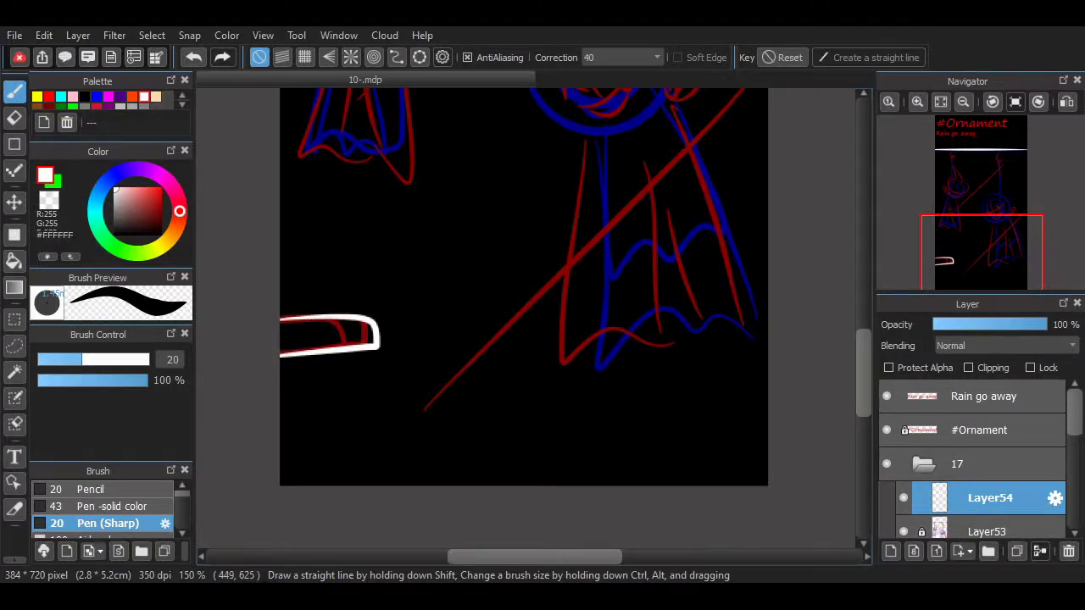
# Ink the bent, pointed crown of the left figure's hat in white over the red sketch.
pyautogui.scroll(10, 523, 317)
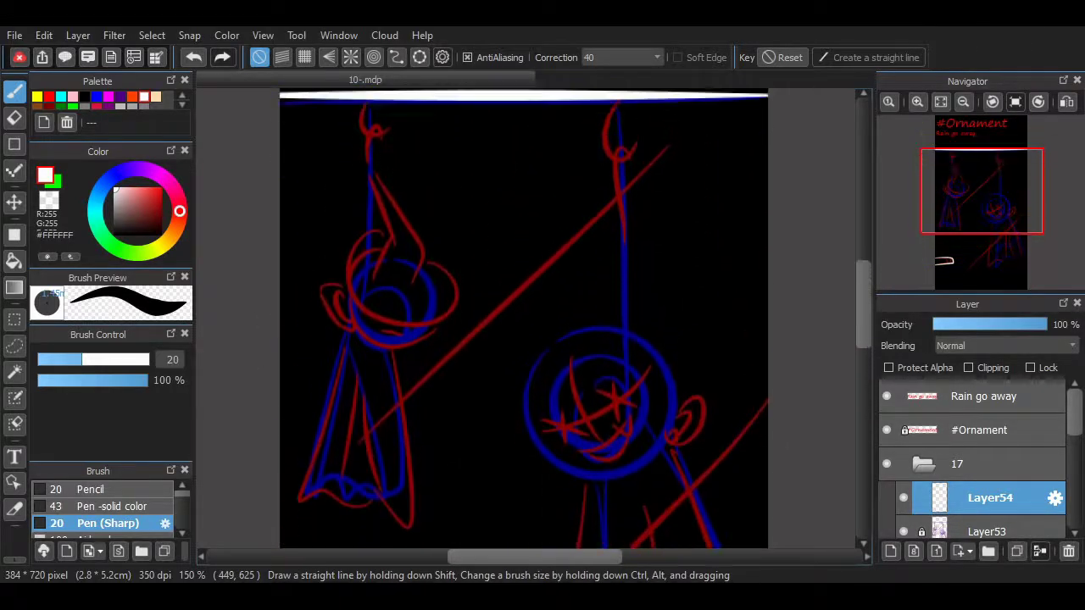
pyautogui.scroll(1, 523, 461)
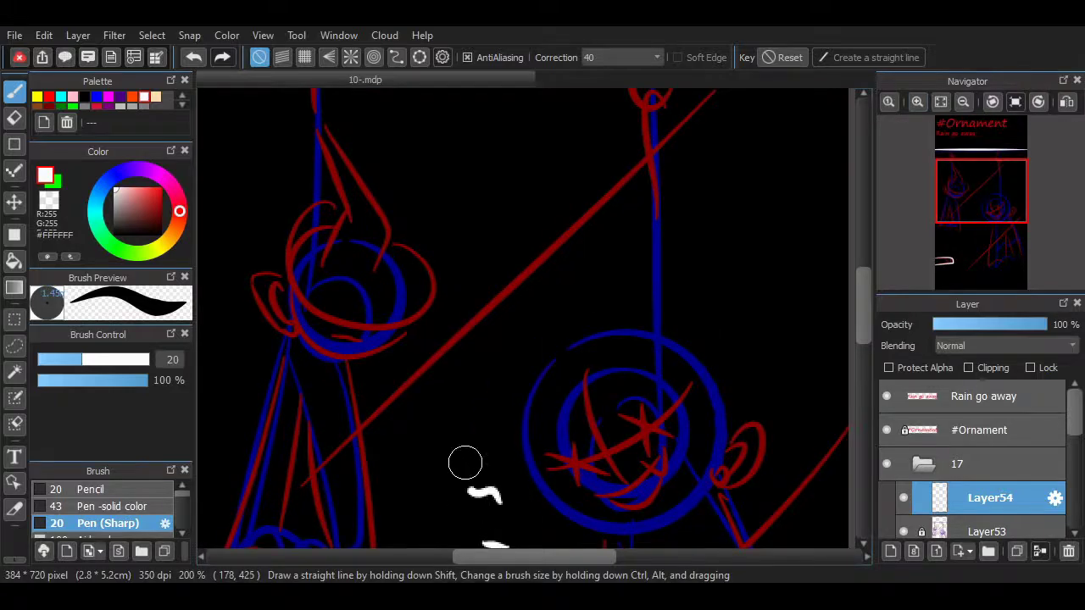
pyautogui.hscroll(-2, 503, 520)
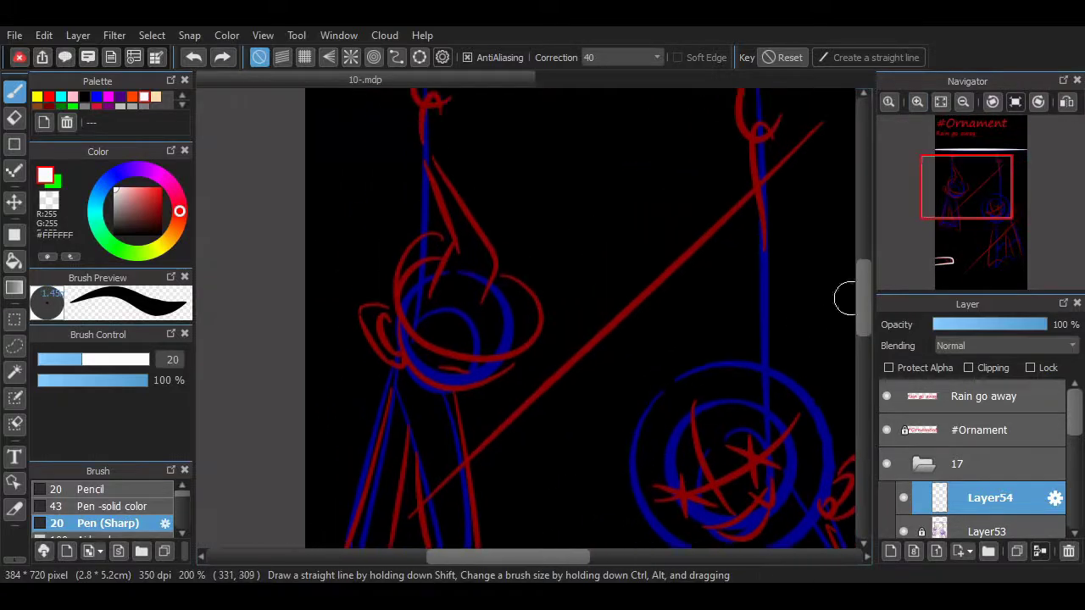
pyautogui.scroll(1, 527, 199)
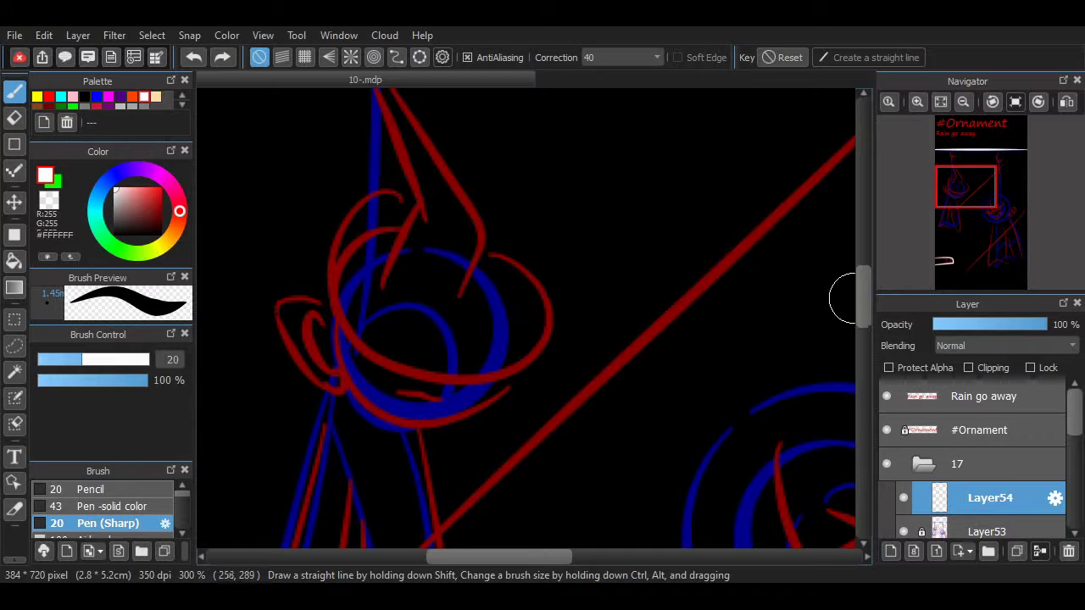
pyautogui.scroll(1, 853, 291)
pyautogui.moveTo(423, 294)
pyautogui.mouseDown()
pyautogui.moveTo(487, 272)
pyautogui.moveTo(474, 363)
pyautogui.mouseUp()
pyautogui.moveTo(420, 271)
pyautogui.mouseDown()
pyautogui.moveTo(394, 286)
pyautogui.moveTo(395, 322)
pyautogui.mouseUp()
# Ink the left figure's rounded hat brim in white and add a short curve at the base of the crown.
pyautogui.moveTo(394, 282)
pyautogui.mouseDown()
pyautogui.moveTo(336, 325)
pyautogui.moveTo(337, 346)
pyautogui.mouseUp()
pyautogui.hotkey('ctrl', 'z')
pyautogui.moveTo(388, 279)
pyautogui.mouseDown()
pyautogui.moveTo(338, 351)
pyautogui.moveTo(511, 416)
pyautogui.mouseUp()
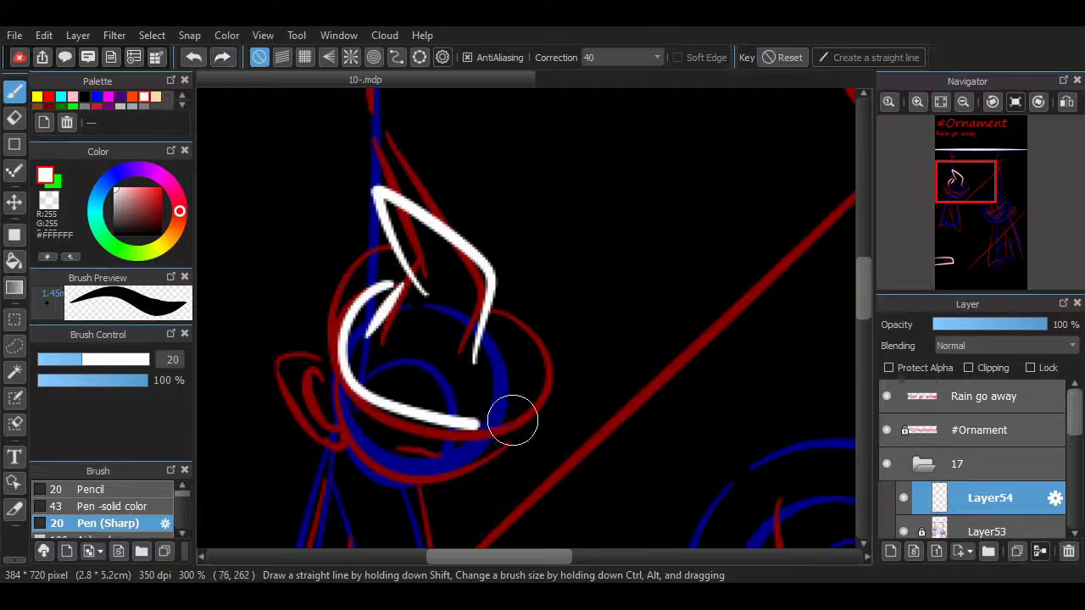
pyautogui.hotkey('ctrl', 'z')
pyautogui.moveTo(394, 284)
pyautogui.mouseDown()
pyautogui.moveTo(356, 293)
pyautogui.moveTo(533, 346)
pyautogui.moveTo(488, 316)
pyautogui.mouseUp()
pyautogui.moveTo(387, 358); pyautogui.dragTo(460, 363)
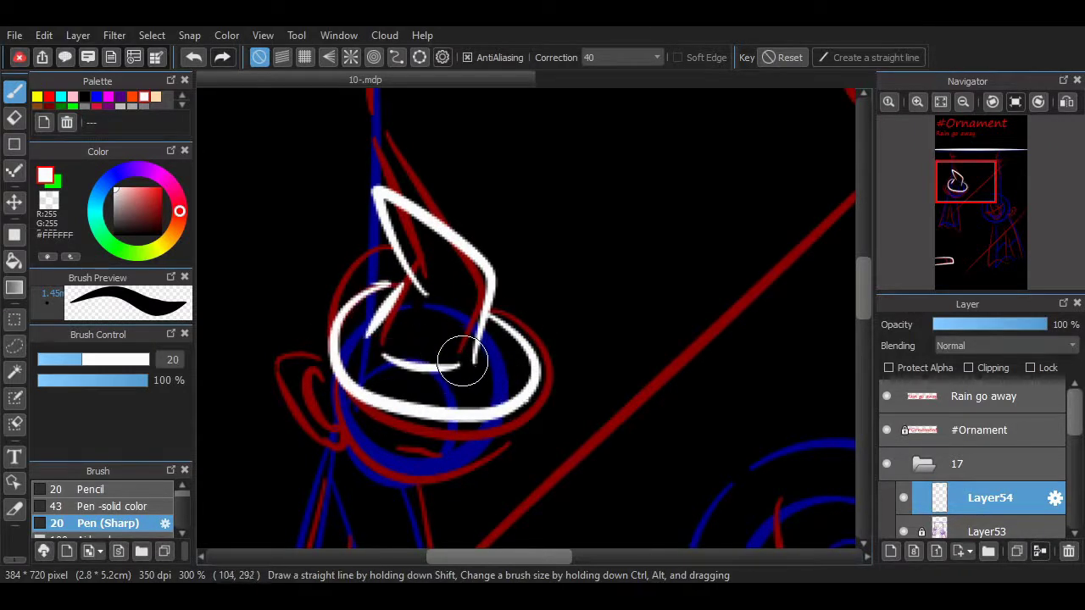
# Ink the left figure's face in white below the brim, with a curved chin line, a small mouth and two narrow oval eyes.
pyautogui.moveTo(330, 387)
pyautogui.mouseDown()
pyautogui.moveTo(490, 446)
pyautogui.moveTo(511, 417)
pyautogui.mouseUp()
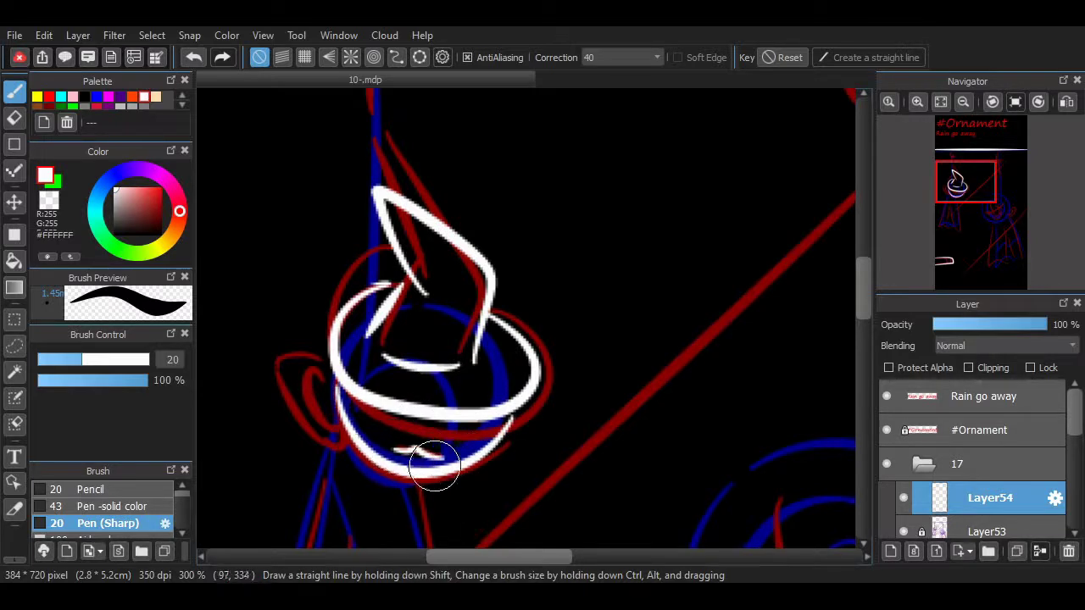
pyautogui.hotkey('ctrl', 'z')
pyautogui.moveTo(395, 452); pyautogui.dragTo(447, 454)
pyautogui.hscroll(-3, 542, 381)
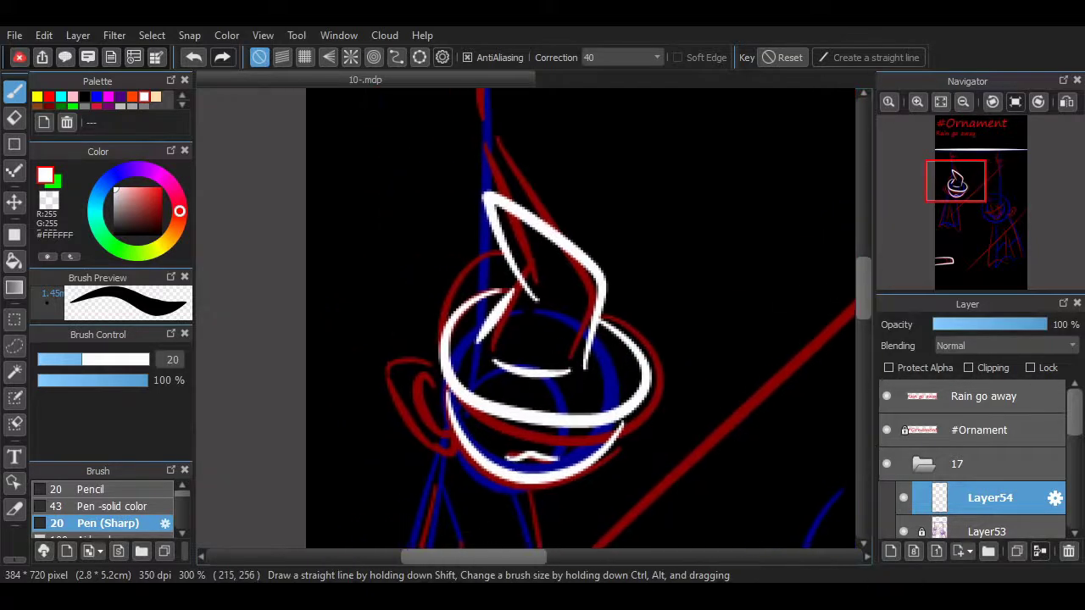
pyautogui.scroll(-3, 509, 297)
pyautogui.moveTo(581, 264)
pyautogui.mouseDown()
pyautogui.moveTo(592, 308)
pyautogui.moveTo(574, 308)
pyautogui.moveTo(587, 267)
pyautogui.mouseUp()
pyautogui.hotkey('ctrl', 'z')
pyautogui.moveTo(507, 259); pyautogui.dragTo(506, 275)
pyautogui.hotkey('ctrl', 'z')
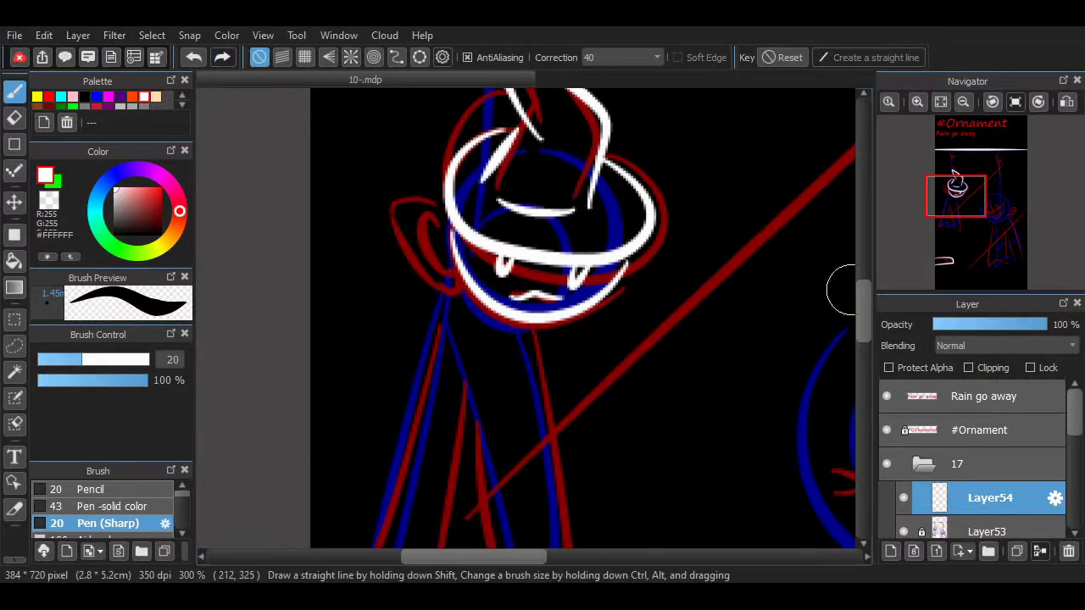
# Ink the left figure's flared gown in white with a wavy hem and three inner fold lines.
pyautogui.scroll(3, 849, 288)
pyautogui.scroll(-9, 719, 296)
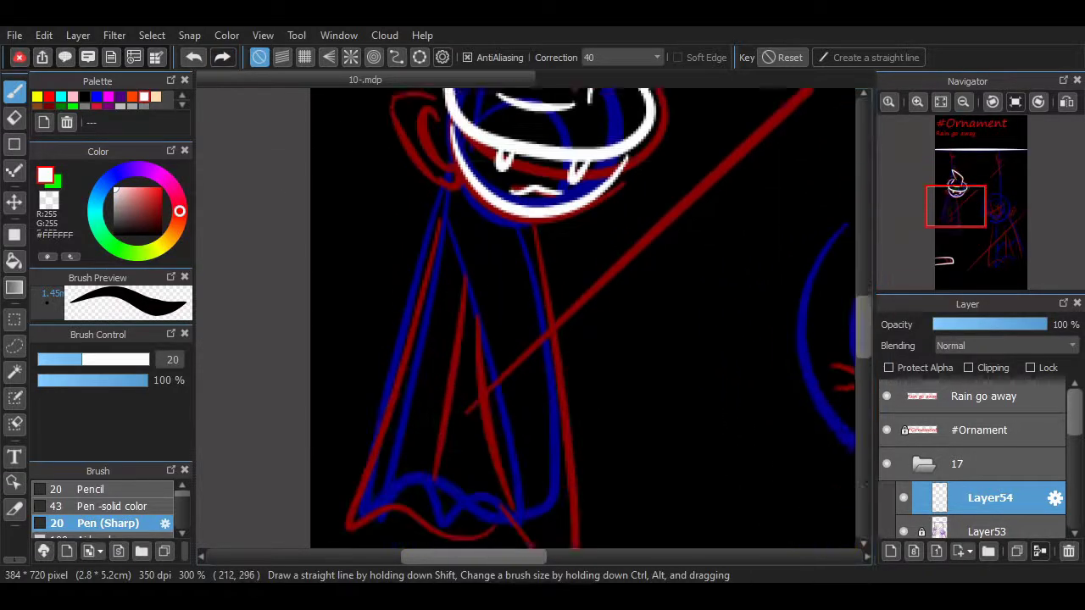
pyautogui.moveTo(455, 131)
pyautogui.mouseDown()
pyautogui.moveTo(347, 458)
pyautogui.moveTo(386, 444)
pyautogui.moveTo(434, 494)
pyautogui.moveTo(591, 501)
pyautogui.moveTo(556, 479)
pyautogui.moveTo(630, 462)
pyautogui.moveTo(552, 260)
pyautogui.mouseUp()
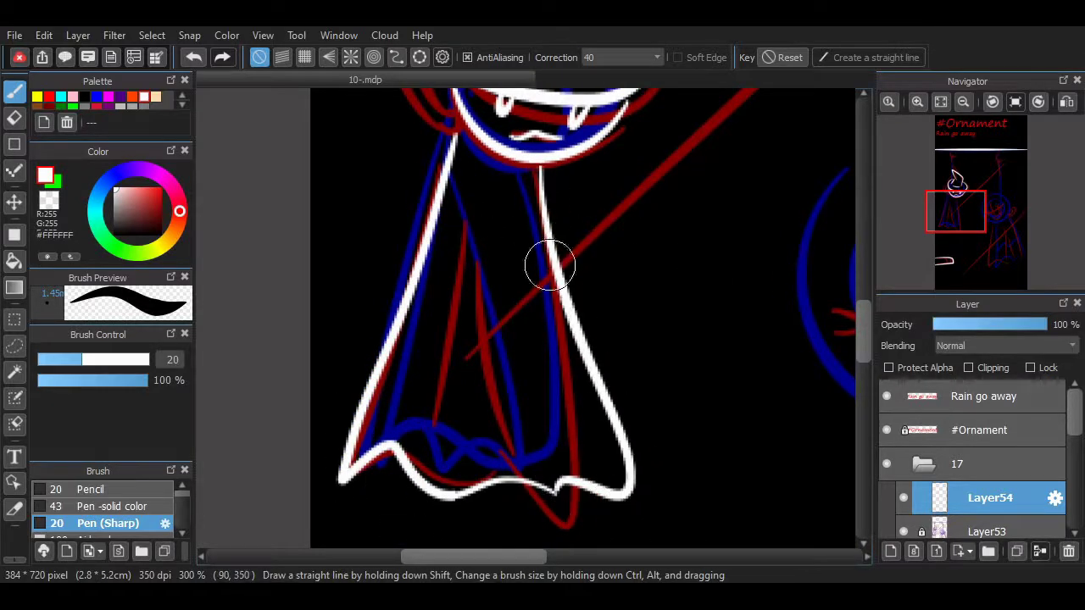
pyautogui.moveTo(515, 307); pyautogui.dragTo(585, 466)
pyautogui.moveTo(489, 205); pyautogui.dragTo(432, 398)
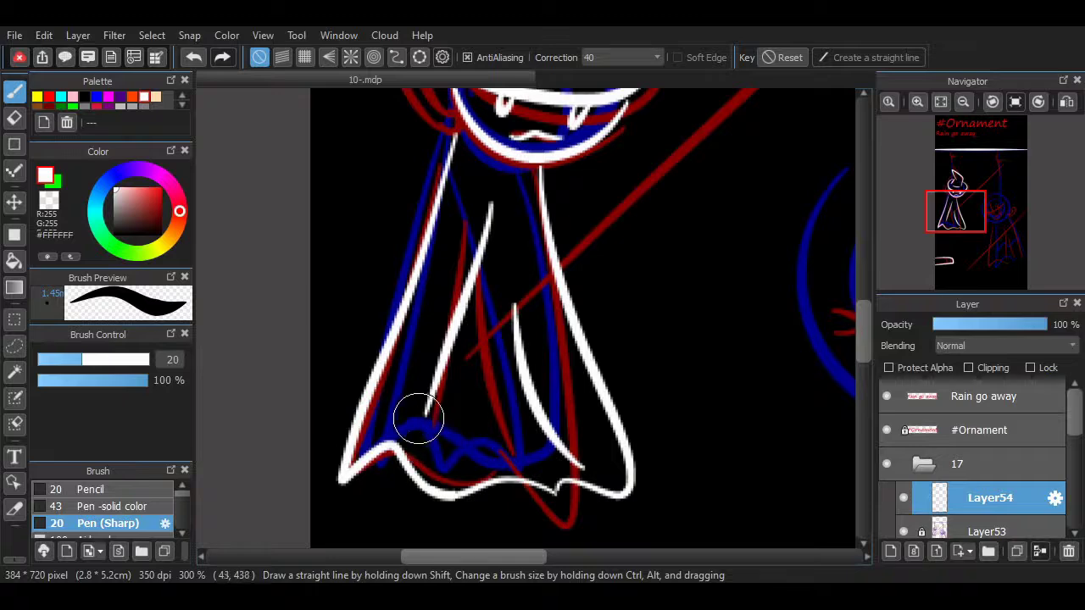
pyautogui.moveTo(386, 429); pyautogui.dragTo(431, 339)
# Ink small white loops beside the left figure's head, over the red loop sketch.
pyautogui.scroll(5, 598, 262)
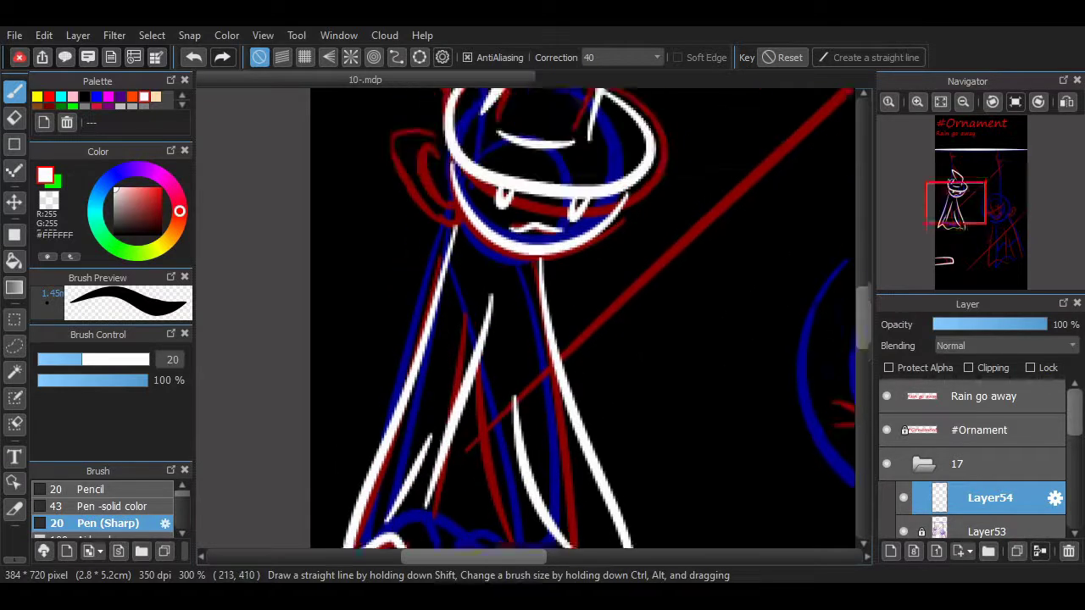
pyautogui.moveTo(449, 306)
pyautogui.mouseDown()
pyautogui.moveTo(442, 336)
pyautogui.moveTo(436, 310)
pyautogui.mouseUp()
pyautogui.moveTo(451, 263)
pyautogui.mouseDown()
pyautogui.moveTo(431, 325)
pyautogui.moveTo(413, 287)
pyautogui.moveTo(448, 262)
pyautogui.mouseUp()
pyautogui.hotkey('ctrl', 'z')
pyautogui.moveTo(435, 312)
pyautogui.mouseDown()
pyautogui.moveTo(435, 242)
pyautogui.moveTo(454, 284)
pyautogui.moveTo(433, 301)
pyautogui.moveTo(444, 263)
pyautogui.moveTo(472, 299)
pyautogui.moveTo(424, 295)
pyautogui.moveTo(438, 305)
pyautogui.moveTo(447, 253)
pyautogui.moveTo(462, 294)
pyautogui.moveTo(431, 304)
pyautogui.moveTo(404, 257)
pyautogui.moveTo(465, 282)
pyautogui.moveTo(440, 303)
pyautogui.moveTo(424, 283)
pyautogui.moveTo(456, 270)
pyautogui.mouseUp()
pyautogui.hotkey('ctrl', 'z')
pyautogui.hotkey('ctrl', 'z')
pyautogui.hotkey('ctrl', 'z')
pyautogui.hotkey('ctrl', 'z')
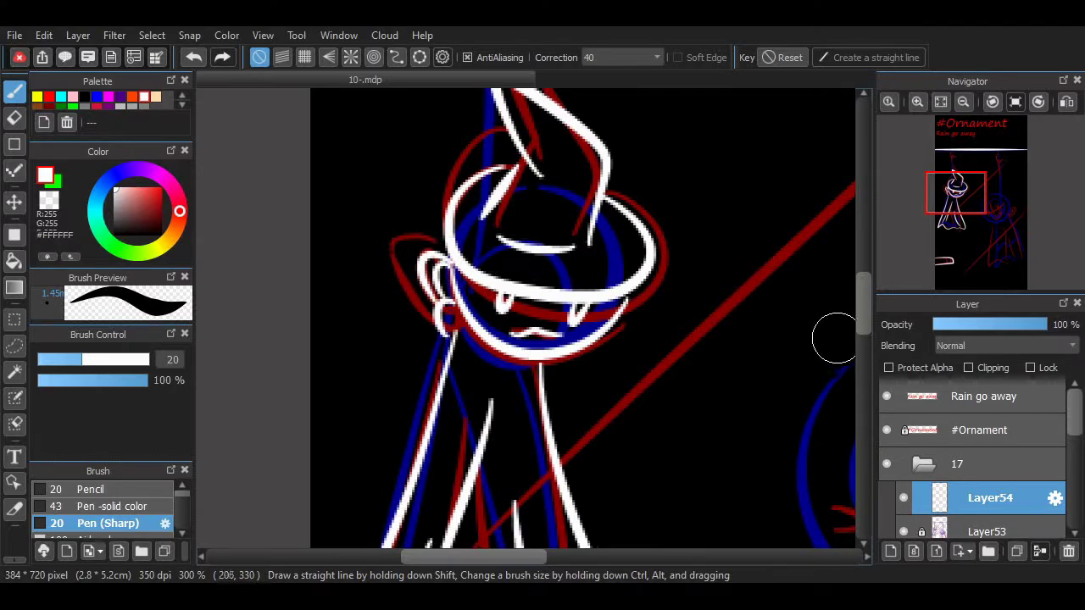
# Ink the left figure's hook below the bar in white, with a small ring and a string running down past the hat's tip.
pyautogui.moveTo(863, 323); pyautogui.dragTo(863, 290)
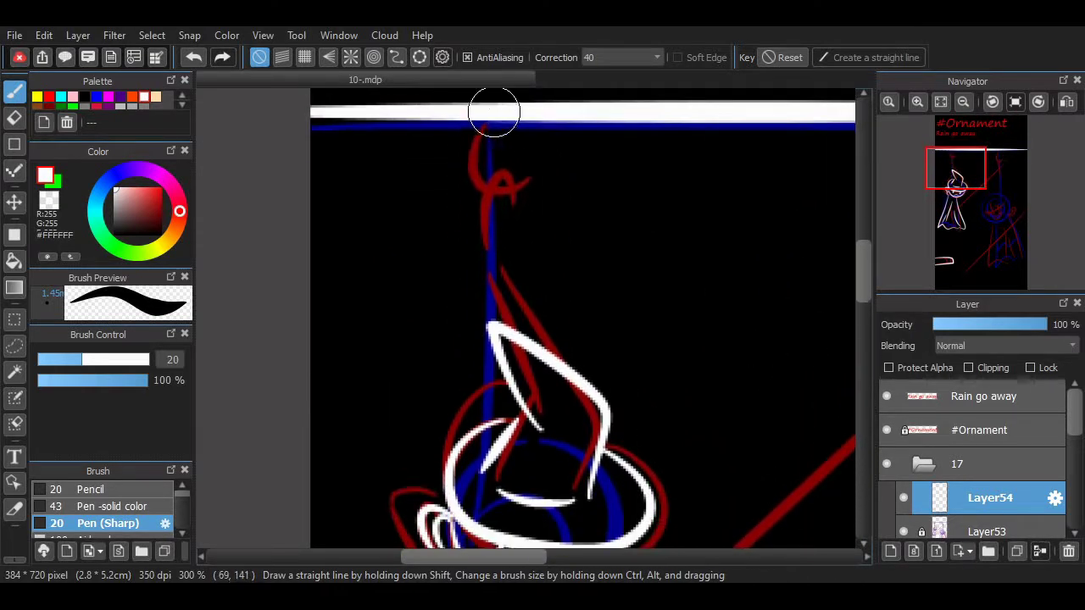
pyautogui.moveTo(494, 111)
pyautogui.mouseDown()
pyautogui.moveTo(464, 172)
pyautogui.moveTo(480, 148)
pyautogui.moveTo(493, 213)
pyautogui.moveTo(529, 215)
pyautogui.moveTo(501, 222)
pyautogui.moveTo(497, 194)
pyautogui.moveTo(495, 344)
pyautogui.mouseUp()
pyautogui.hotkey('ctrl', 'z')
pyautogui.hotkey('ctrl', 'z')
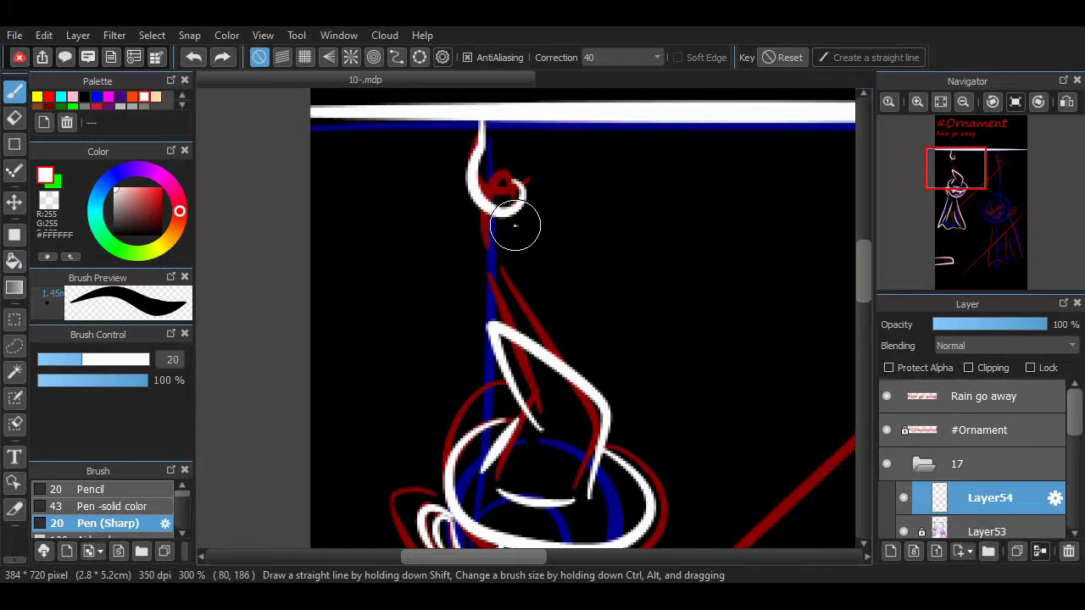
pyautogui.moveTo(508, 212)
pyautogui.mouseDown()
pyautogui.moveTo(480, 217)
pyautogui.moveTo(485, 355)
pyautogui.moveTo(498, 395)
pyautogui.moveTo(480, 434)
pyautogui.moveTo(495, 418)
pyautogui.moveTo(485, 421)
pyautogui.moveTo(487, 205)
pyautogui.moveTo(491, 417)
pyautogui.mouseUp()
pyautogui.hotkey('ctrl', 'z')
pyautogui.hotkey('ctrl', 'z')
pyautogui.hotkey('ctrl', 'z')
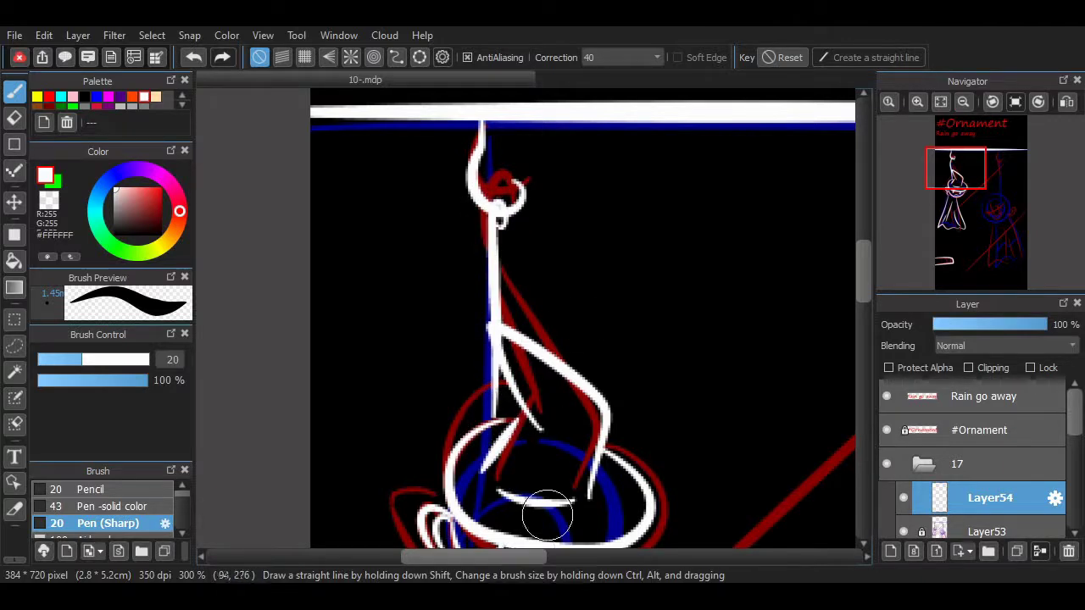
# Examine the white line art with the Layer53 sketch hidden, and show the sketch again.
pyautogui.hscroll(6, 545, 508)
pyautogui.click(903, 531)
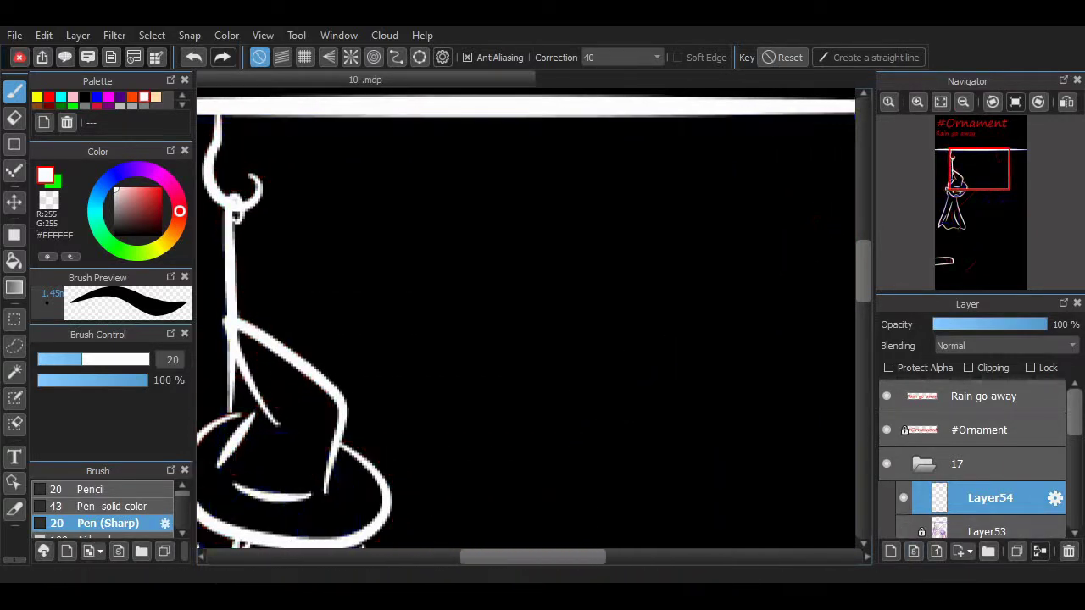
pyautogui.click(941, 102)
pyautogui.click(917, 101)
pyautogui.click(917, 101)
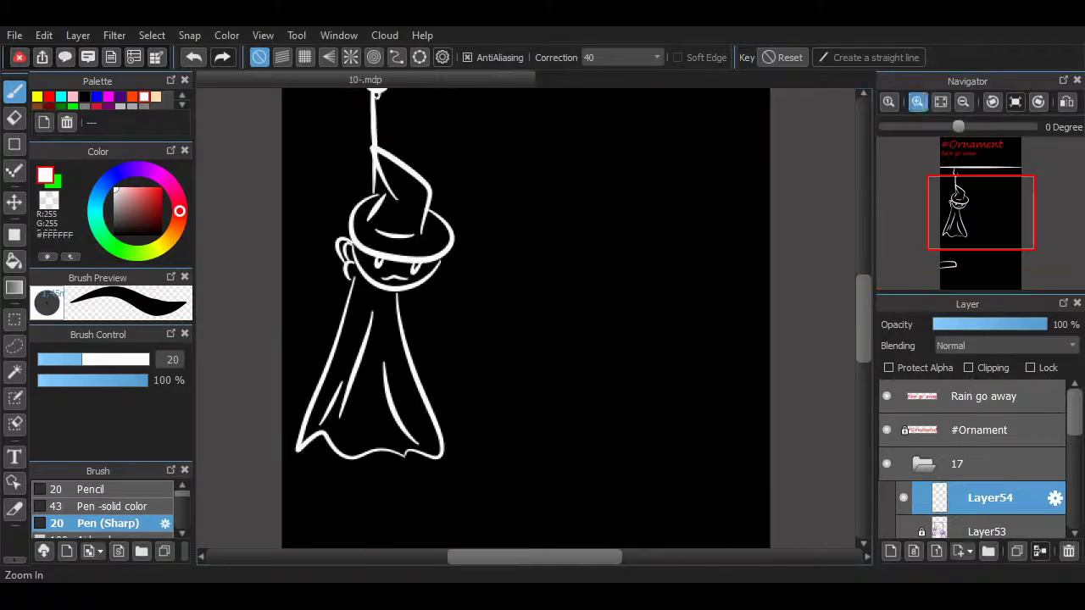
pyautogui.click(903, 531)
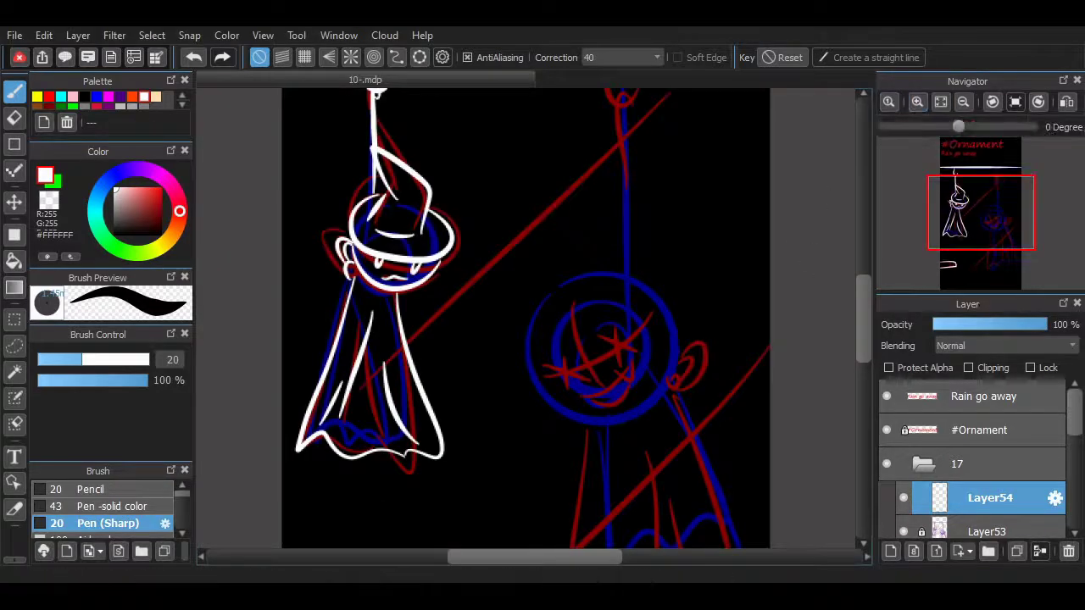
# Ink the right figure's round head in white, following the large outer blue circle of the sketch.
pyautogui.click(917, 101)
pyautogui.moveTo(862, 312); pyautogui.dragTo(862, 323)
pyautogui.click(917, 102)
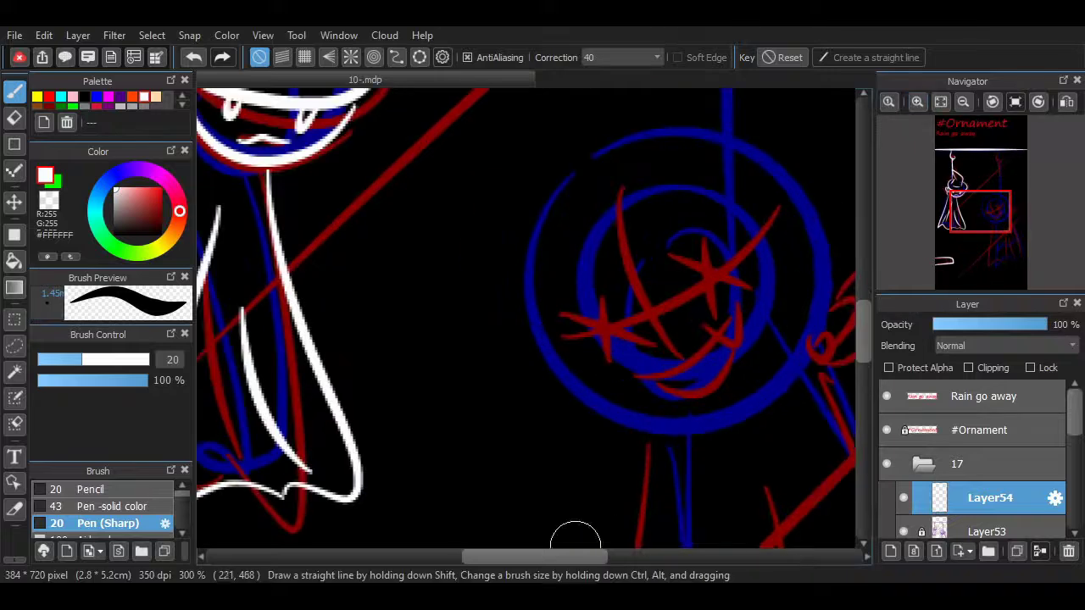
pyautogui.moveTo(573, 557); pyautogui.dragTo(600, 557)
pyautogui.moveTo(466, 169)
pyautogui.mouseDown()
pyautogui.moveTo(423, 282)
pyautogui.moveTo(605, 395)
pyautogui.moveTo(422, 302)
pyautogui.moveTo(623, 391)
pyautogui.moveTo(443, 328)
pyautogui.moveTo(433, 201)
pyautogui.moveTo(523, 404)
pyautogui.moveTo(693, 310)
pyautogui.mouseUp()
pyautogui.hotkey('ctrl', 'z')
pyautogui.hotkey('ctrl', 'z')
pyautogui.hotkey('ctrl', 'z')
pyautogui.hotkey('ctrl', 'z')
pyautogui.moveTo(466, 168)
pyautogui.mouseDown()
pyautogui.moveTo(427, 329)
pyautogui.moveTo(666, 390)
pyautogui.moveTo(494, 148)
pyautogui.moveTo(710, 246)
pyautogui.moveTo(562, 120)
pyautogui.moveTo(702, 286)
pyautogui.mouseUp()
pyautogui.hotkey('ctrl', 'z')
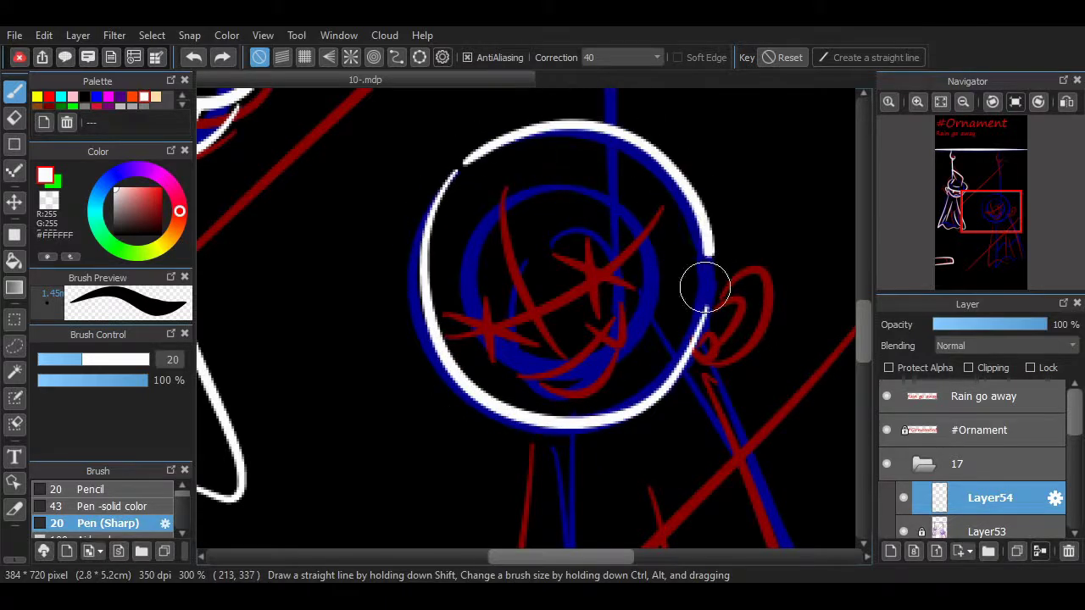
pyautogui.hotkey('ctrl', 'z')
pyautogui.moveTo(465, 161)
pyautogui.mouseDown()
pyautogui.moveTo(527, 137)
pyautogui.moveTo(706, 229)
pyautogui.moveTo(687, 290)
pyautogui.mouseUp()
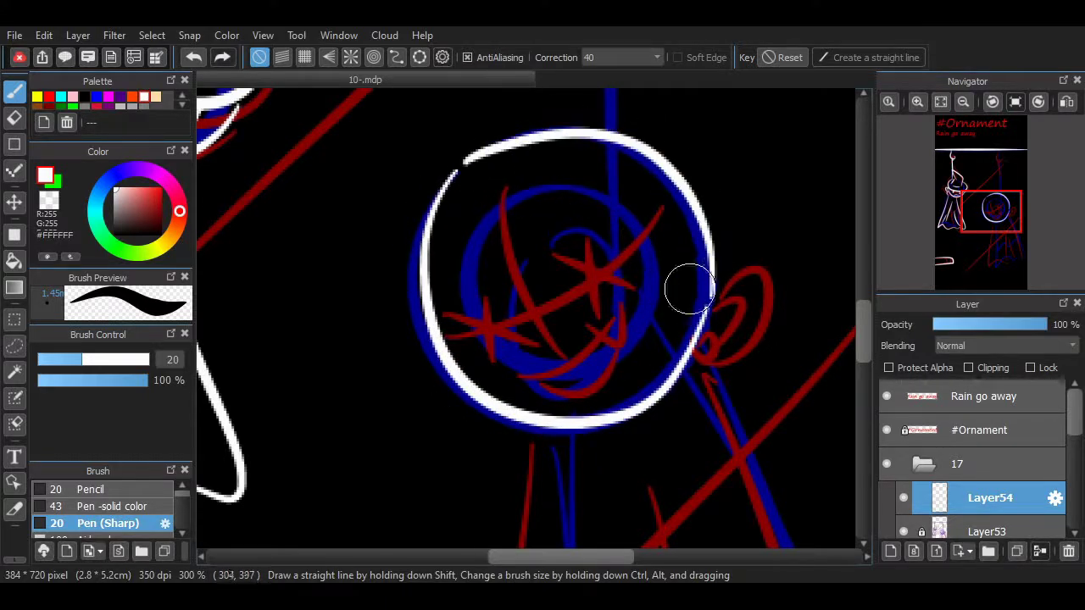
pyautogui.hotkey('ctrl', 'z')
pyautogui.moveTo(465, 160); pyautogui.dragTo(710, 298)
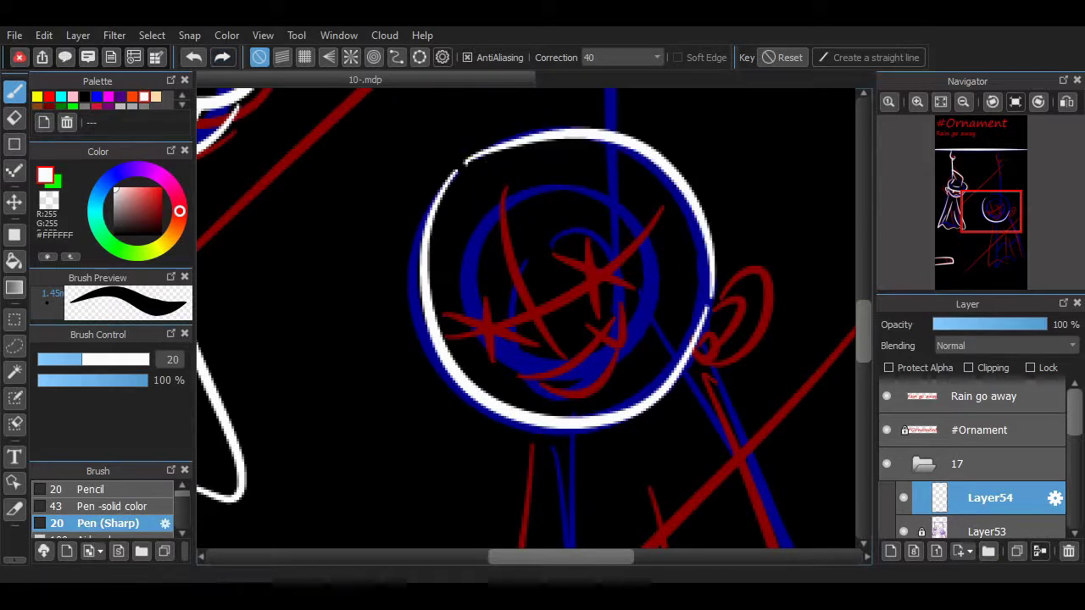
# Ink the right figure's crooked open grin in white low on the face, over the red mouth sketch.
pyautogui.moveTo(532, 368)
pyautogui.mouseDown()
pyautogui.moveTo(598, 324)
pyautogui.moveTo(630, 315)
pyautogui.mouseUp()
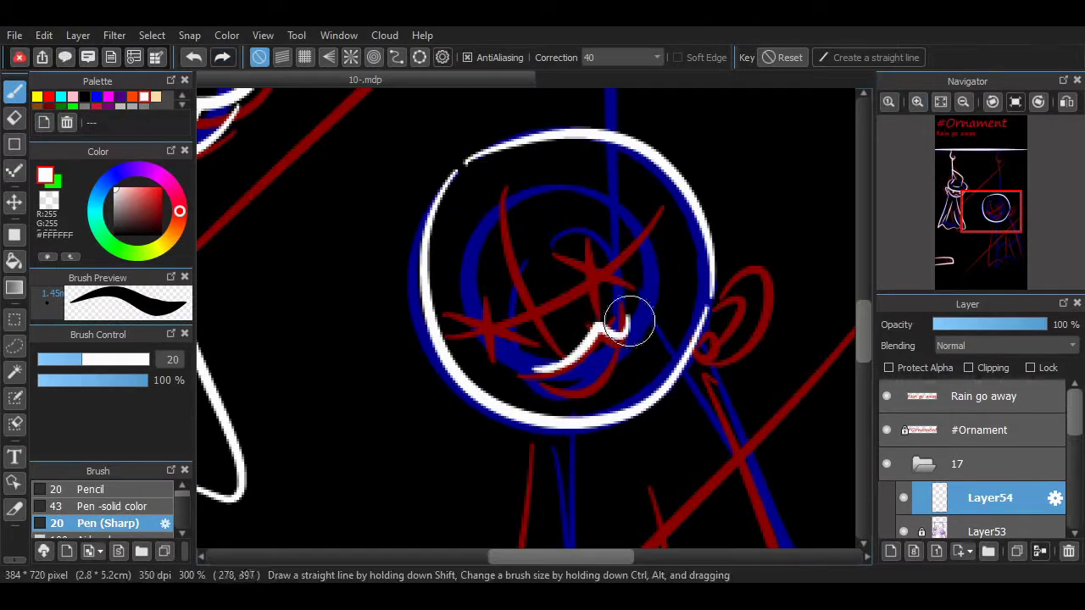
pyautogui.hotkey('ctrl', 'z')
pyautogui.moveTo(533, 375)
pyautogui.mouseDown()
pyautogui.moveTo(595, 338)
pyautogui.moveTo(632, 335)
pyautogui.mouseUp()
pyautogui.hotkey('ctrl', 'z')
pyautogui.moveTo(520, 375)
pyautogui.mouseDown()
pyautogui.moveTo(581, 342)
pyautogui.moveTo(626, 350)
pyautogui.moveTo(558, 386)
pyautogui.moveTo(624, 351)
pyautogui.mouseUp()
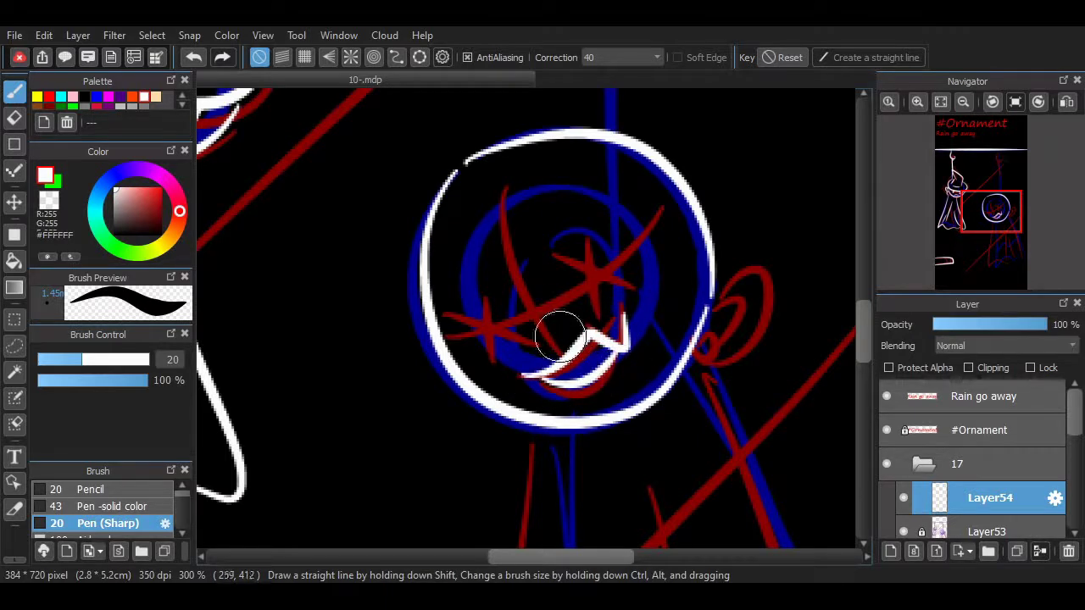
pyautogui.click(903, 532)
pyautogui.click(986, 531)
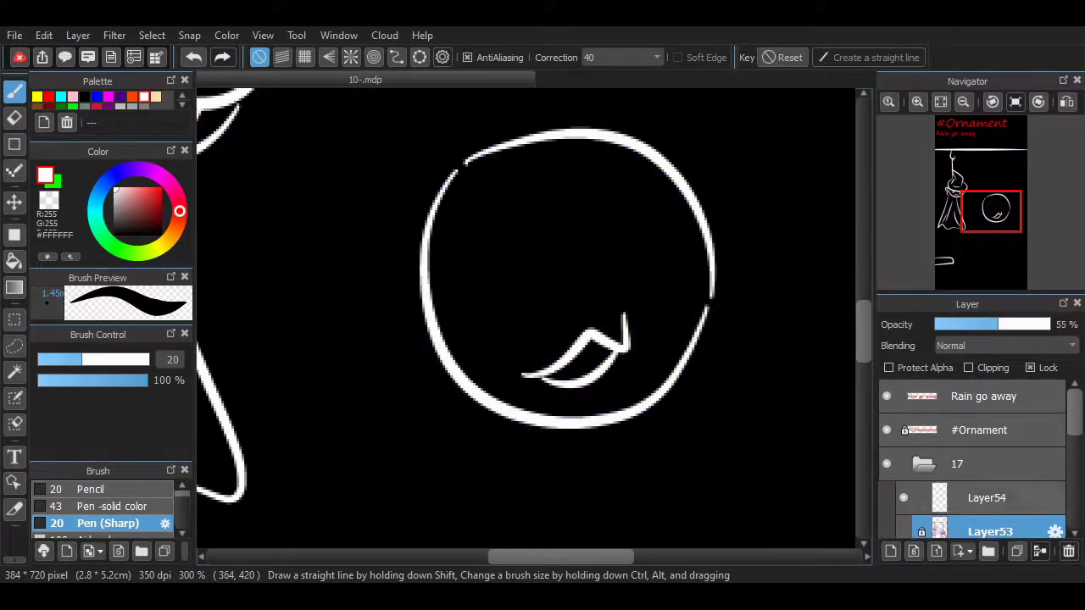
pyautogui.click(903, 531)
pyautogui.click(989, 498)
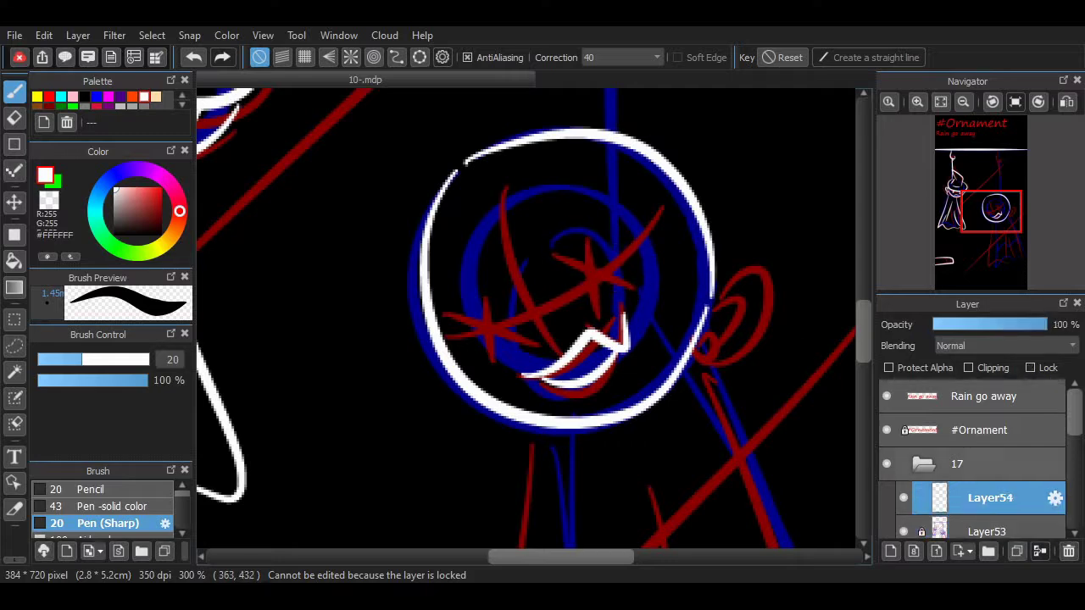
# Ink the right figure's two eyes as white crosses over the red star marks.
pyautogui.moveTo(556, 255); pyautogui.dragTo(625, 278)
pyautogui.moveTo(591, 235); pyautogui.dragTo(599, 309)
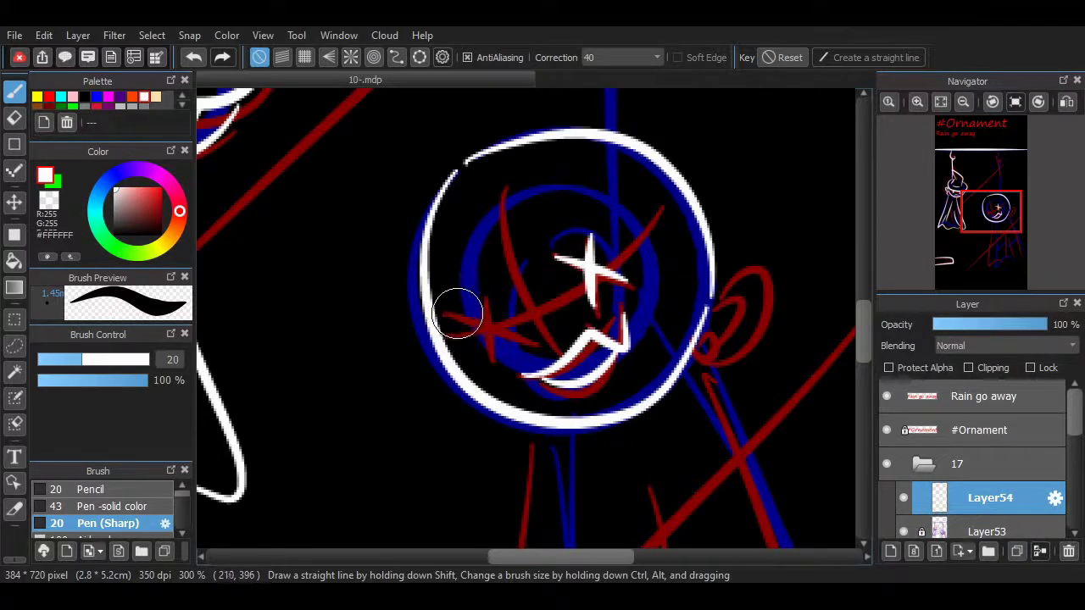
pyautogui.moveTo(456, 315); pyautogui.dragTo(517, 332)
pyautogui.moveTo(491, 298); pyautogui.dragTo(494, 360)
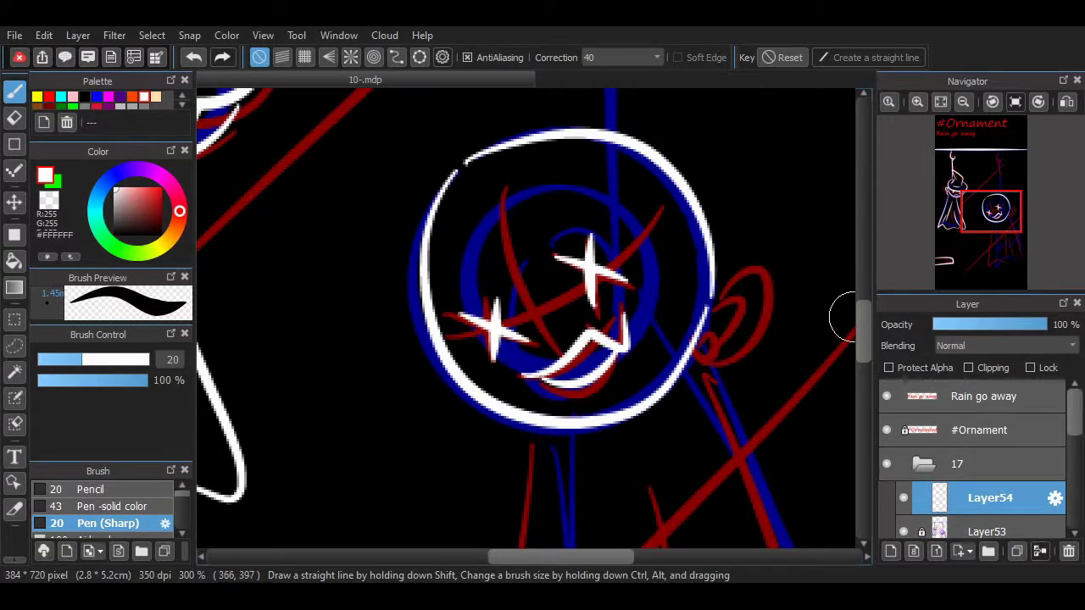
# Examine the right figure's white face at different zoom levels with the Layer53 sketch hidden, and show the sketch again.
pyautogui.moveTo(992, 244)
pyautogui.mouseDown()
pyautogui.moveTo(992, 254)
pyautogui.moveTo(991, 210)
pyautogui.mouseUp()
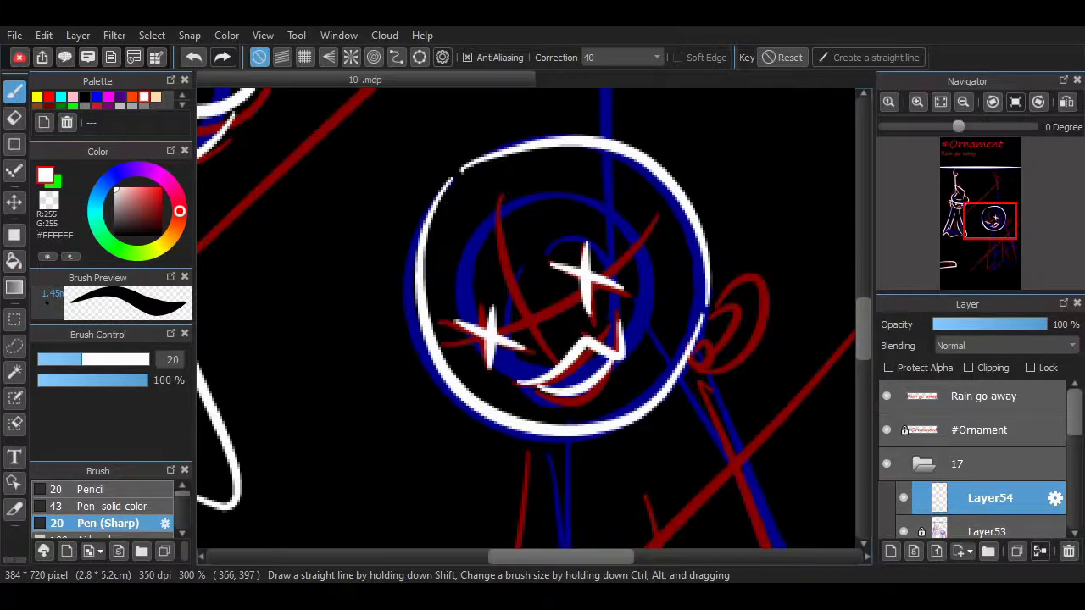
pyautogui.scroll(-1, 843, 318)
pyautogui.click(903, 531)
pyautogui.click(963, 101)
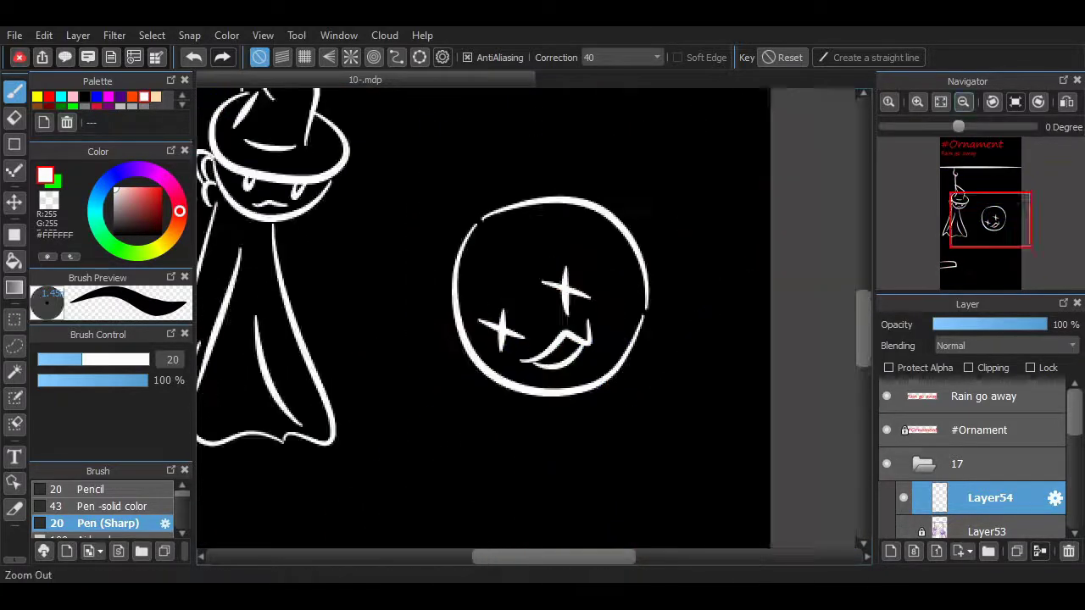
pyautogui.click(963, 102)
pyautogui.click(962, 102)
pyautogui.click(917, 101)
pyautogui.click(917, 102)
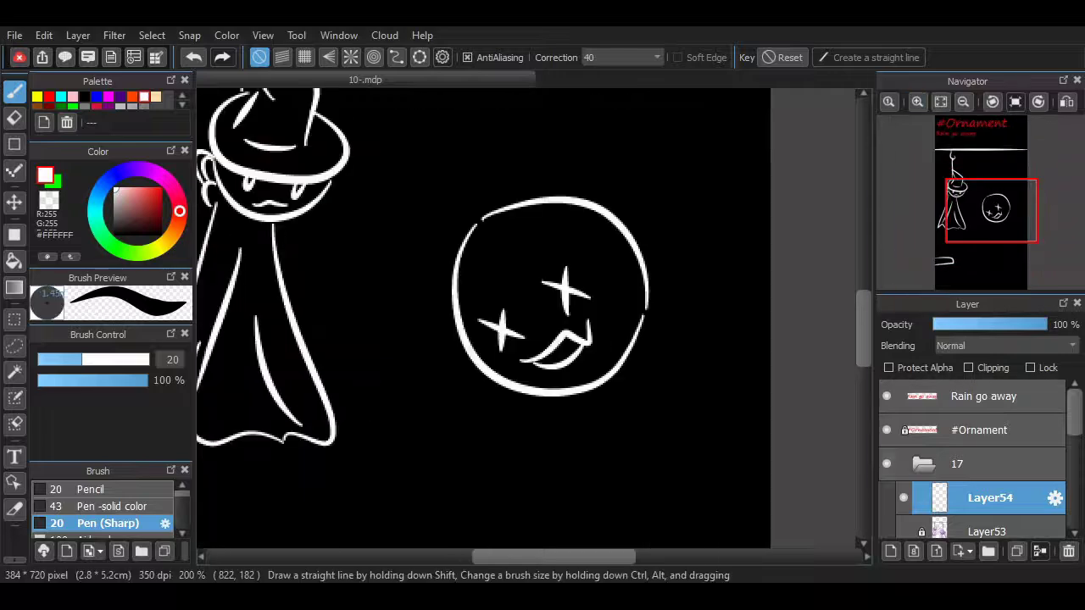
pyautogui.moveTo(863, 346)
pyautogui.mouseDown()
pyautogui.moveTo(862, 289)
pyautogui.moveTo(863, 335)
pyautogui.mouseUp()
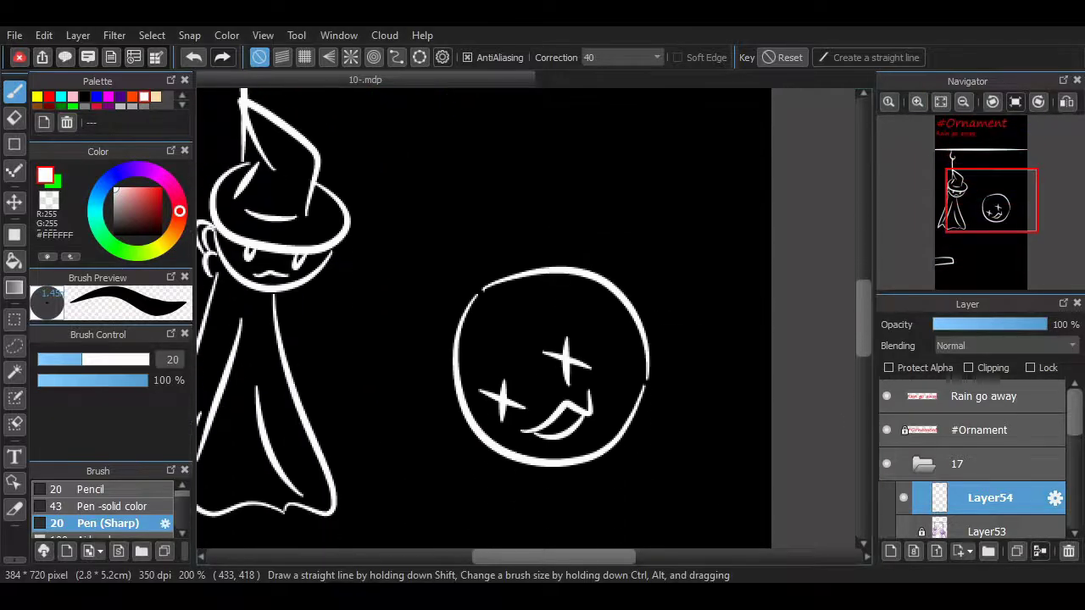
pyautogui.click(903, 531)
# Ink the right figure's hook in white, hanging from the horizontal bar over the red hook sketch.
pyautogui.scroll(3, 483, 318)
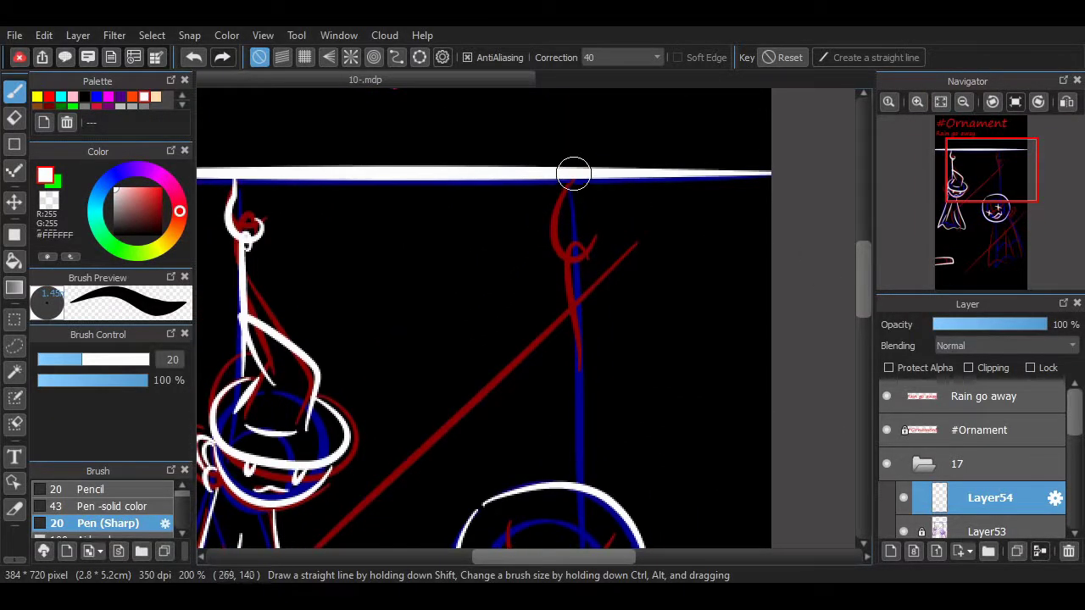
pyautogui.moveTo(557, 245)
pyautogui.mouseDown()
pyautogui.moveTo(582, 250)
pyautogui.moveTo(582, 261)
pyautogui.moveTo(569, 228)
pyautogui.moveTo(581, 467)
pyautogui.mouseUp()
pyautogui.scroll(-2, 593, 381)
# Ink the right figure's flared gown in white below the head, with a wavy hem and three inner fold lines.
pyautogui.scroll(-7, 483, 317)
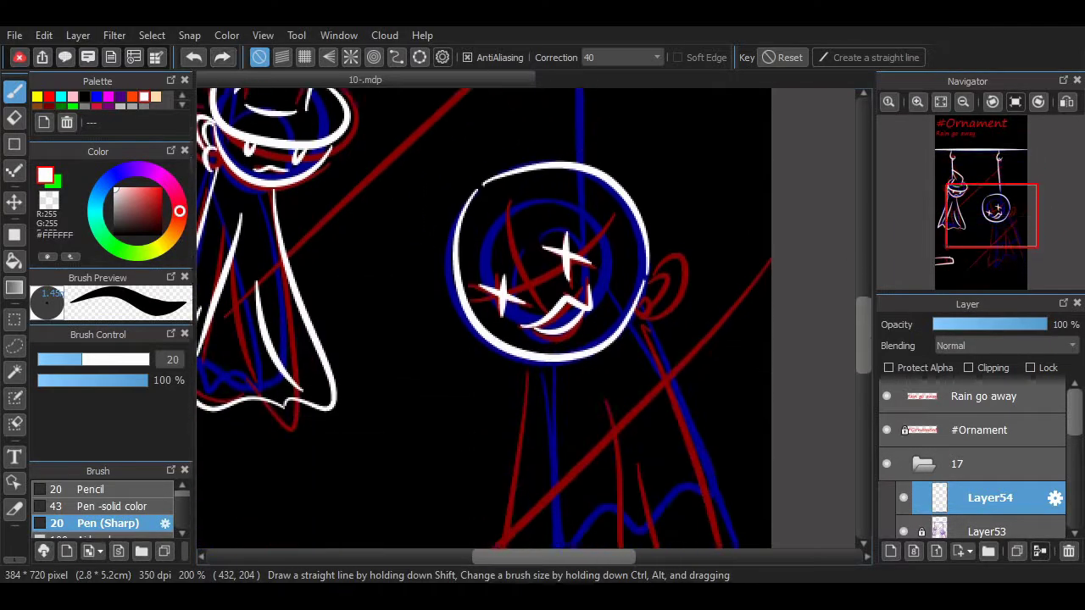
pyautogui.moveTo(516, 155)
pyautogui.mouseDown()
pyautogui.moveTo(484, 465)
pyautogui.moveTo(695, 470)
pyautogui.mouseUp()
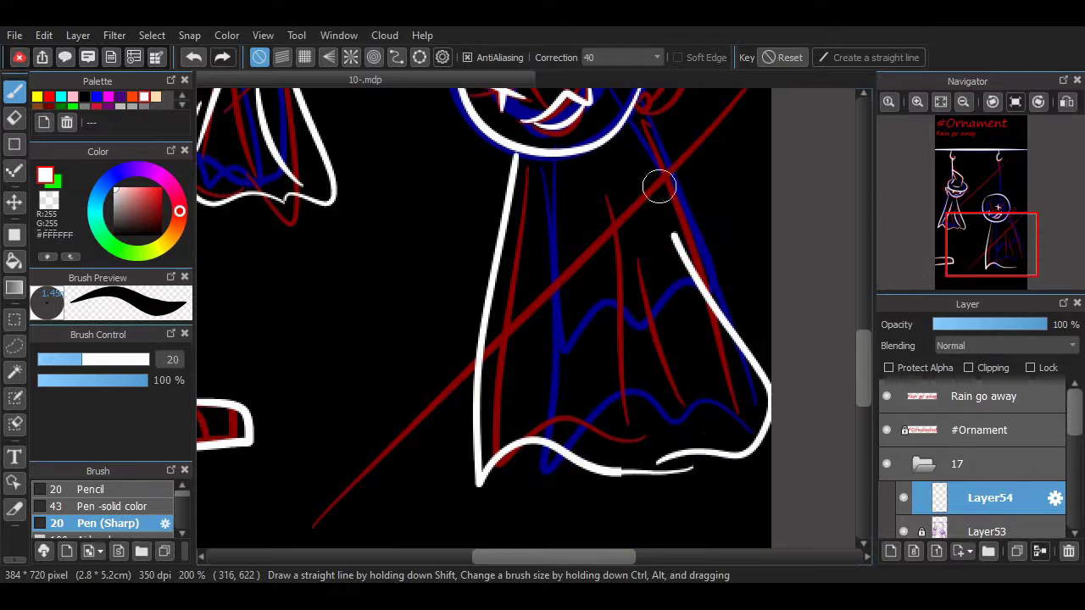
pyautogui.moveTo(638, 125)
pyautogui.mouseDown()
pyautogui.moveTo(749, 388)
pyautogui.moveTo(672, 444)
pyautogui.moveTo(700, 441)
pyautogui.mouseUp()
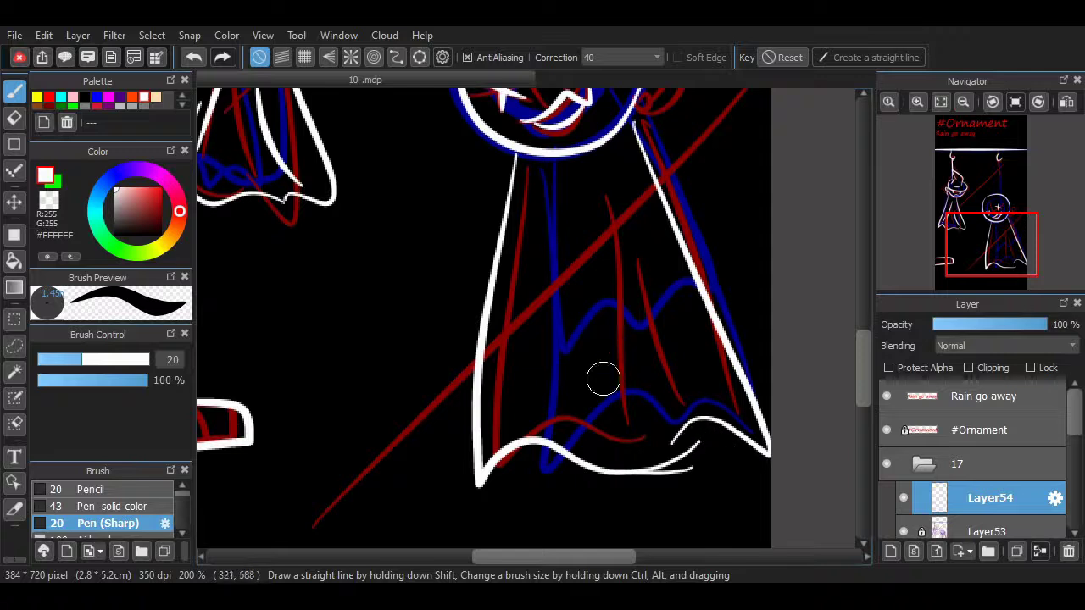
pyautogui.moveTo(545, 188); pyautogui.dragTo(537, 434)
pyautogui.moveTo(571, 295); pyautogui.dragTo(627, 441)
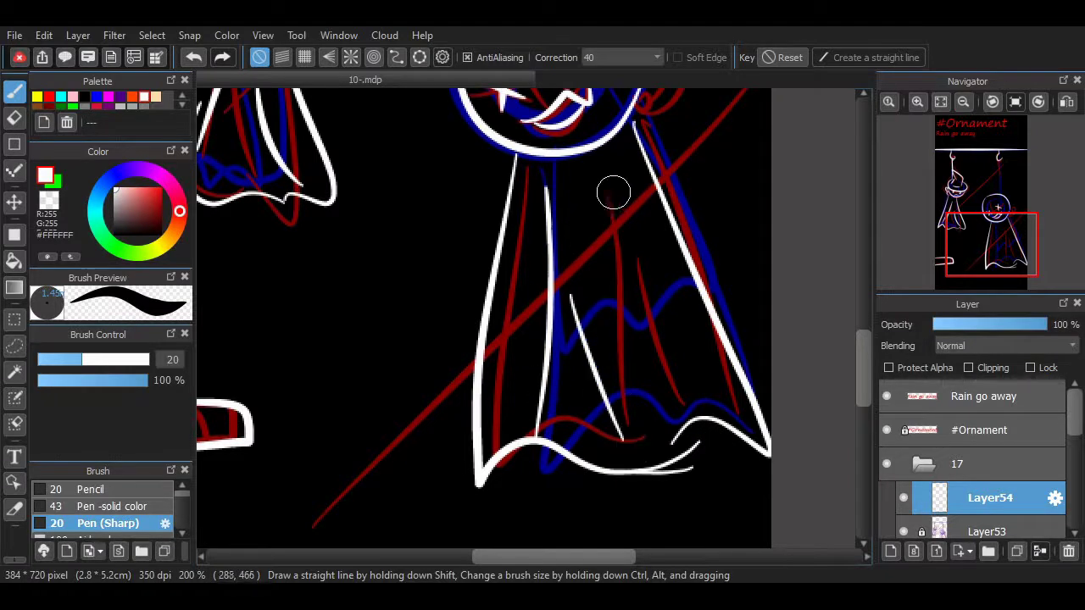
pyautogui.moveTo(614, 194); pyautogui.dragTo(700, 415)
pyautogui.hotkey('ctrl', 'z')
pyautogui.moveTo(625, 222); pyautogui.dragTo(697, 390)
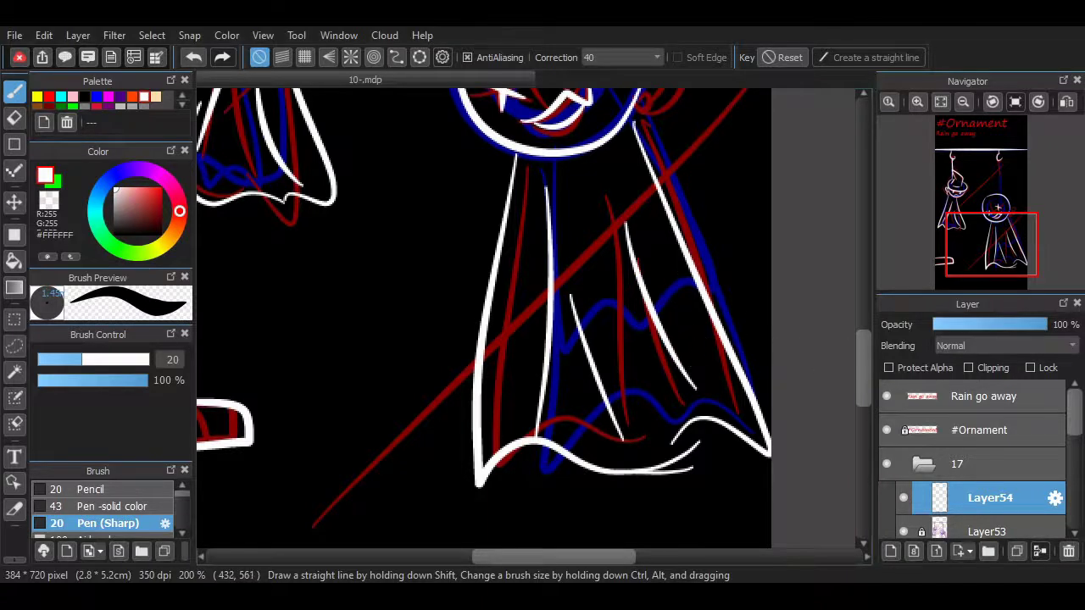
# Ink a small white ear-like loop on the right side of the right figure's head, over the red loop sketch.
pyautogui.moveTo(862, 360); pyautogui.dragTo(862, 311)
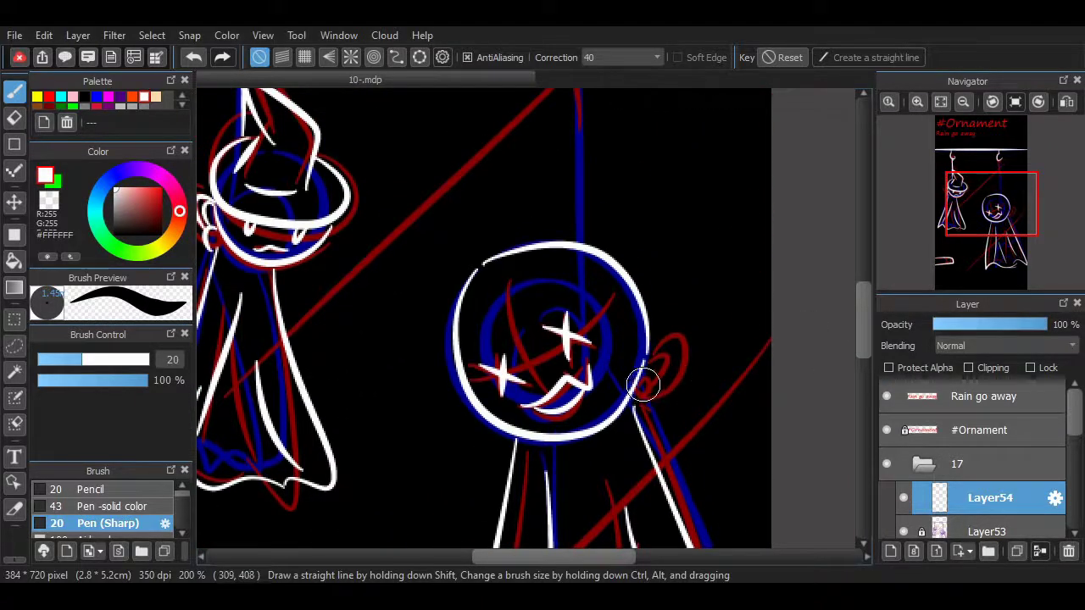
pyautogui.moveTo(643, 386); pyautogui.dragTo(640, 382)
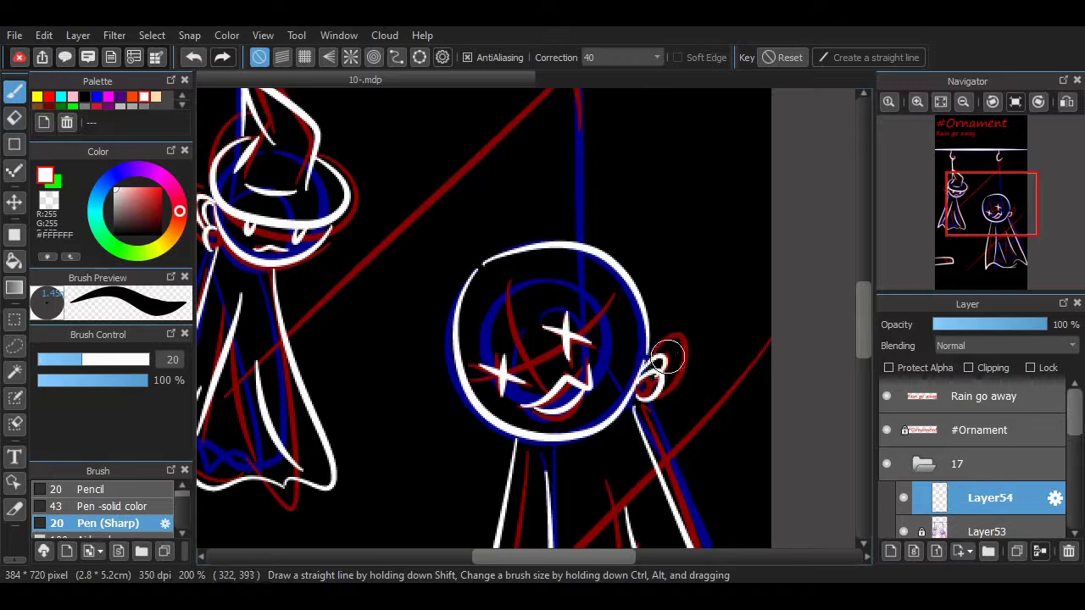
pyautogui.hotkey('ctrl', 'z')
pyautogui.moveTo(686, 344)
pyautogui.mouseDown()
pyautogui.moveTo(665, 364)
pyautogui.moveTo(644, 370)
pyautogui.moveTo(648, 356)
pyautogui.moveTo(661, 382)
pyautogui.mouseUp()
pyautogui.hotkey('ctrl', 'z')
pyautogui.hotkey('ctrl', 'z')
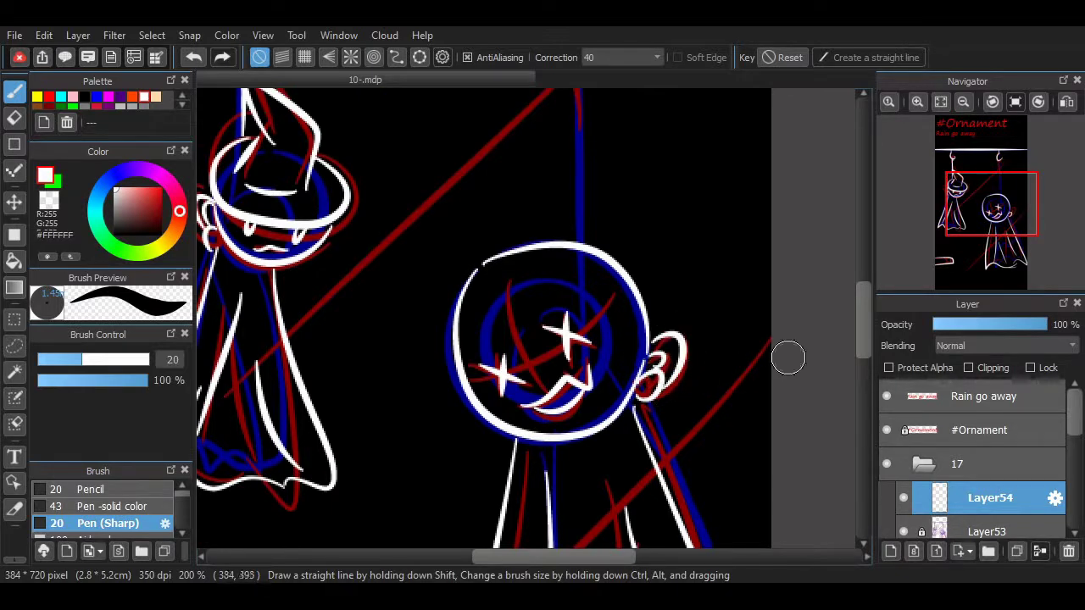
pyautogui.hotkey('ctrl', 'z')
# Ink a small white ring on the right figure's hook and a string running down to the top of the head.
pyautogui.scroll(4, 648, 390)
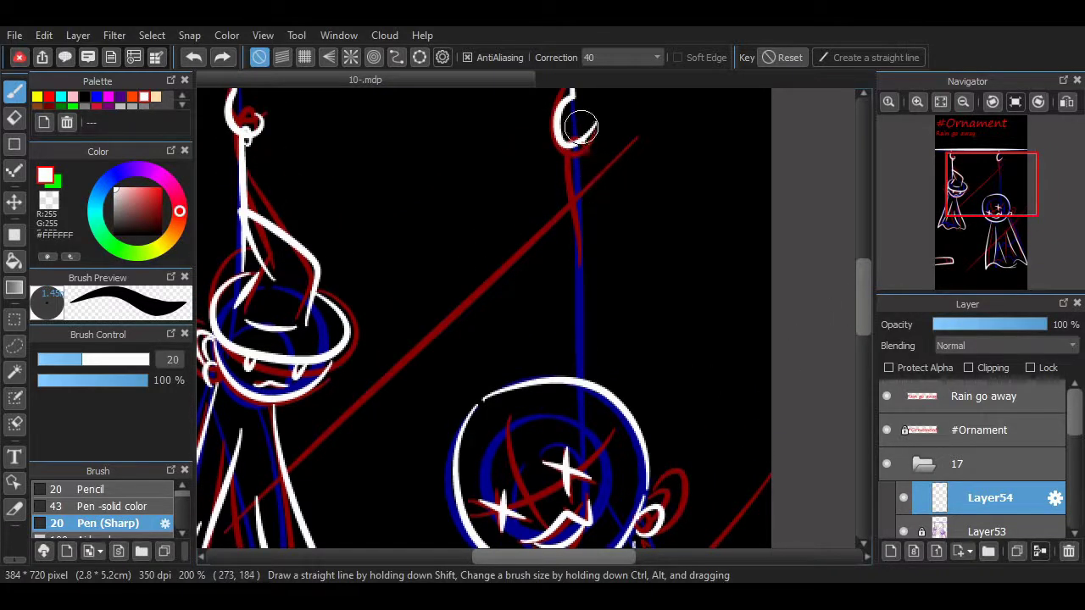
pyautogui.moveTo(579, 127)
pyautogui.mouseDown()
pyautogui.moveTo(570, 200)
pyautogui.moveTo(598, 398)
pyautogui.mouseUp()
pyautogui.hotkey('ctrl', 'z')
pyautogui.moveTo(579, 135)
pyautogui.mouseDown()
pyautogui.moveTo(570, 170)
pyautogui.moveTo(603, 359)
pyautogui.mouseUp()
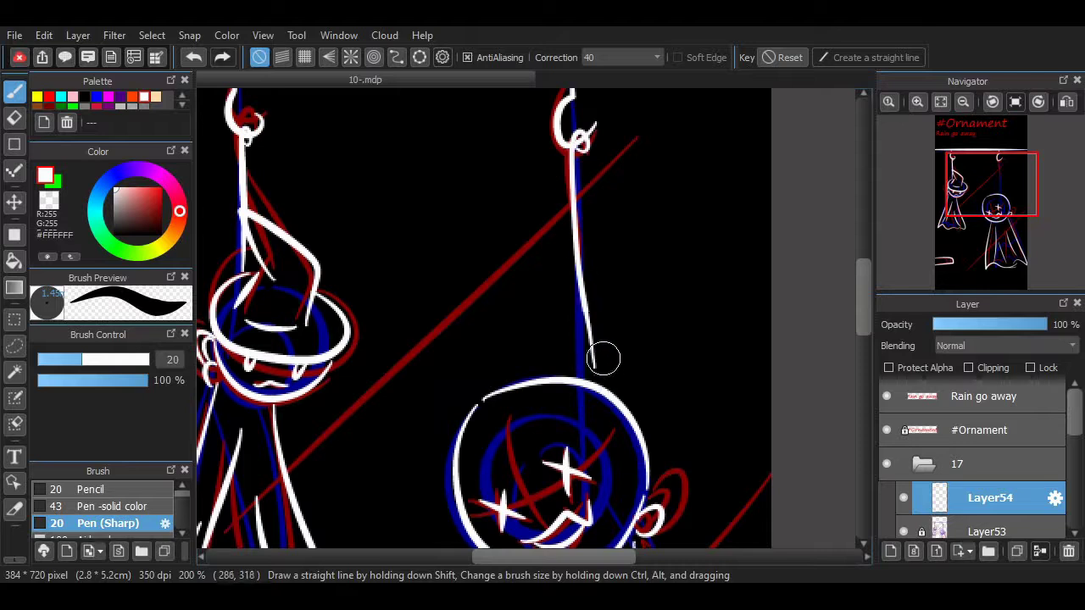
pyautogui.hotkey('ctrl', 'z')
pyautogui.moveTo(574, 164); pyautogui.dragTo(588, 339)
pyautogui.hotkey('ctrl', 'z')
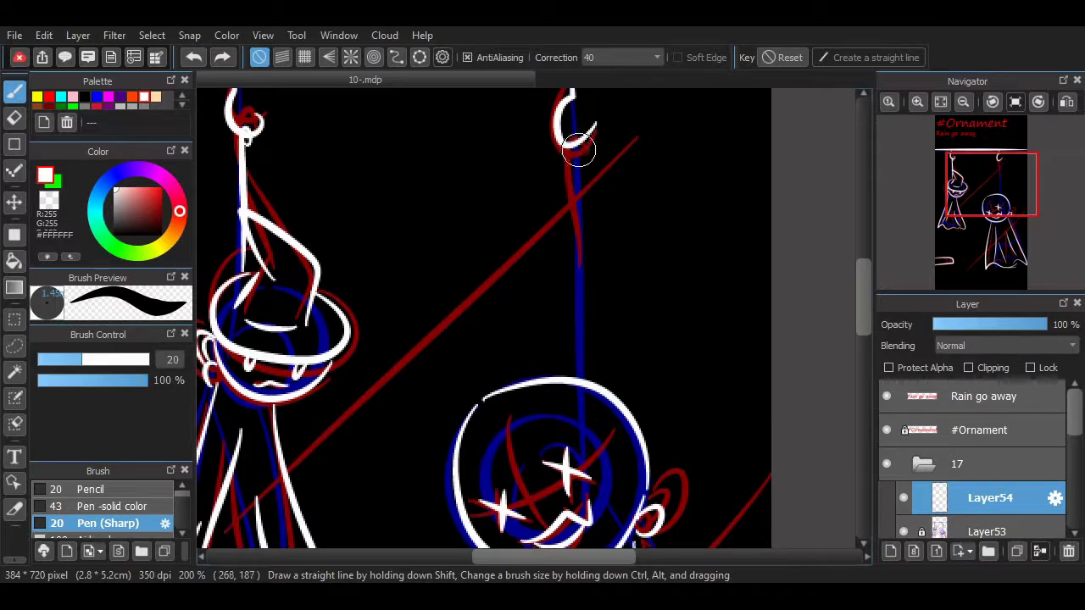
pyautogui.moveTo(578, 150); pyautogui.dragTo(590, 369)
pyautogui.hotkey('ctrl', 'z')
pyautogui.moveTo(578, 134)
pyautogui.mouseDown()
pyautogui.moveTo(574, 212)
pyautogui.moveTo(596, 370)
pyautogui.mouseUp()
# Hide the Layer53 sketch and examine the white line art of both figures up to the full-canvas view.
pyautogui.moveTo(576, 557); pyautogui.dragTo(546, 557)
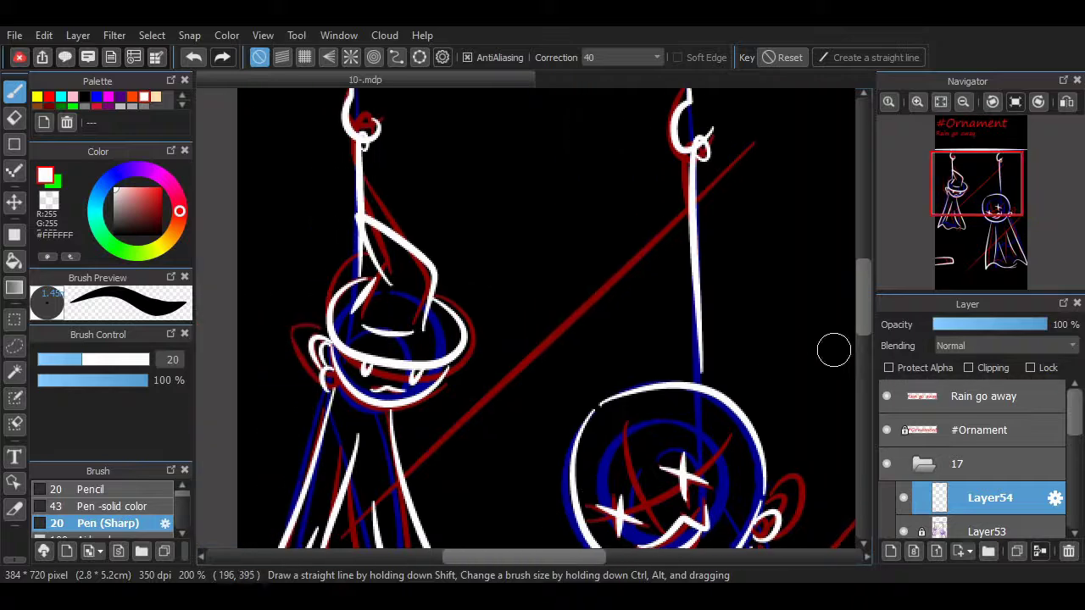
pyautogui.moveTo(862, 297)
pyautogui.mouseDown()
pyautogui.moveTo(863, 278)
pyautogui.moveTo(862, 358)
pyautogui.moveTo(863, 292)
pyautogui.moveTo(862, 330)
pyautogui.mouseUp()
pyautogui.click(903, 532)
pyautogui.scroll(1, 547, 318)
pyautogui.scroll(-8, 547, 318)
pyautogui.scroll(10, 547, 318)
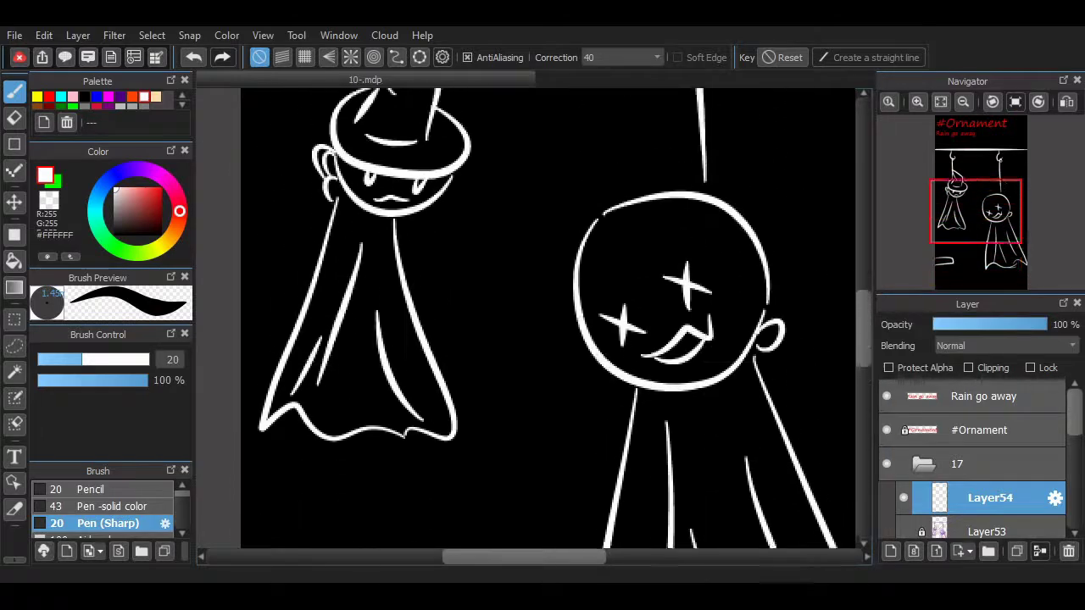
pyautogui.click(962, 101)
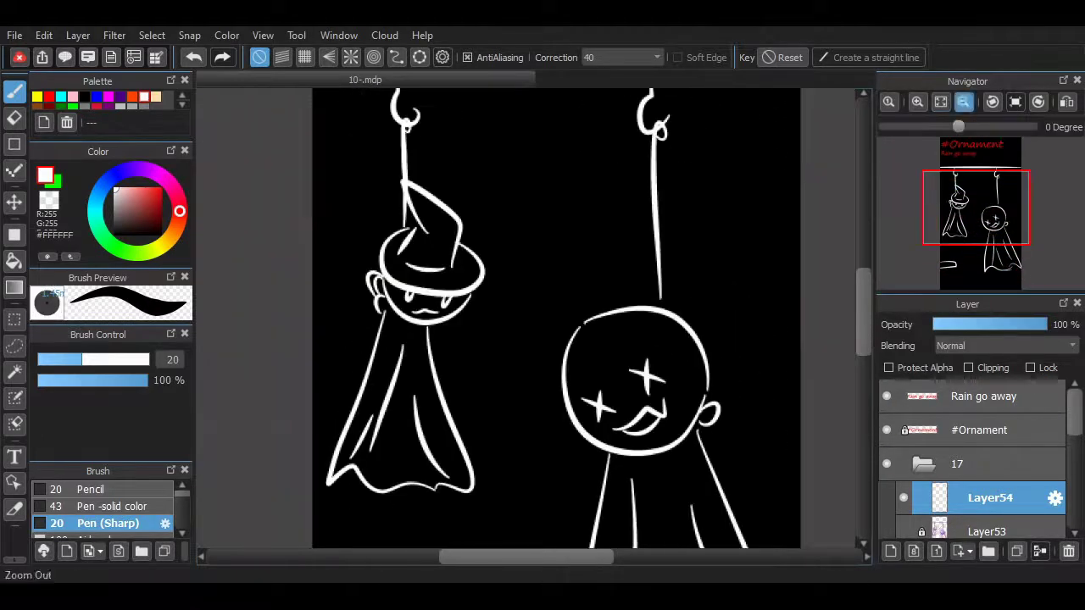
pyautogui.click(963, 101)
pyautogui.click(963, 102)
# Turn on Parallel Snap and set its guide lines to a diagonal rising toward the upper right.
pyautogui.click(282, 57)
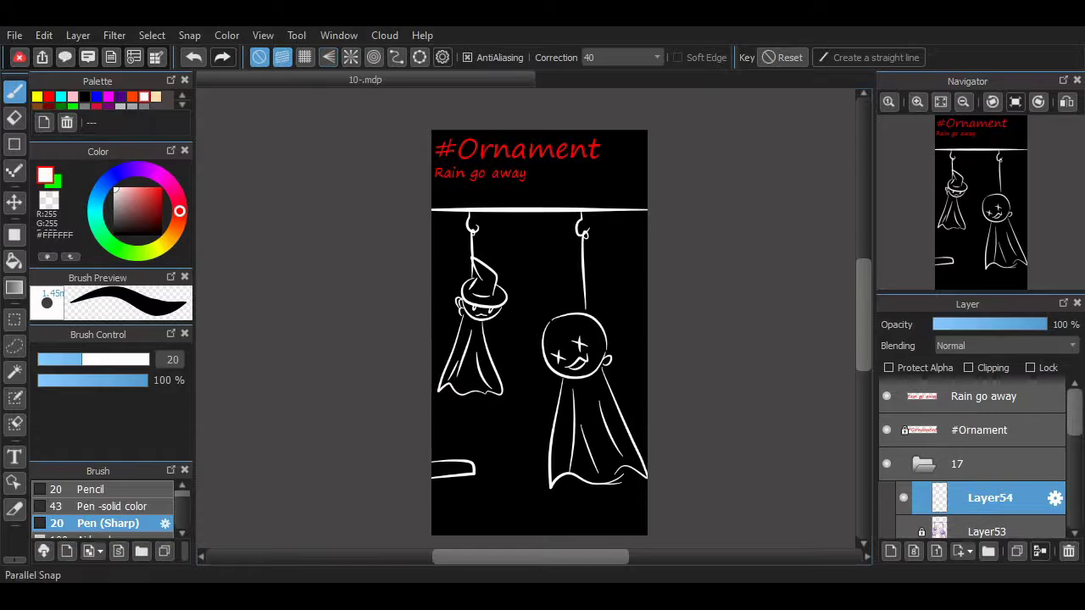
pyautogui.click(396, 56)
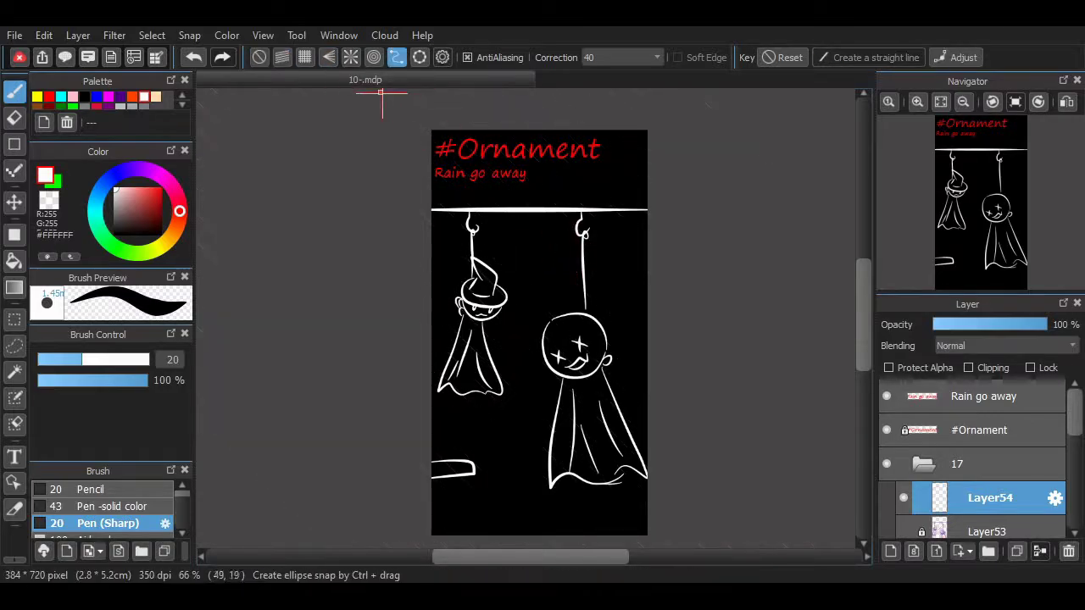
pyautogui.click(282, 57)
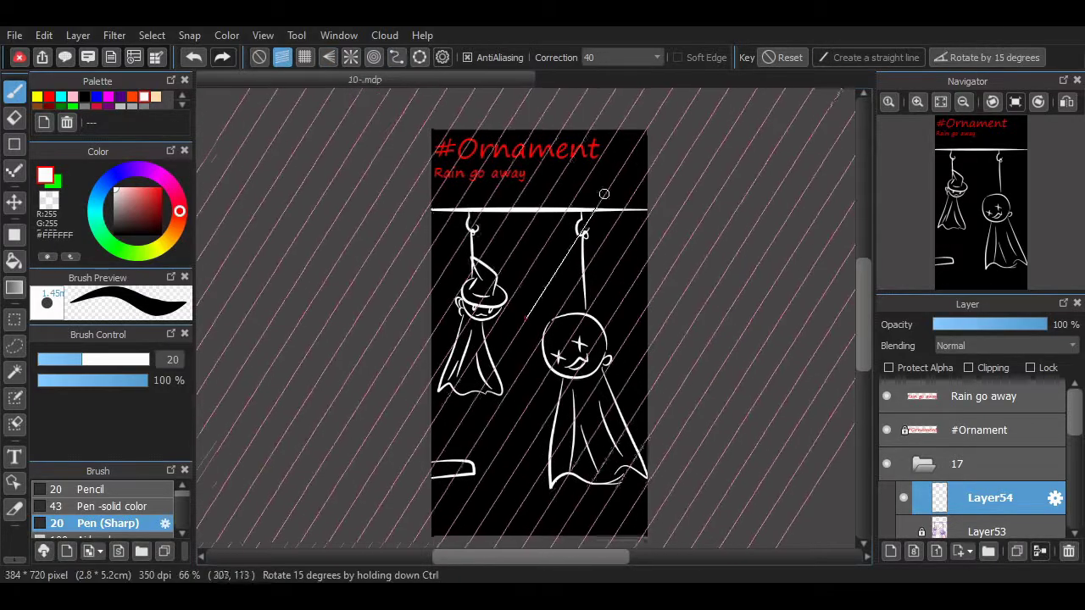
pyautogui.click(625, 238)
# Draw three parallel white diagonal lines across the two figures along the snap guides on Layer54.
pyautogui.moveTo(451, 350); pyautogui.dragTo(587, 245)
pyautogui.moveTo(488, 429); pyautogui.dragTo(648, 302)
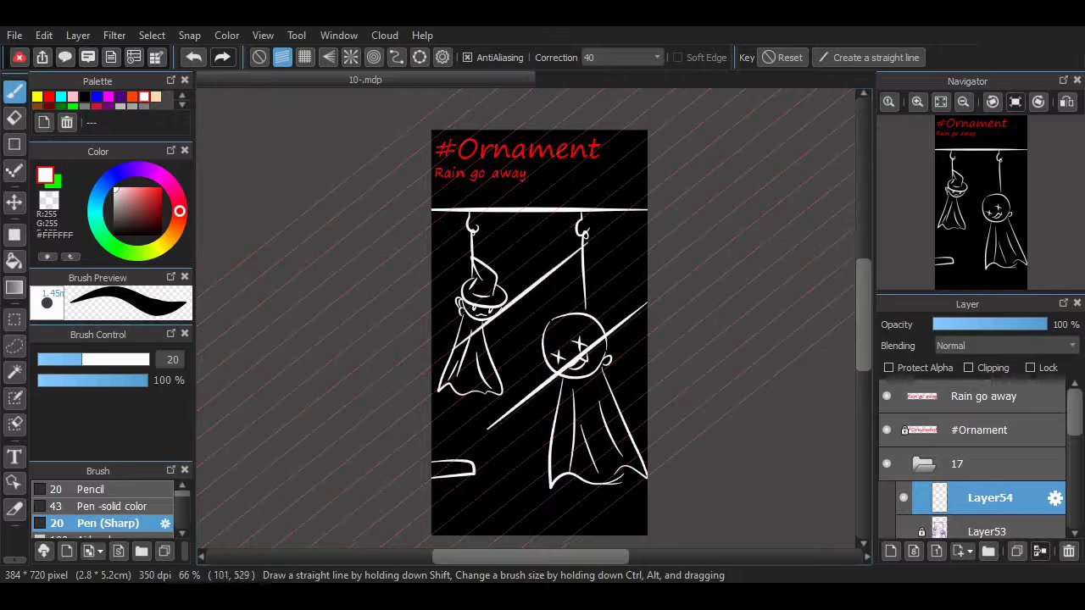
pyautogui.moveTo(497, 517); pyautogui.dragTo(629, 412)
pyautogui.hotkey('ctrl', 'z')
pyautogui.hotkey('ctrl', 'z')
pyautogui.moveTo(450, 424); pyautogui.dragTo(632, 281)
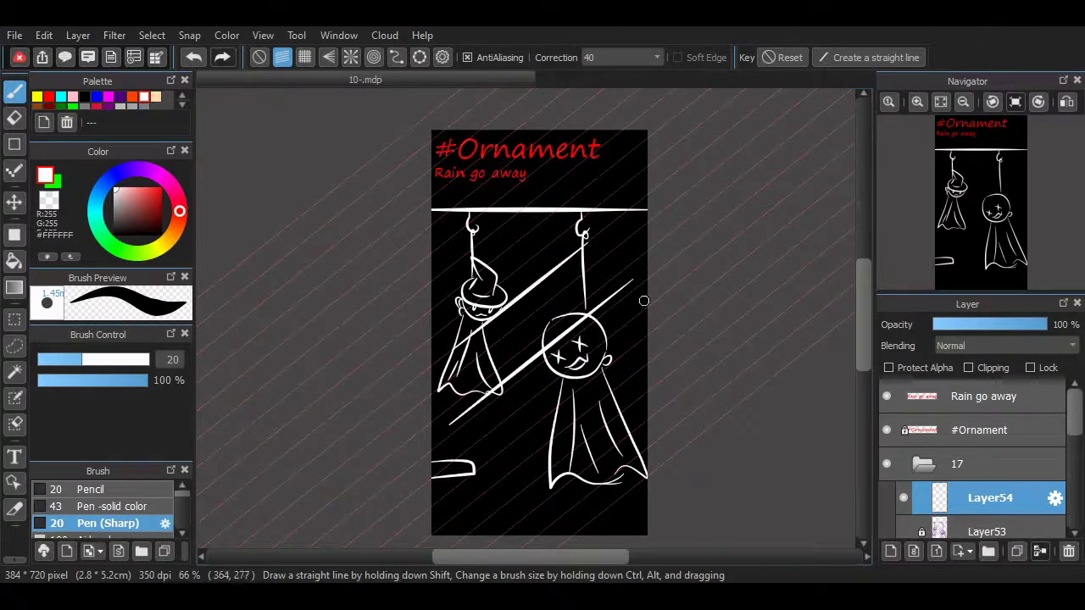
pyautogui.moveTo(499, 511); pyautogui.dragTo(629, 410)
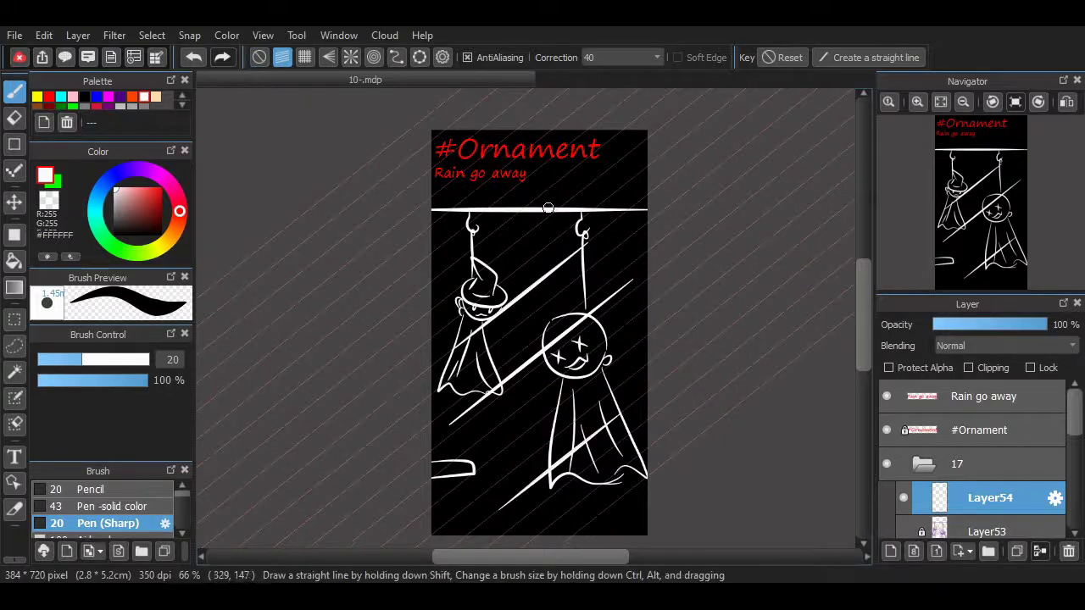
# Turn off the parallel snap, add a new layer and move it directly beneath Layer54.
pyautogui.click(259, 57)
pyautogui.click(917, 102)
pyautogui.click(917, 102)
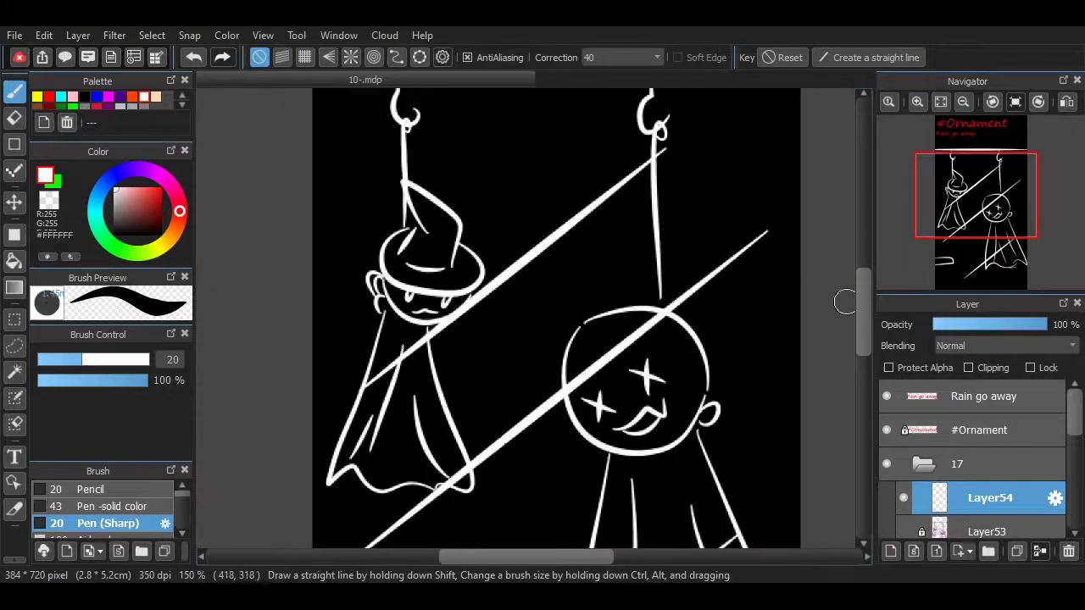
pyautogui.moveTo(862, 296); pyautogui.dragTo(863, 342)
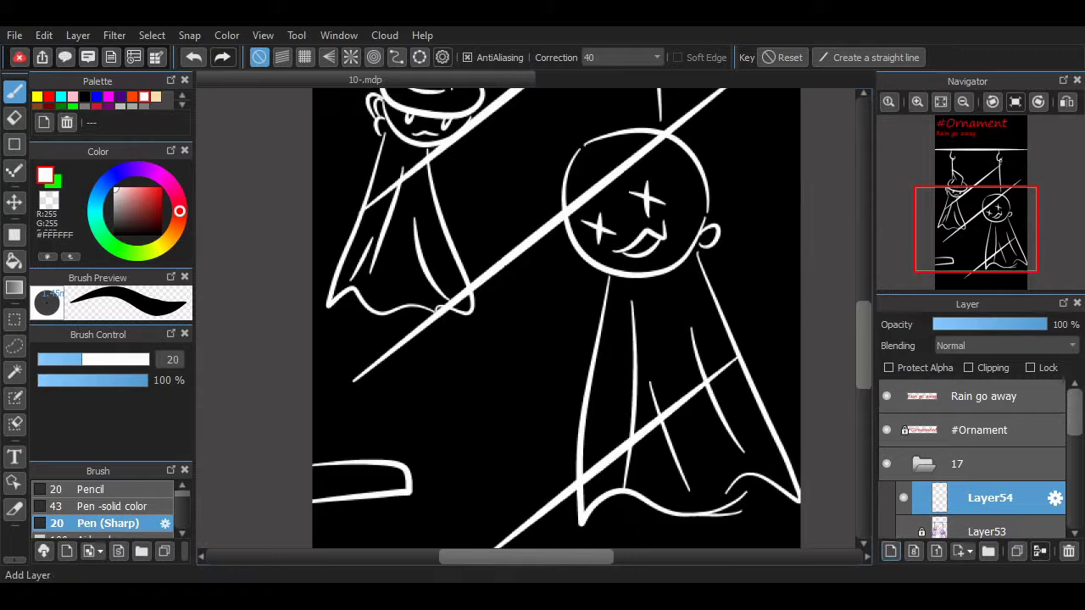
pyautogui.click(889, 551)
pyautogui.moveTo(990, 498); pyautogui.dragTo(990, 536)
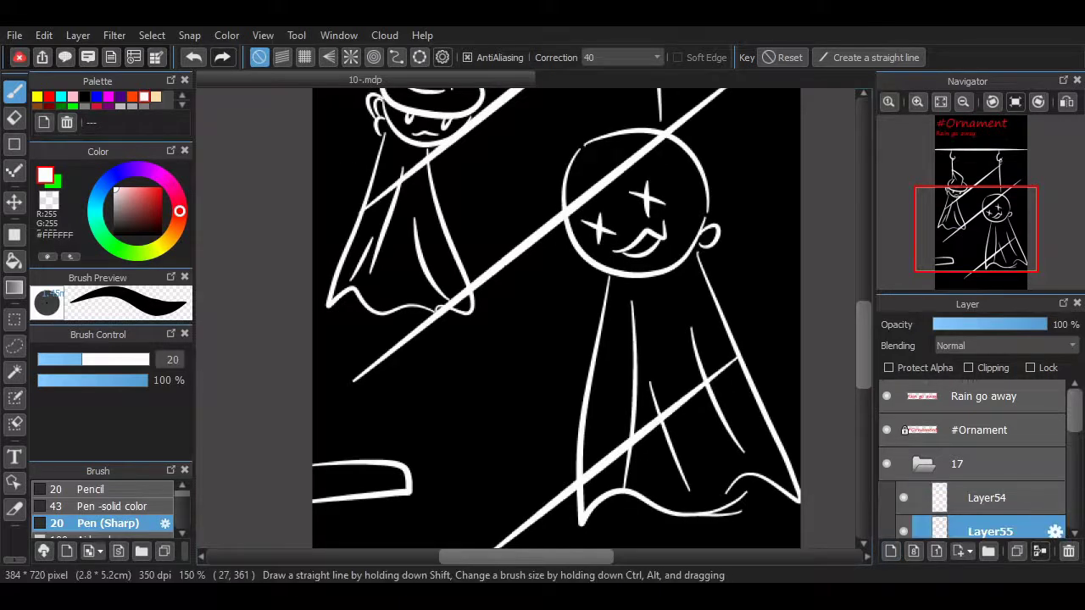
# Draw a red wavy line on Layer55 from the left edge of the right figure's robe down past its hem.
pyautogui.moveTo(508, 332); pyautogui.dragTo(634, 386)
pyautogui.hotkey('ctrl', 'z')
pyautogui.scroll(2, 836, 350)
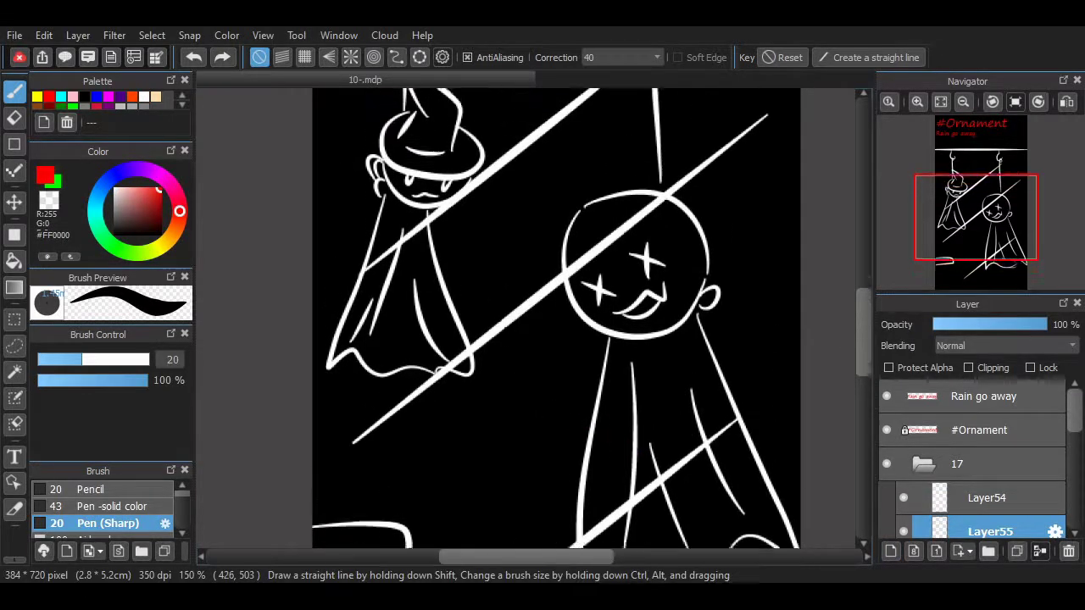
pyautogui.moveTo(863, 332); pyautogui.dragTo(863, 362)
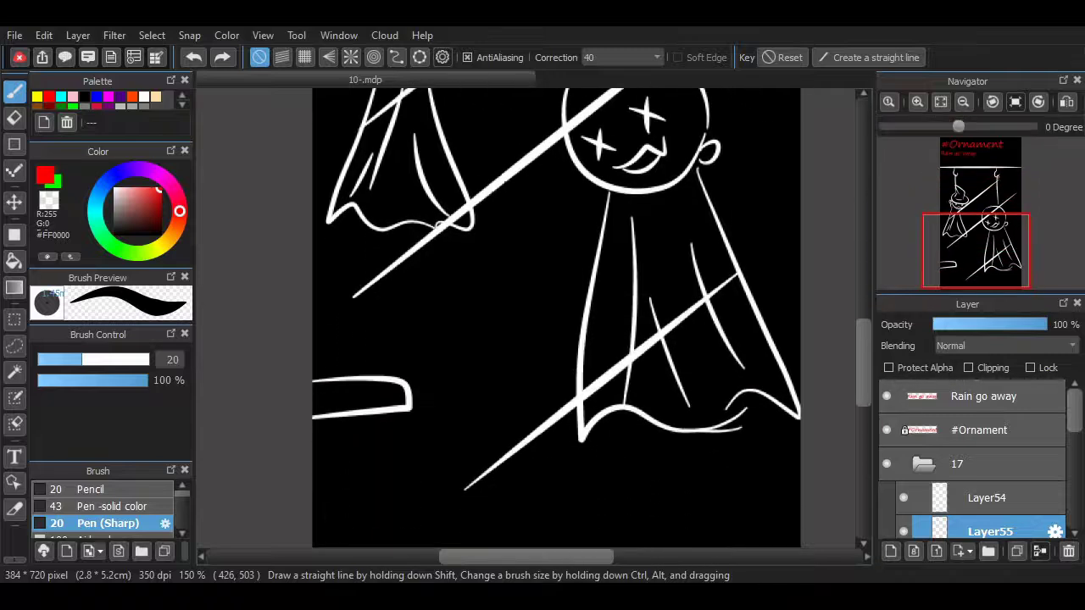
pyautogui.click(917, 101)
pyautogui.moveTo(538, 557); pyautogui.dragTo(572, 557)
pyautogui.moveTo(680, 258)
pyautogui.mouseDown()
pyautogui.moveTo(661, 393)
pyautogui.moveTo(634, 452)
pyautogui.mouseUp()
pyautogui.hotkey('ctrl', 'z')
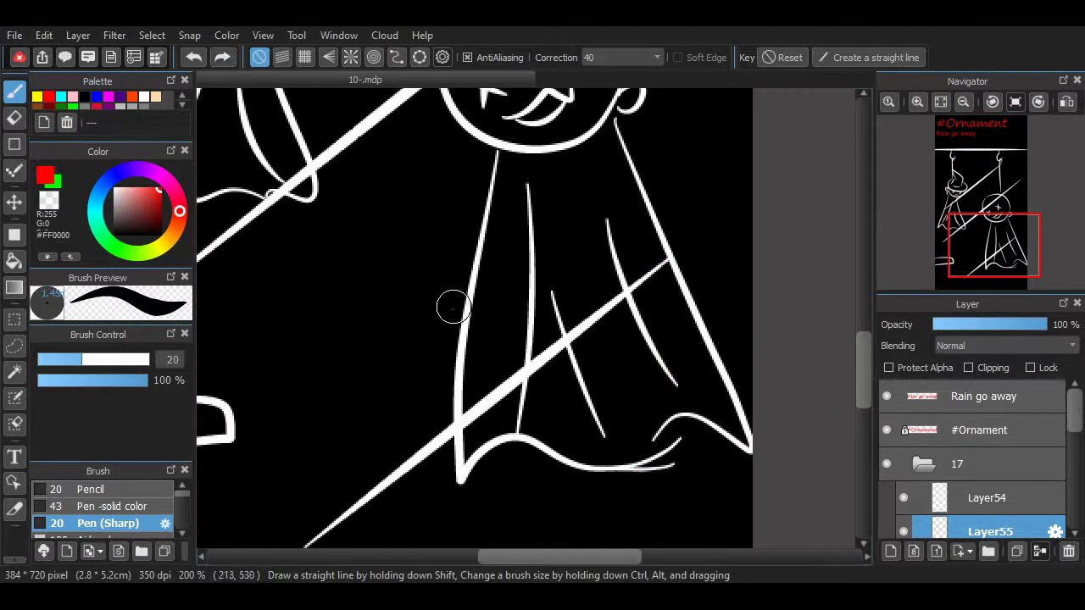
pyautogui.moveTo(452, 307)
pyautogui.mouseDown()
pyautogui.moveTo(593, 431)
pyautogui.moveTo(615, 507)
pyautogui.mouseUp()
# Erase the ends of the red line that overshoot the right figure's robe, raising the eraser size to 33.
pyautogui.press('e')
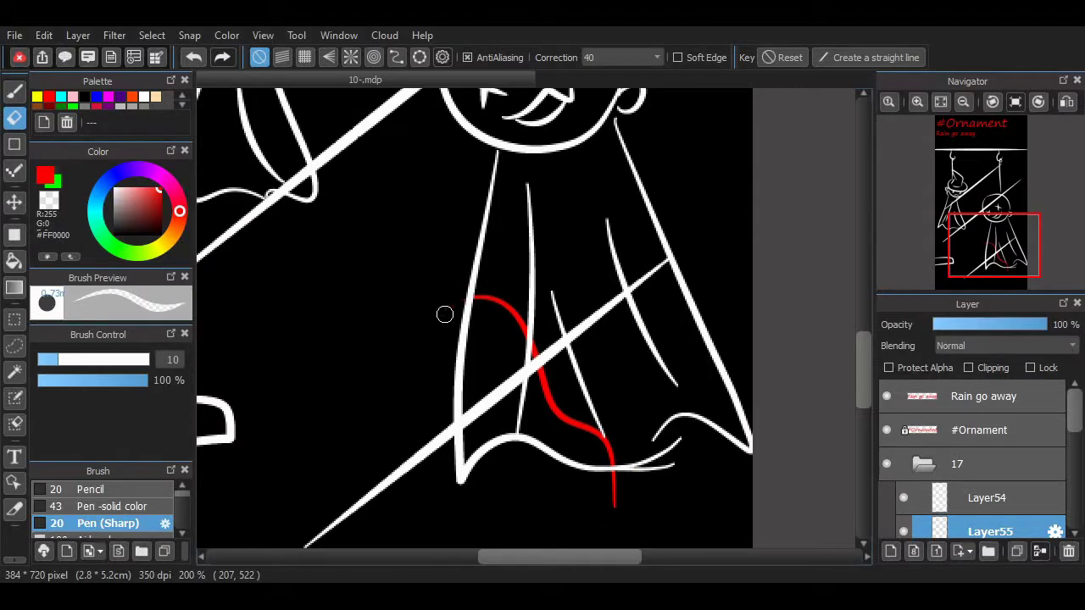
pyautogui.press('b')
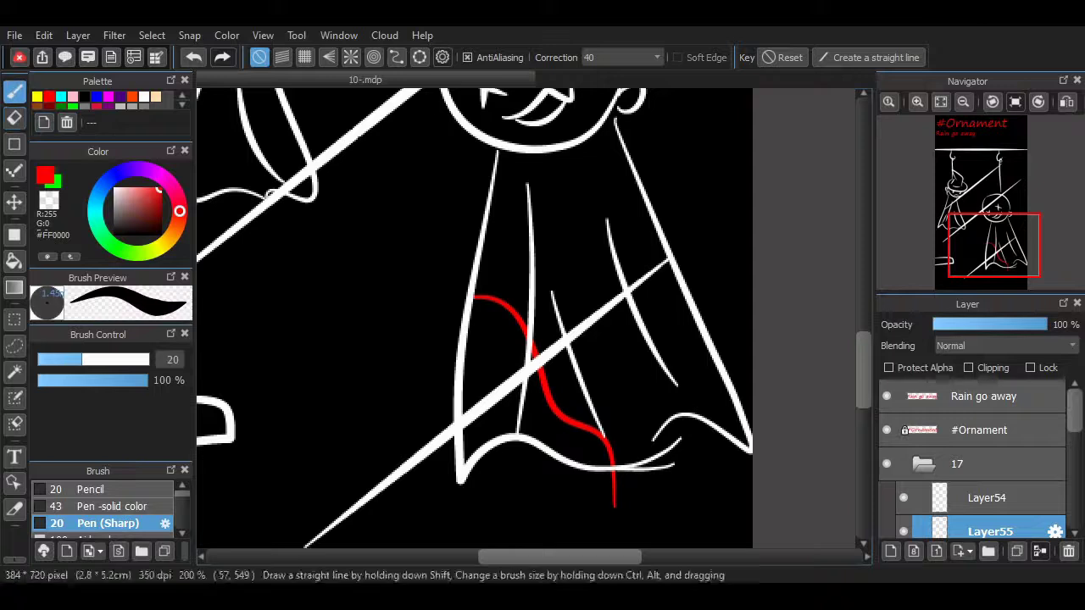
pyautogui.press('e')
pyautogui.click(104, 359)
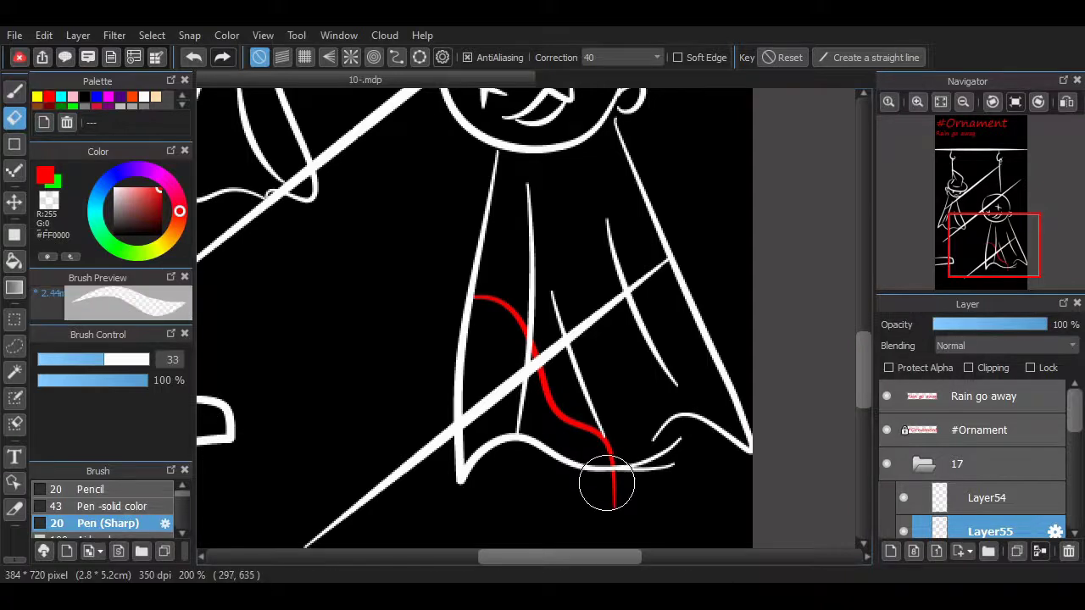
pyautogui.moveTo(610, 498); pyautogui.dragTo(605, 479)
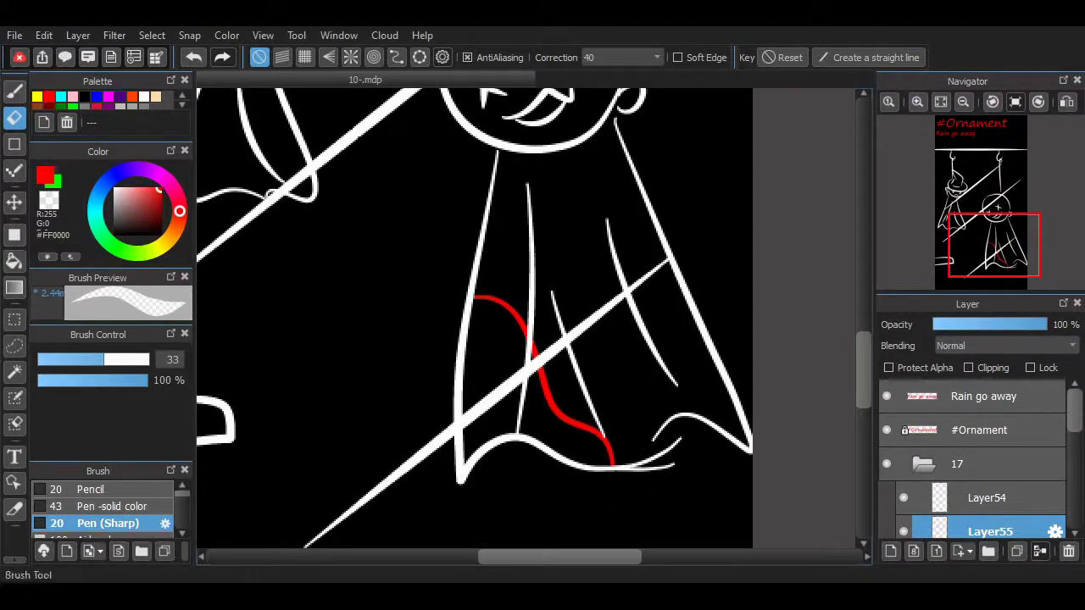
# Draw a red wavy line across the left figure's robe from below its hem to past its right edge.
pyautogui.press('b')
pyautogui.hscroll(-3, 525, 318)
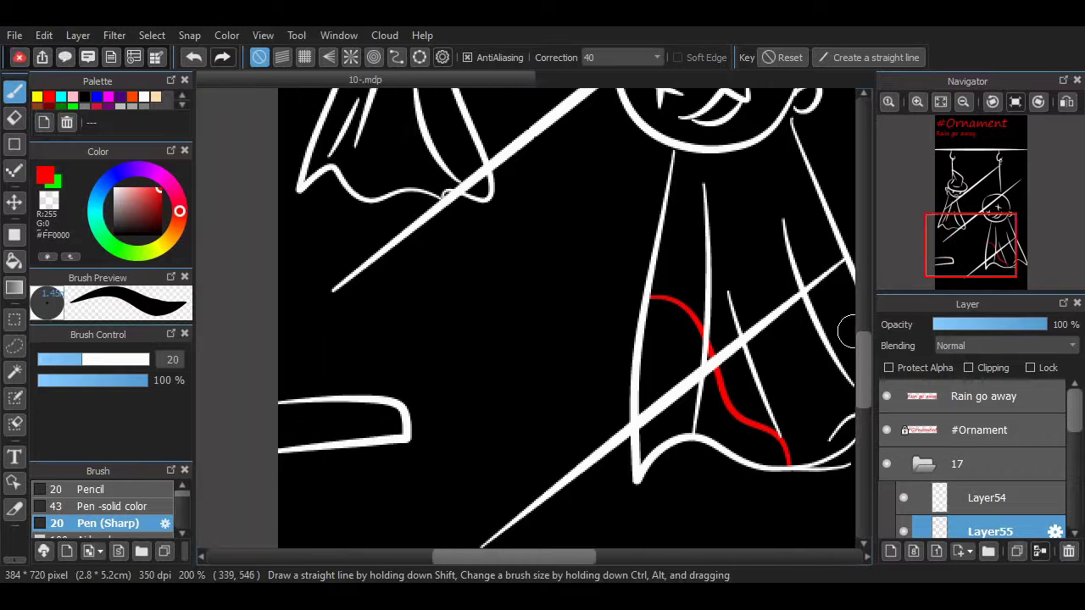
pyautogui.scroll(4, 848, 331)
pyautogui.moveTo(449, 312); pyautogui.dragTo(428, 398)
pyautogui.hotkey('ctrl', 'z')
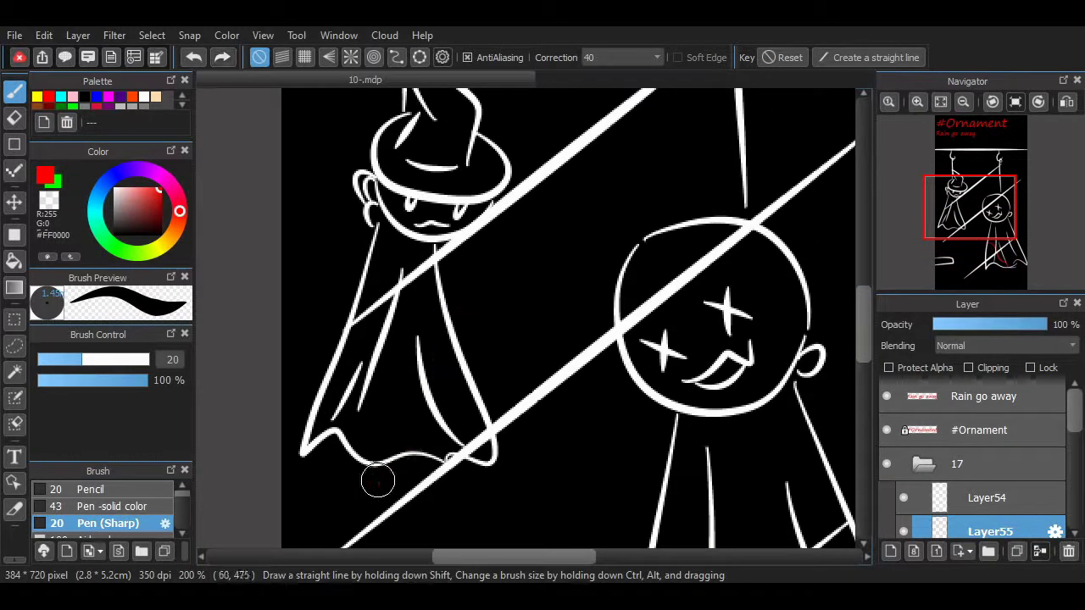
pyautogui.moveTo(377, 481)
pyautogui.mouseDown()
pyautogui.moveTo(412, 376)
pyautogui.moveTo(471, 324)
pyautogui.mouseUp()
# Erase both ends of the red line that stick out beyond the left figure's robe.
pyautogui.press('e')
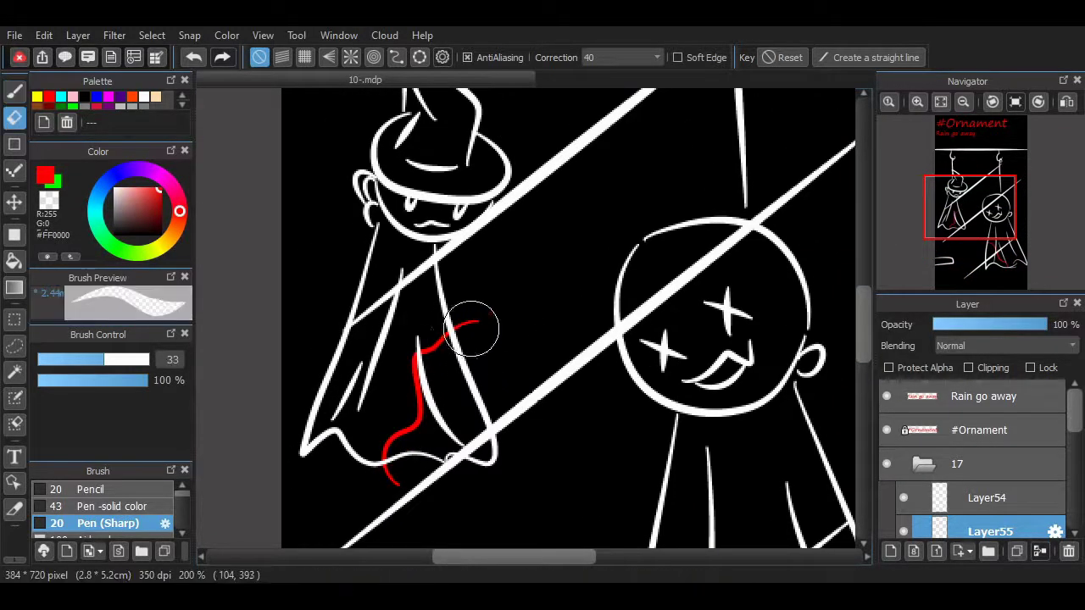
pyautogui.click(471, 329)
pyautogui.moveTo(388, 472)
pyautogui.mouseDown()
pyautogui.moveTo(395, 500)
pyautogui.moveTo(408, 482)
pyautogui.mouseUp()
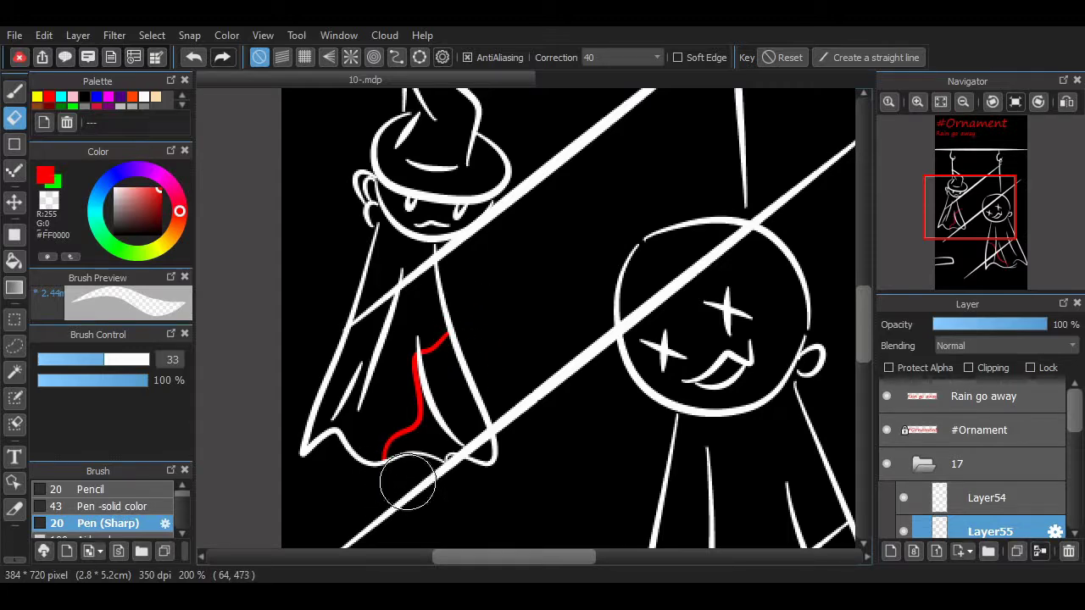
pyautogui.press('b')
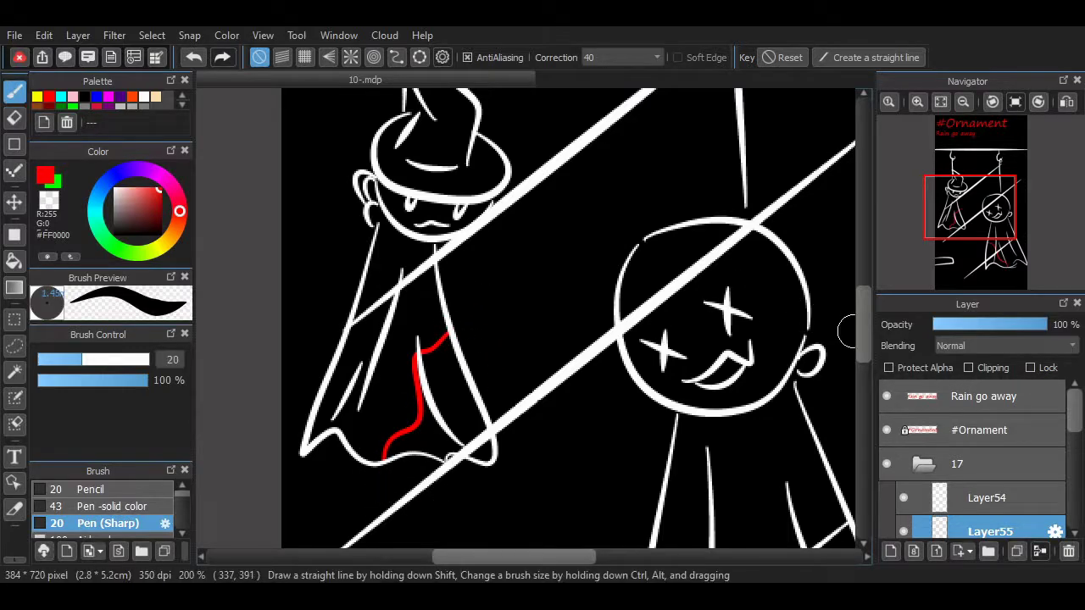
# Draw small red marks above and below the raised corner of the right figure's mouth.
pyautogui.scroll(6, 847, 331)
pyautogui.scroll(-10, 847, 332)
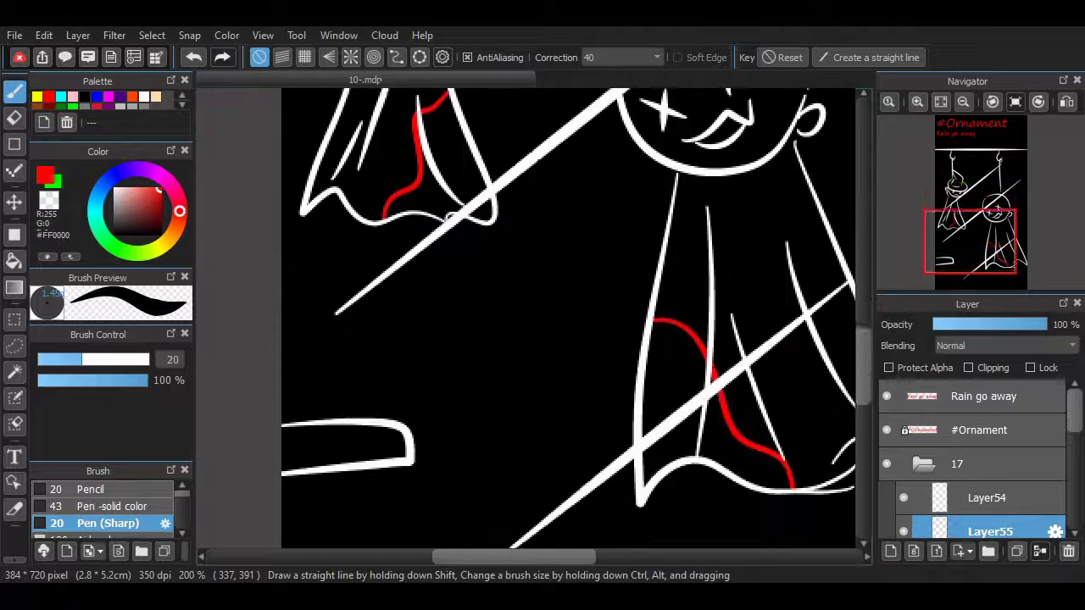
pyautogui.scroll(5, 777, 288)
pyautogui.moveTo(755, 271); pyautogui.dragTo(768, 292)
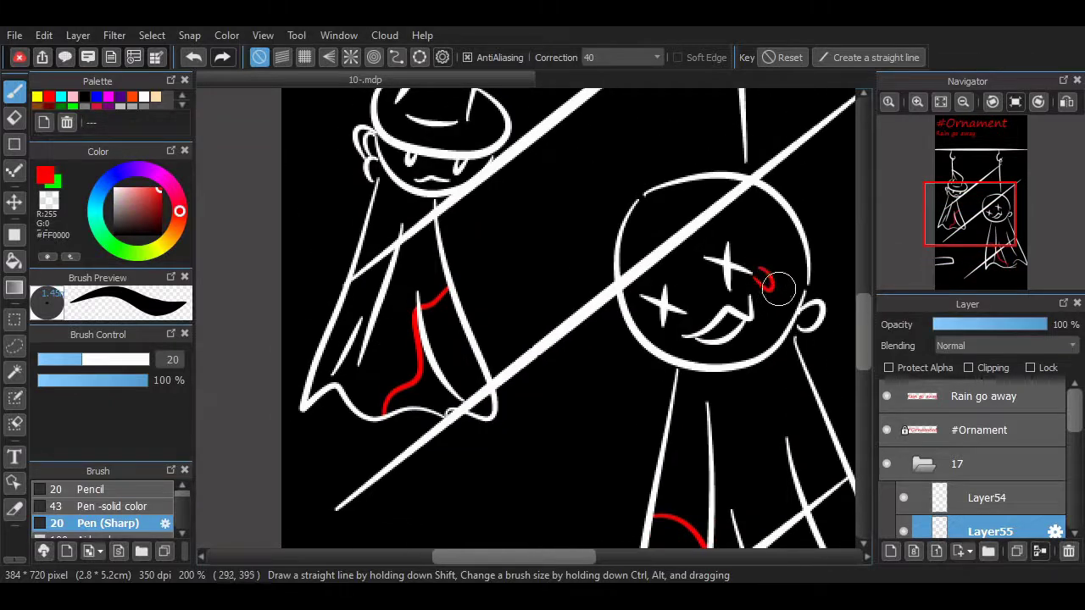
pyautogui.click(918, 101)
pyautogui.click(918, 101)
pyautogui.moveTo(545, 557); pyautogui.dragTo(594, 557)
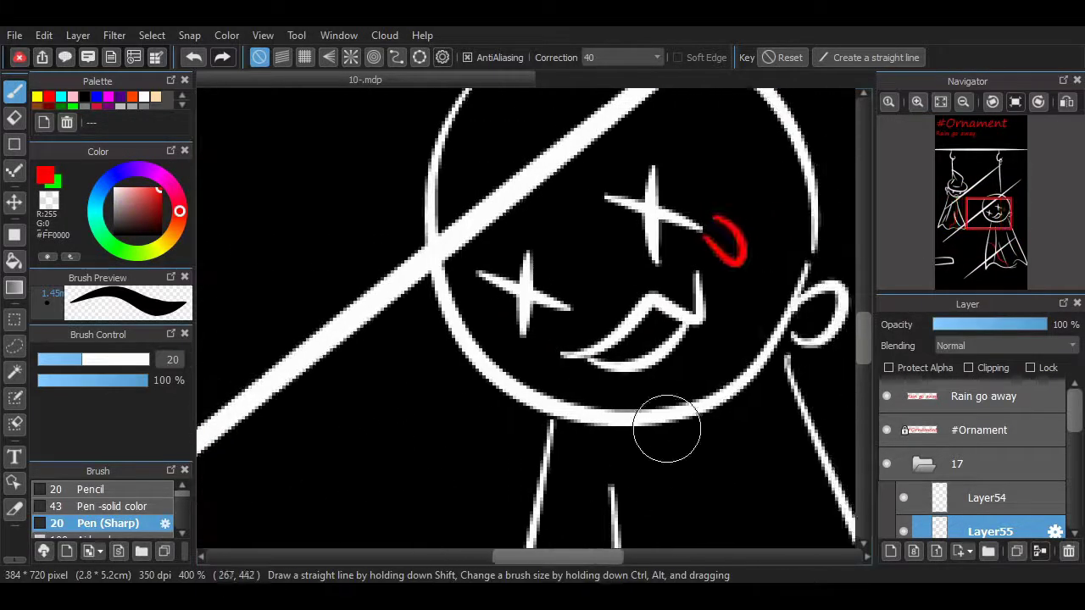
pyautogui.hotkey('ctrl', 'z')
pyautogui.moveTo(690, 291)
pyautogui.mouseDown()
pyautogui.moveTo(704, 313)
pyautogui.moveTo(688, 286)
pyautogui.mouseUp()
pyautogui.hotkey('ctrl', 'z')
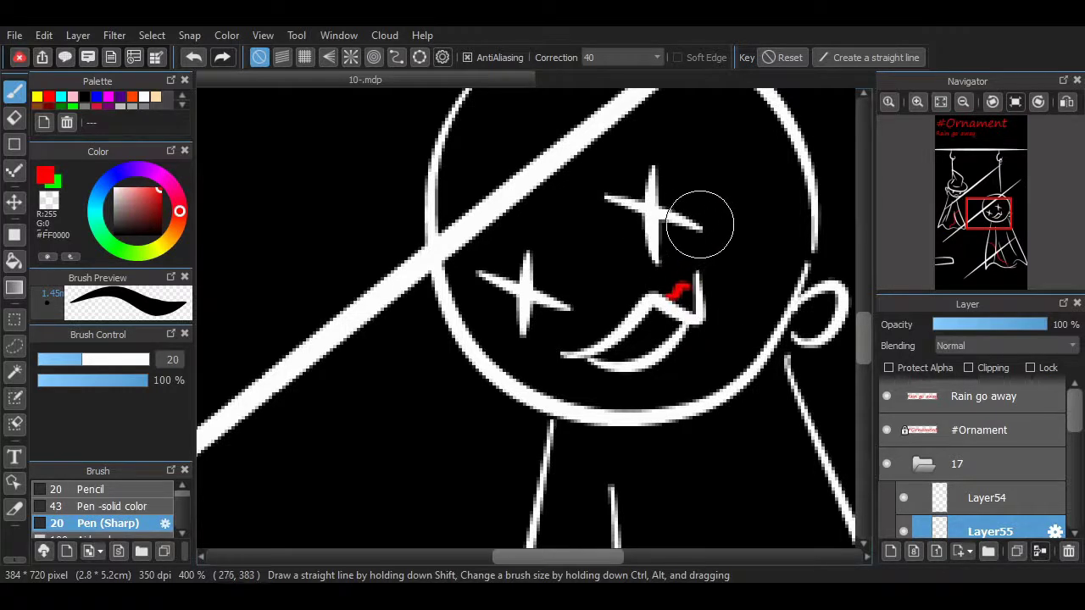
pyautogui.moveTo(704, 324); pyautogui.dragTo(705, 344)
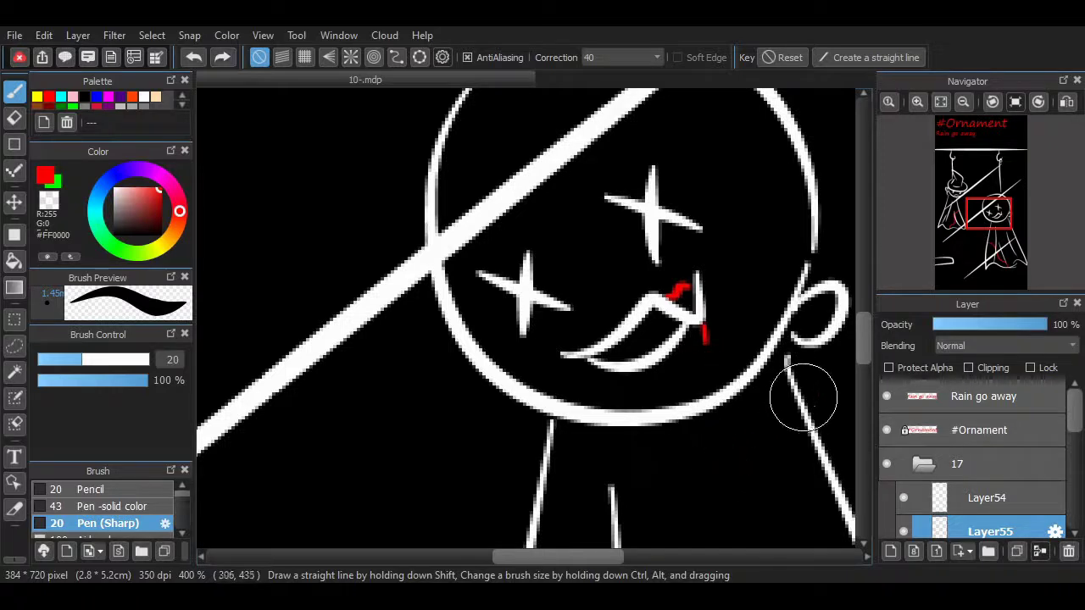
# Draw a red wavy streak inside the right figure's robe below the ear and erase its overshooting upper end.
pyautogui.moveTo(816, 377)
pyautogui.mouseDown()
pyautogui.moveTo(794, 496)
pyautogui.moveTo(801, 520)
pyautogui.mouseUp()
pyautogui.moveTo(601, 556); pyautogui.dragTo(641, 557)
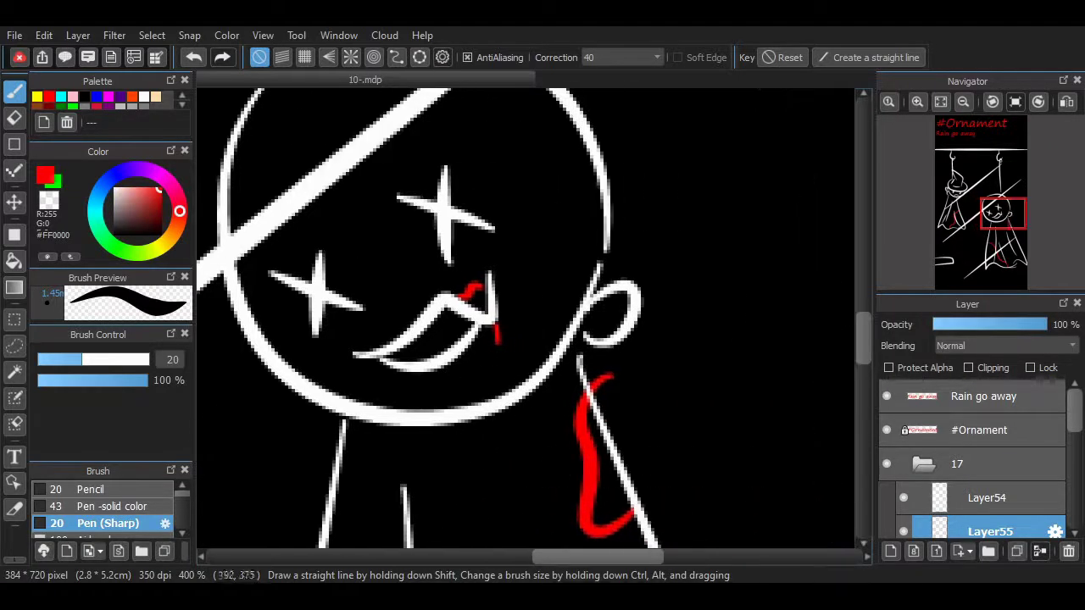
pyautogui.click(14, 117)
pyautogui.moveTo(587, 384); pyautogui.dragTo(600, 374)
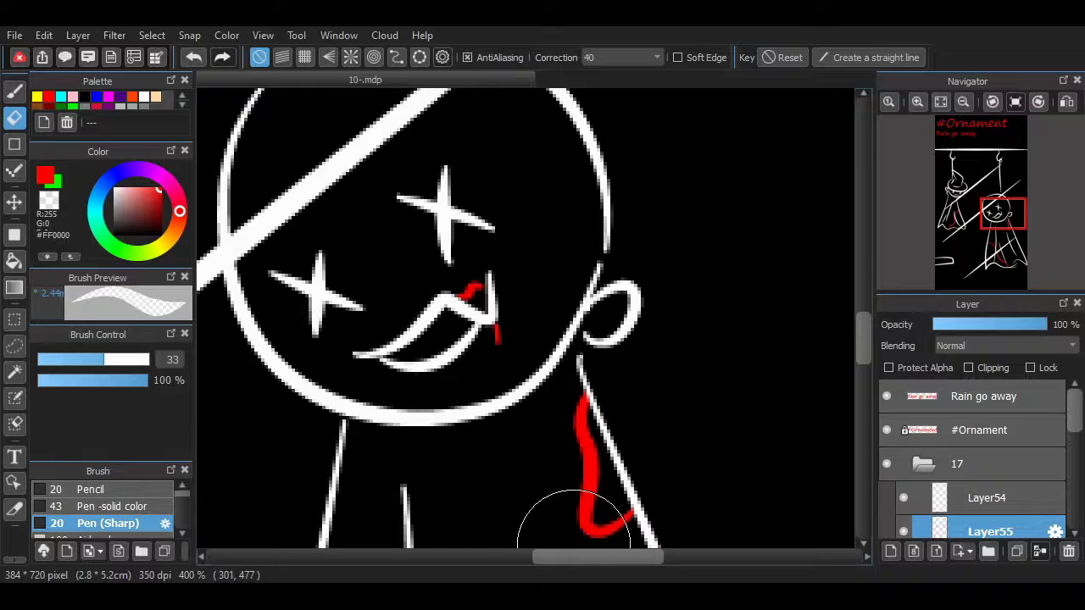
pyautogui.moveTo(574, 557); pyautogui.dragTo(442, 557)
pyautogui.press('b')
pyautogui.scroll(10, 823, 314)
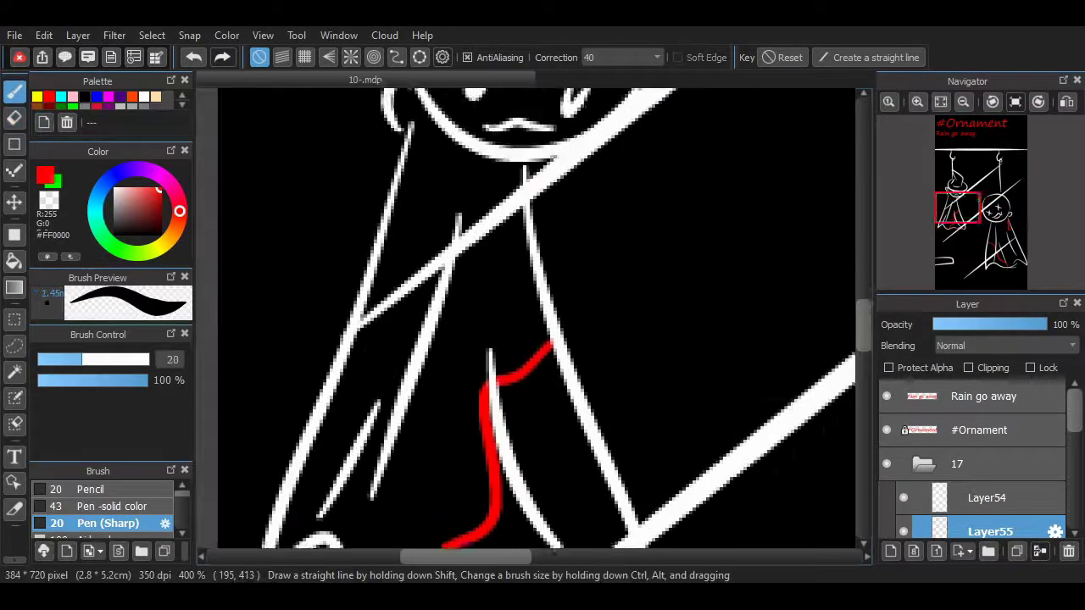
pyautogui.click(962, 101)
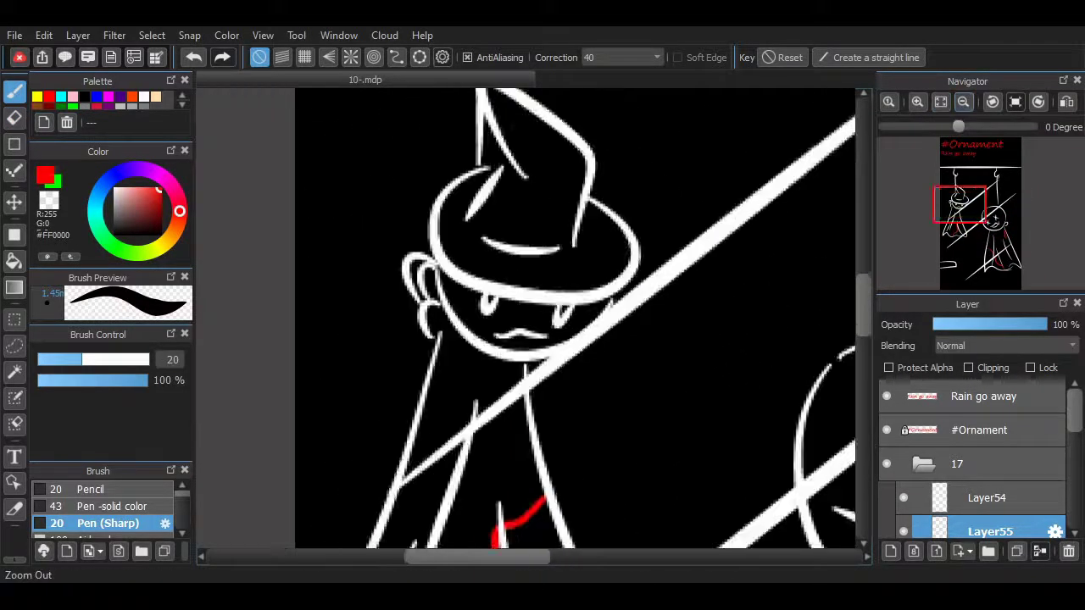
pyautogui.click(963, 101)
pyautogui.scroll(-5, 689, 208)
pyautogui.scroll(5, 823, 322)
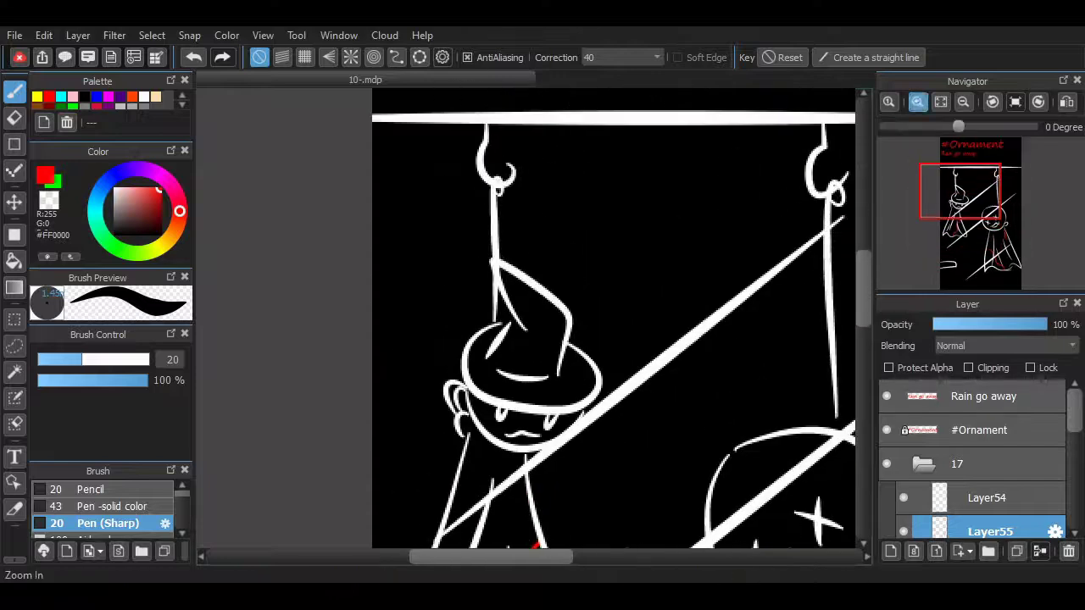
pyautogui.scroll(2, 823, 322)
pyautogui.moveTo(479, 378); pyautogui.dragTo(507, 359)
pyautogui.moveTo(497, 386)
pyautogui.mouseDown()
pyautogui.moveTo(489, 407)
pyautogui.moveTo(520, 412)
pyautogui.mouseUp()
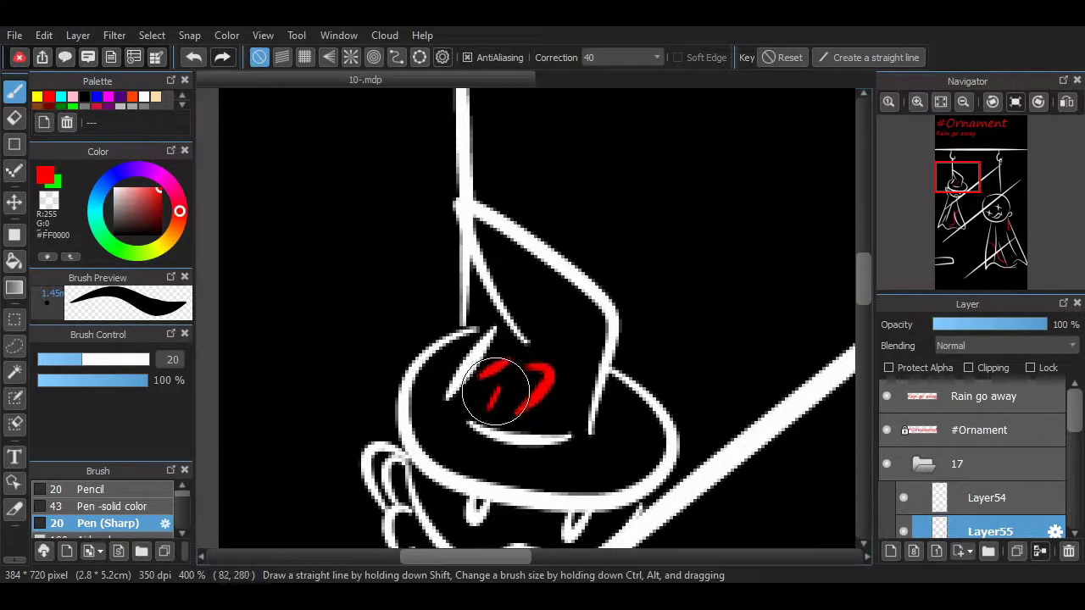
pyautogui.hotkey('ctrl', 'z')
pyautogui.hotkey('ctrl', 'z')
pyautogui.hotkey('ctrl', 'z')
# Draw a red 77-like mark with crossbars on the front of the left figure's hat.
pyautogui.moveTo(511, 364); pyautogui.dragTo(481, 419)
pyautogui.moveTo(524, 381)
pyautogui.mouseDown()
pyautogui.moveTo(552, 392)
pyautogui.moveTo(548, 411)
pyautogui.mouseUp()
pyautogui.hotkey('ctrl', 'z')
pyautogui.hotkey('ctrl', 'z')
pyautogui.moveTo(528, 372)
pyautogui.mouseDown()
pyautogui.moveTo(502, 430)
pyautogui.moveTo(557, 421)
pyautogui.mouseUp()
pyautogui.hotkey('ctrl', 'z')
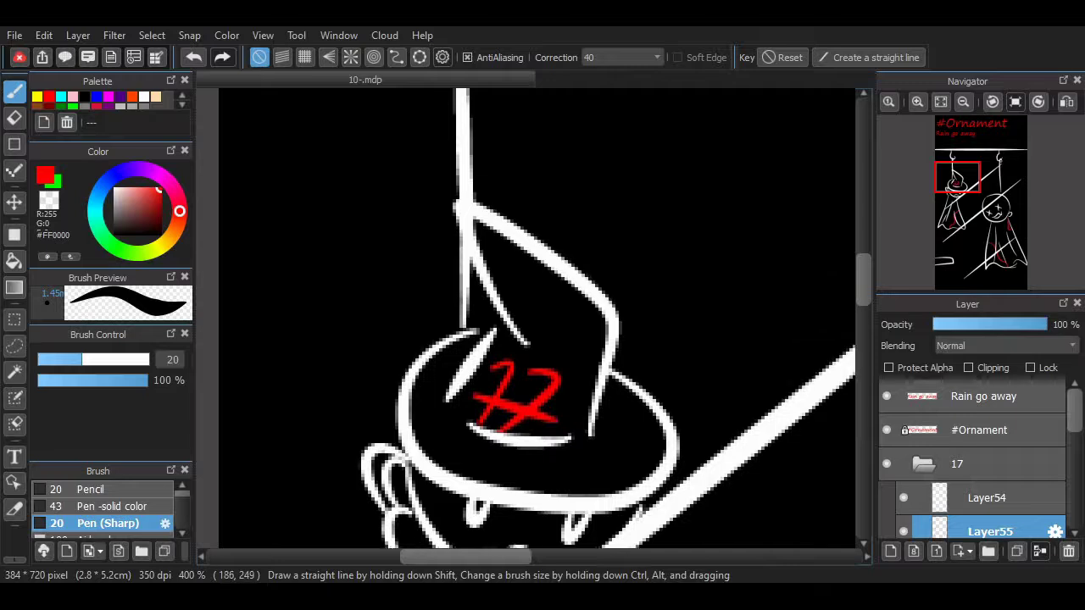
# Examine the red details on both figures up close and at a wider zoom.
pyautogui.moveTo(863, 280); pyautogui.dragTo(863, 349)
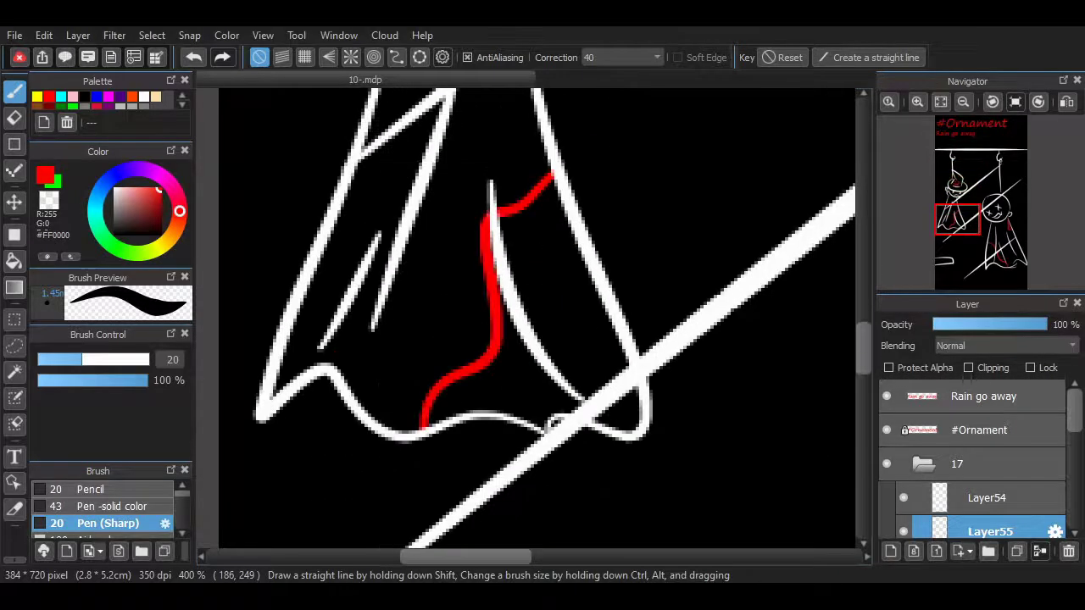
pyautogui.hscroll(5, 544, 533)
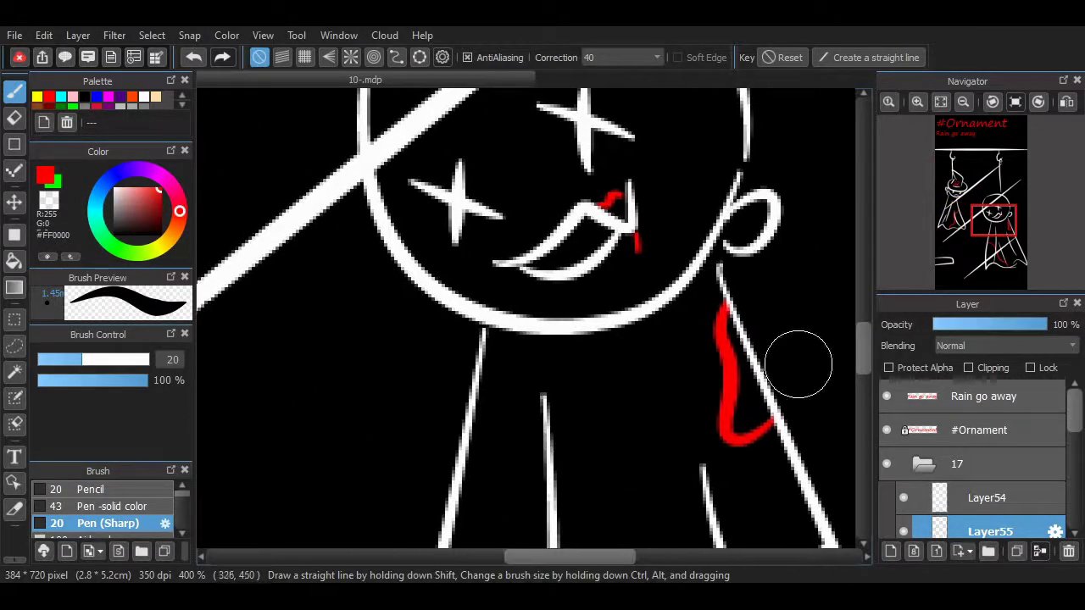
pyautogui.scroll(4, 798, 365)
pyautogui.scroll(-3, 797, 365)
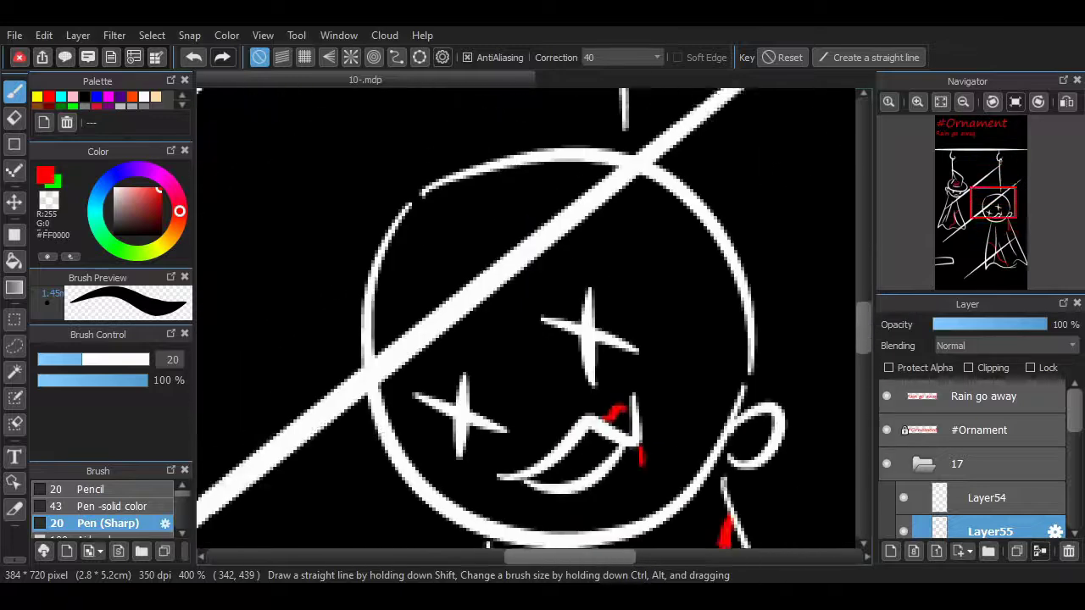
pyautogui.moveTo(864, 328); pyautogui.dragTo(864, 341)
pyautogui.click(963, 102)
pyautogui.click(962, 101)
pyautogui.click(963, 102)
pyautogui.moveTo(587, 557); pyautogui.dragTo(557, 556)
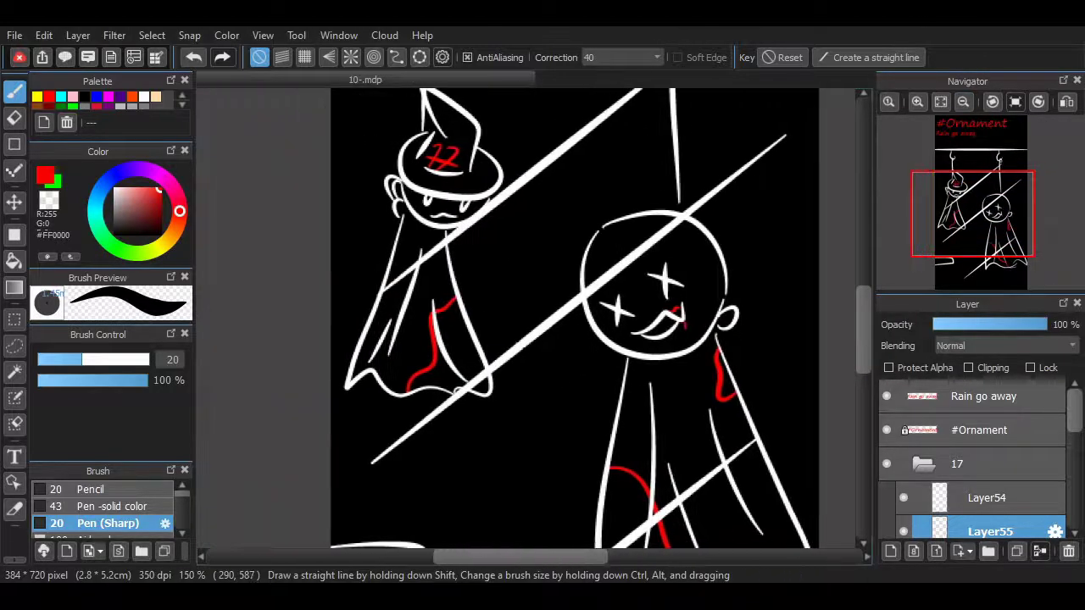
pyautogui.scroll(-3, 841, 340)
pyautogui.scroll(2, 841, 340)
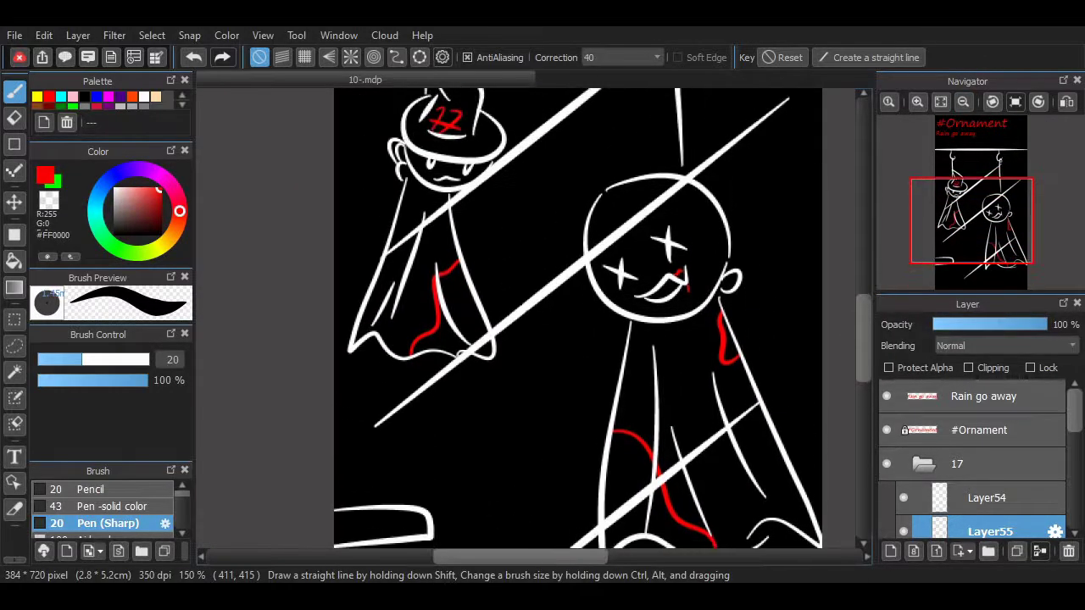
pyautogui.scroll(-1, 841, 340)
pyautogui.scroll(4, 555, 433)
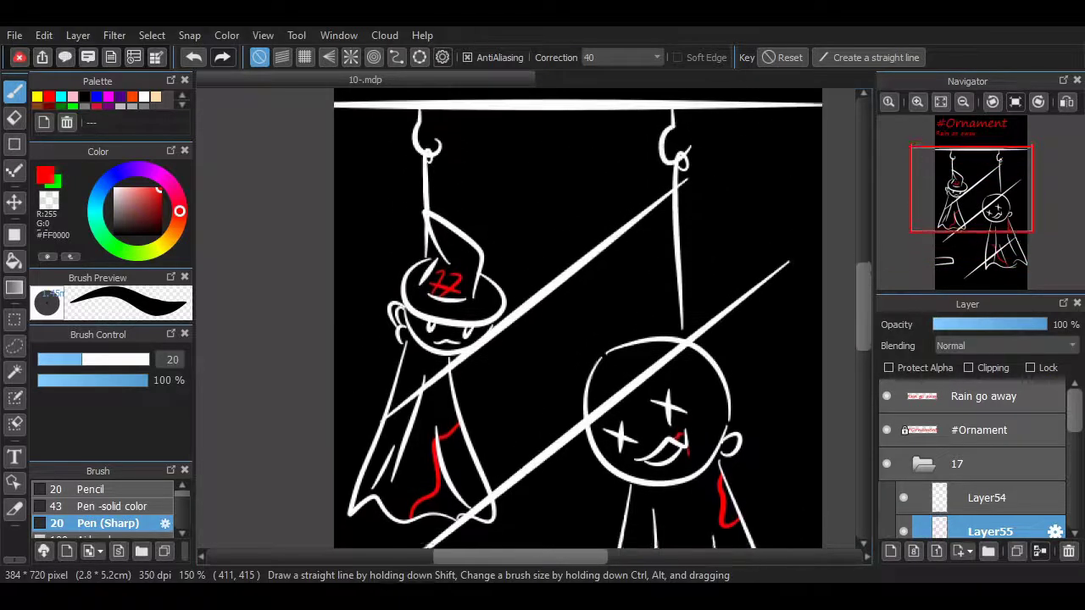
pyautogui.scroll(-2, 555, 433)
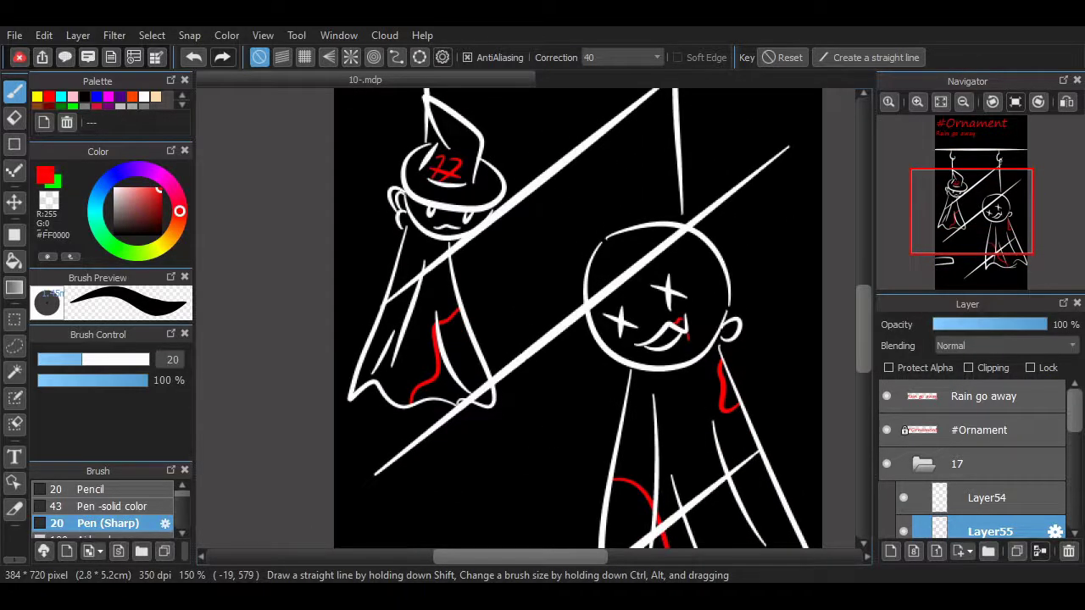